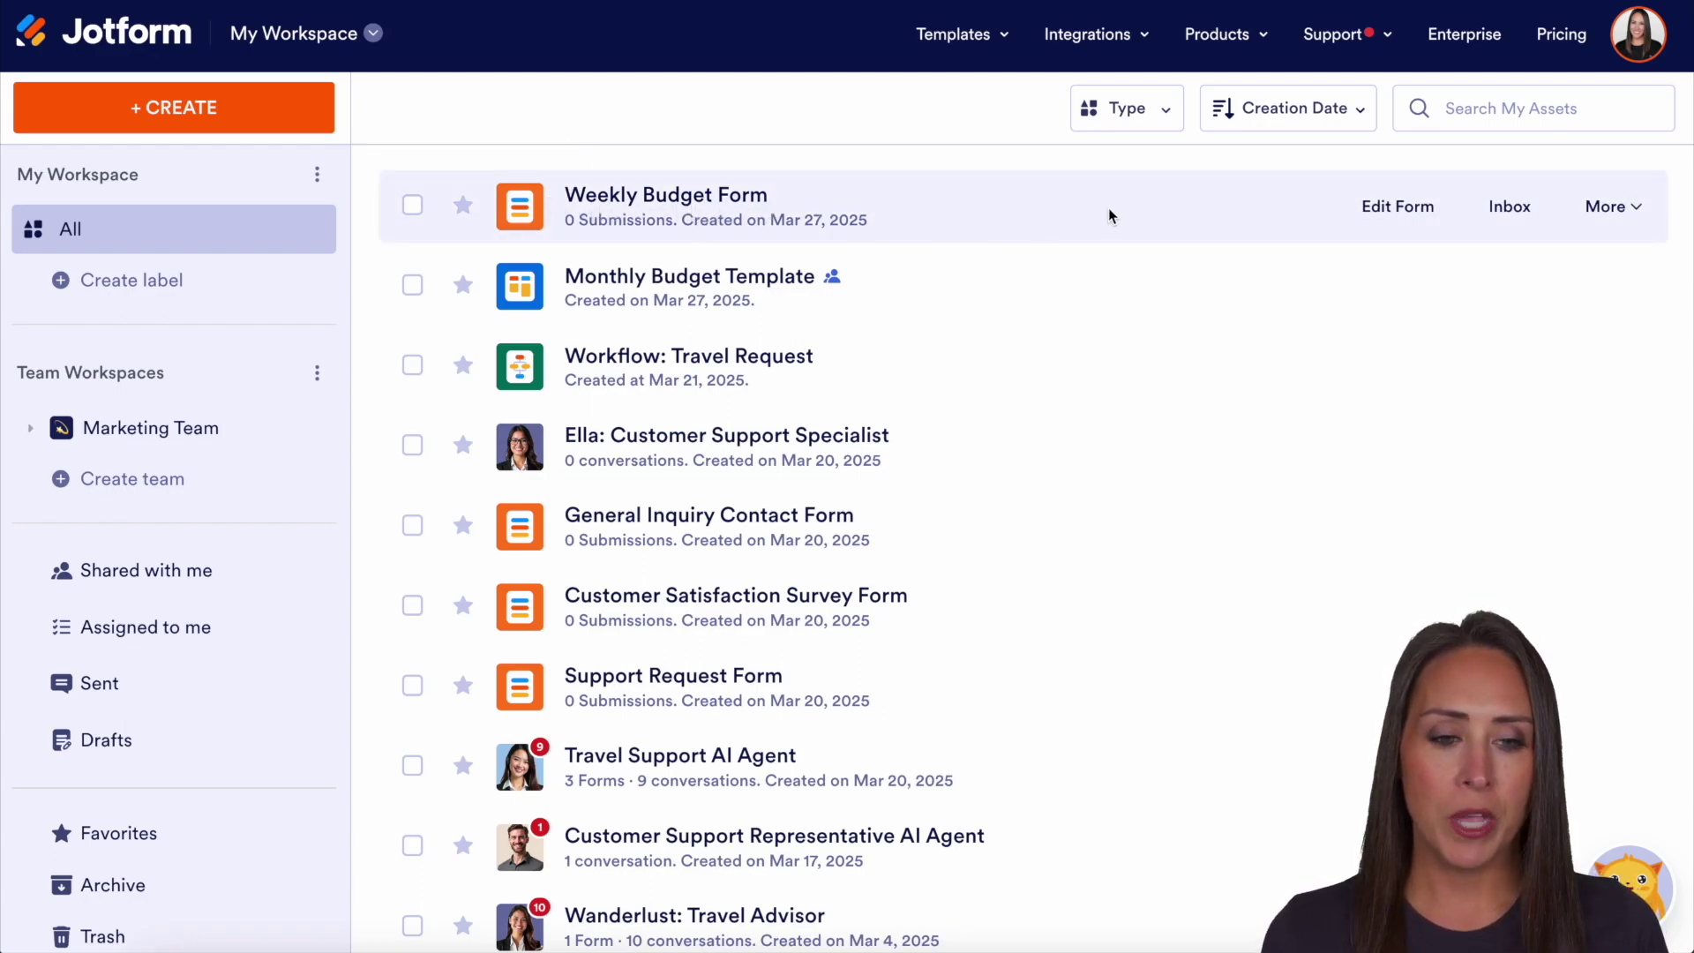
Start creating a new AI Agent for the Standalone channel, based on a ready-made template
click(1624, 207)
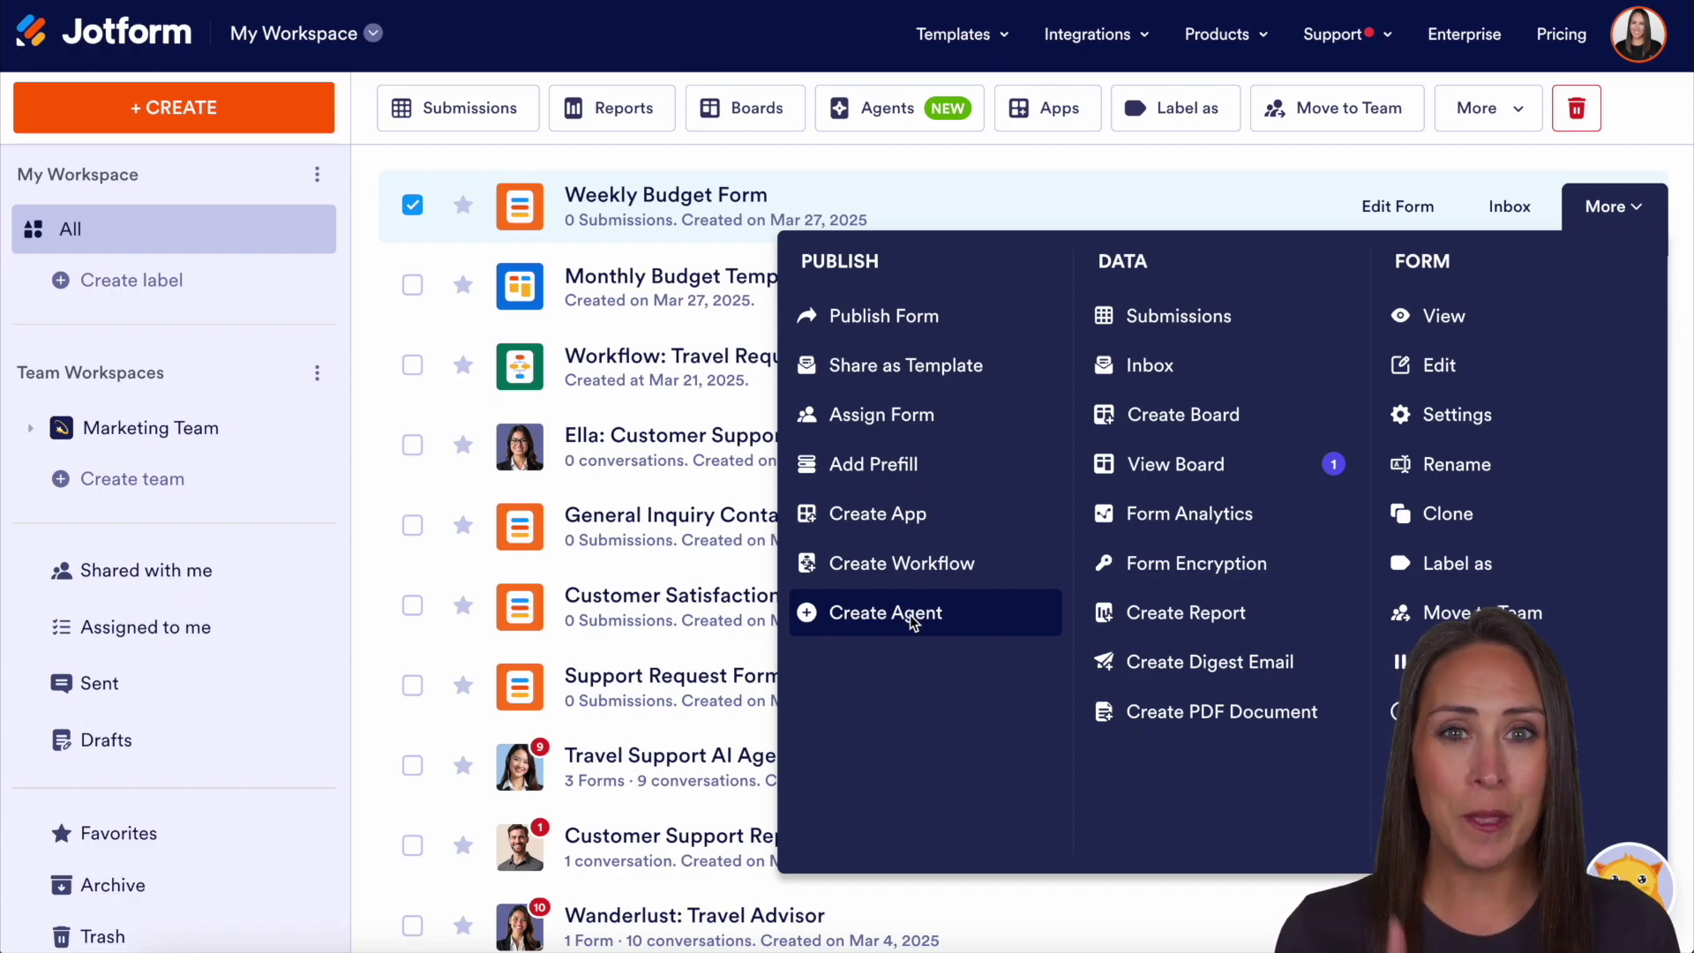
click(208, 110)
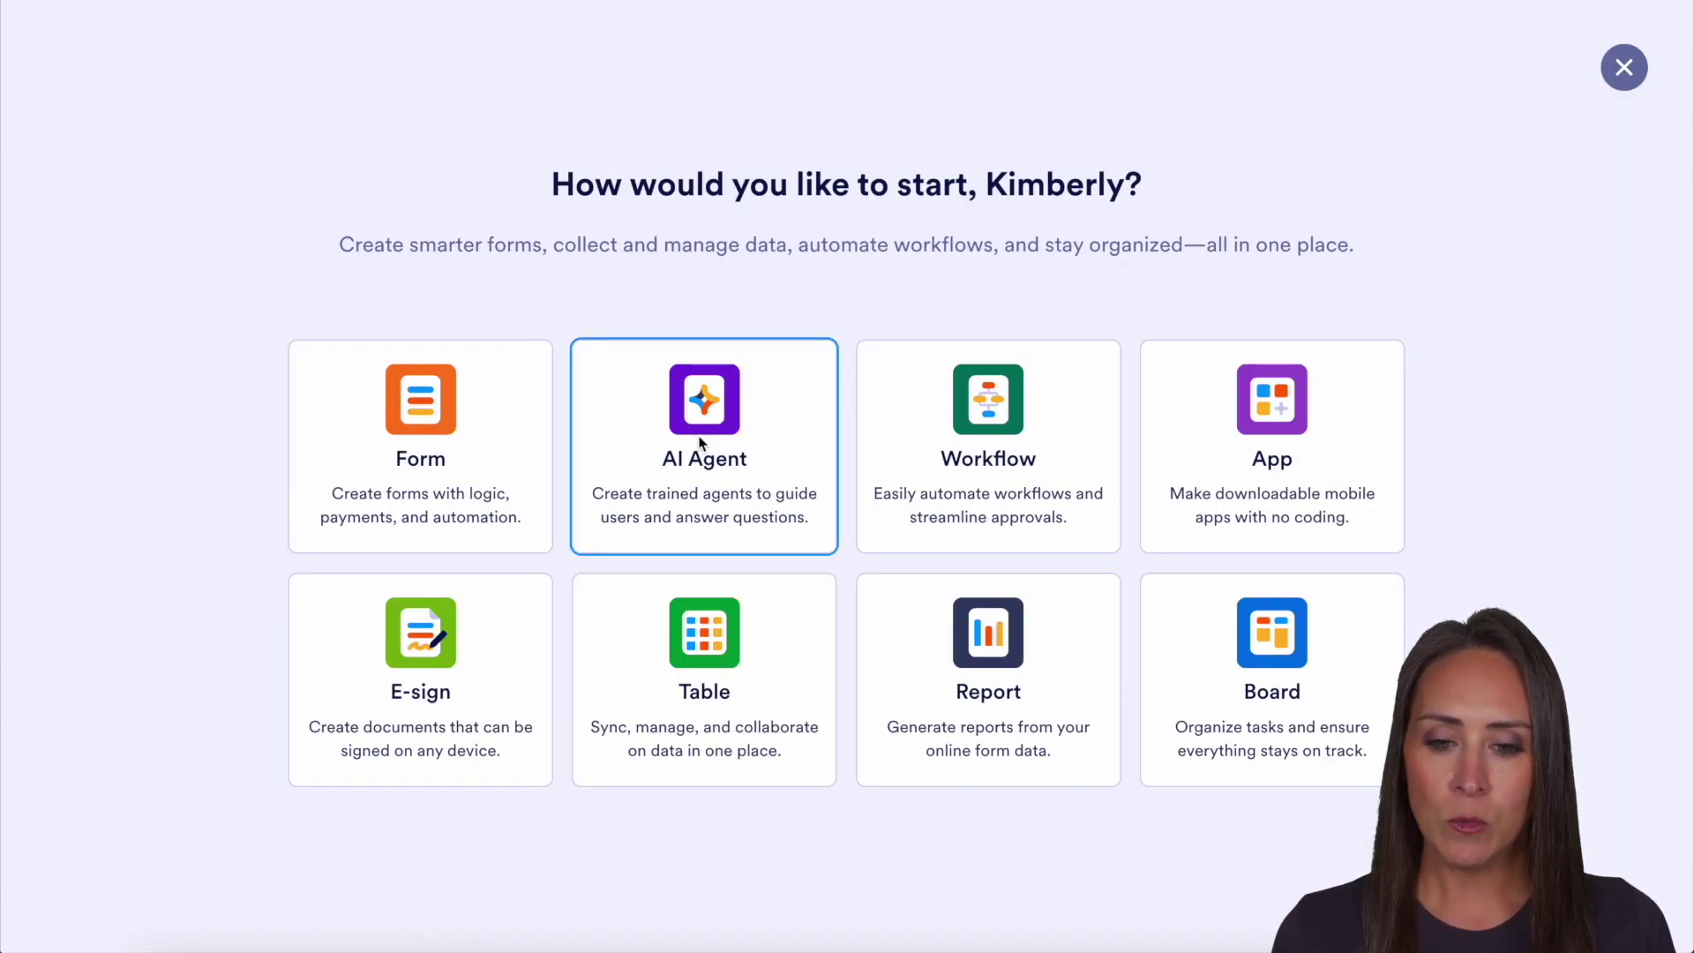
click(726, 450)
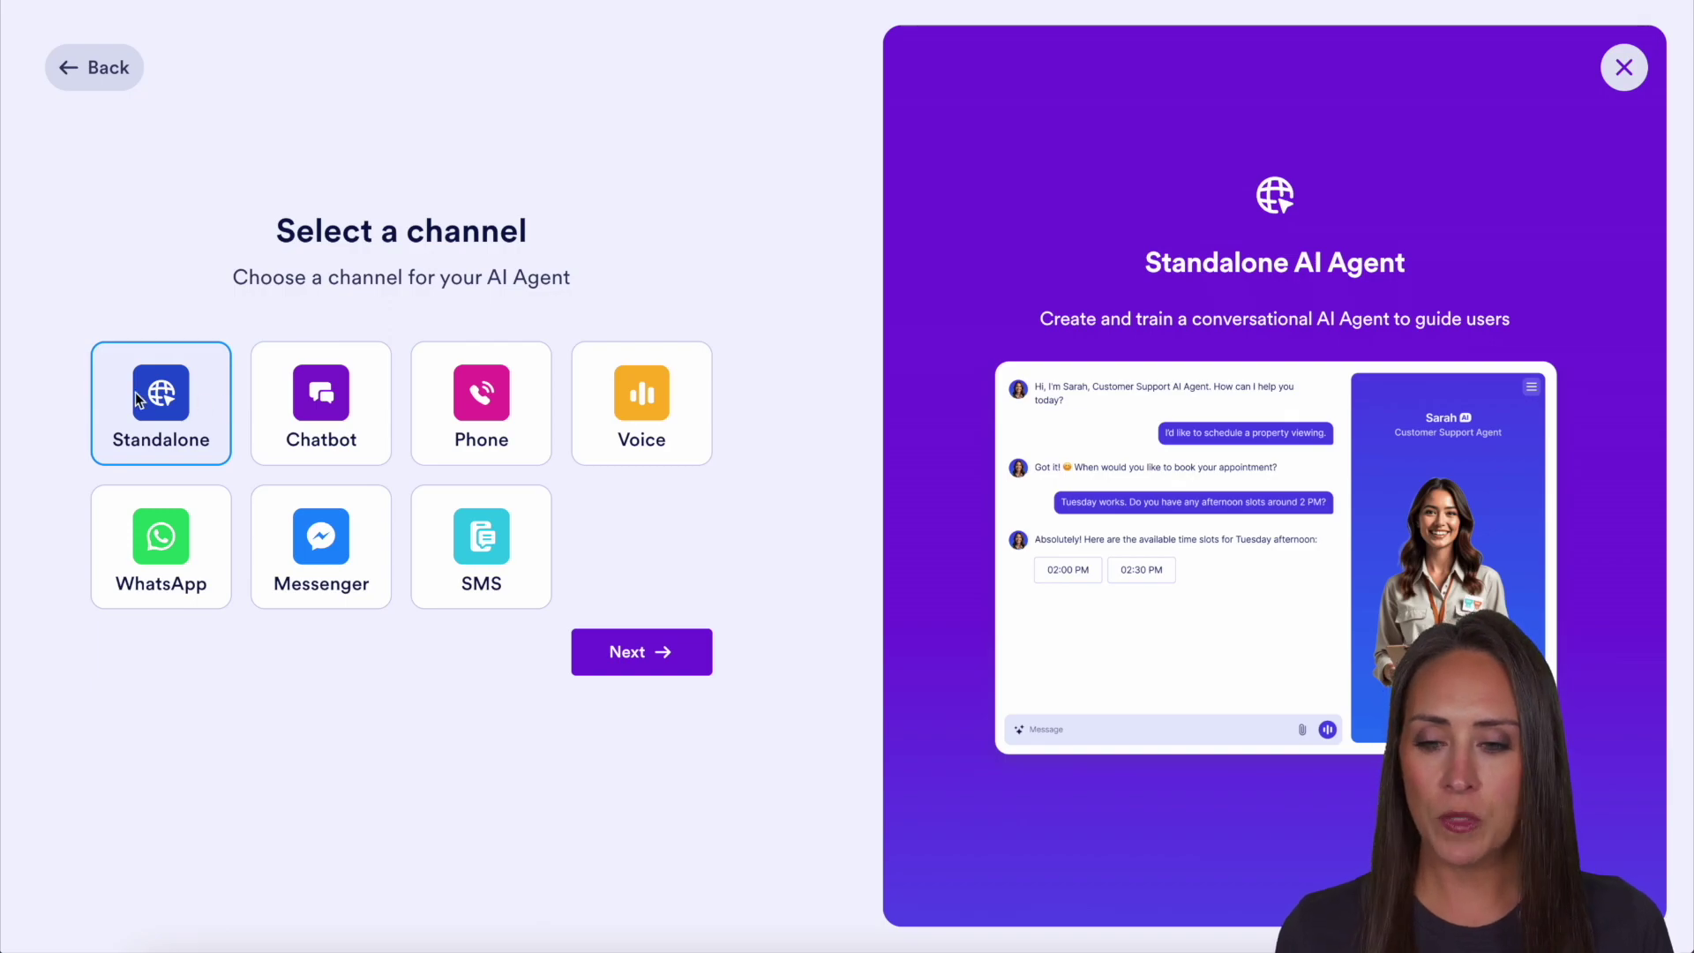
click(637, 650)
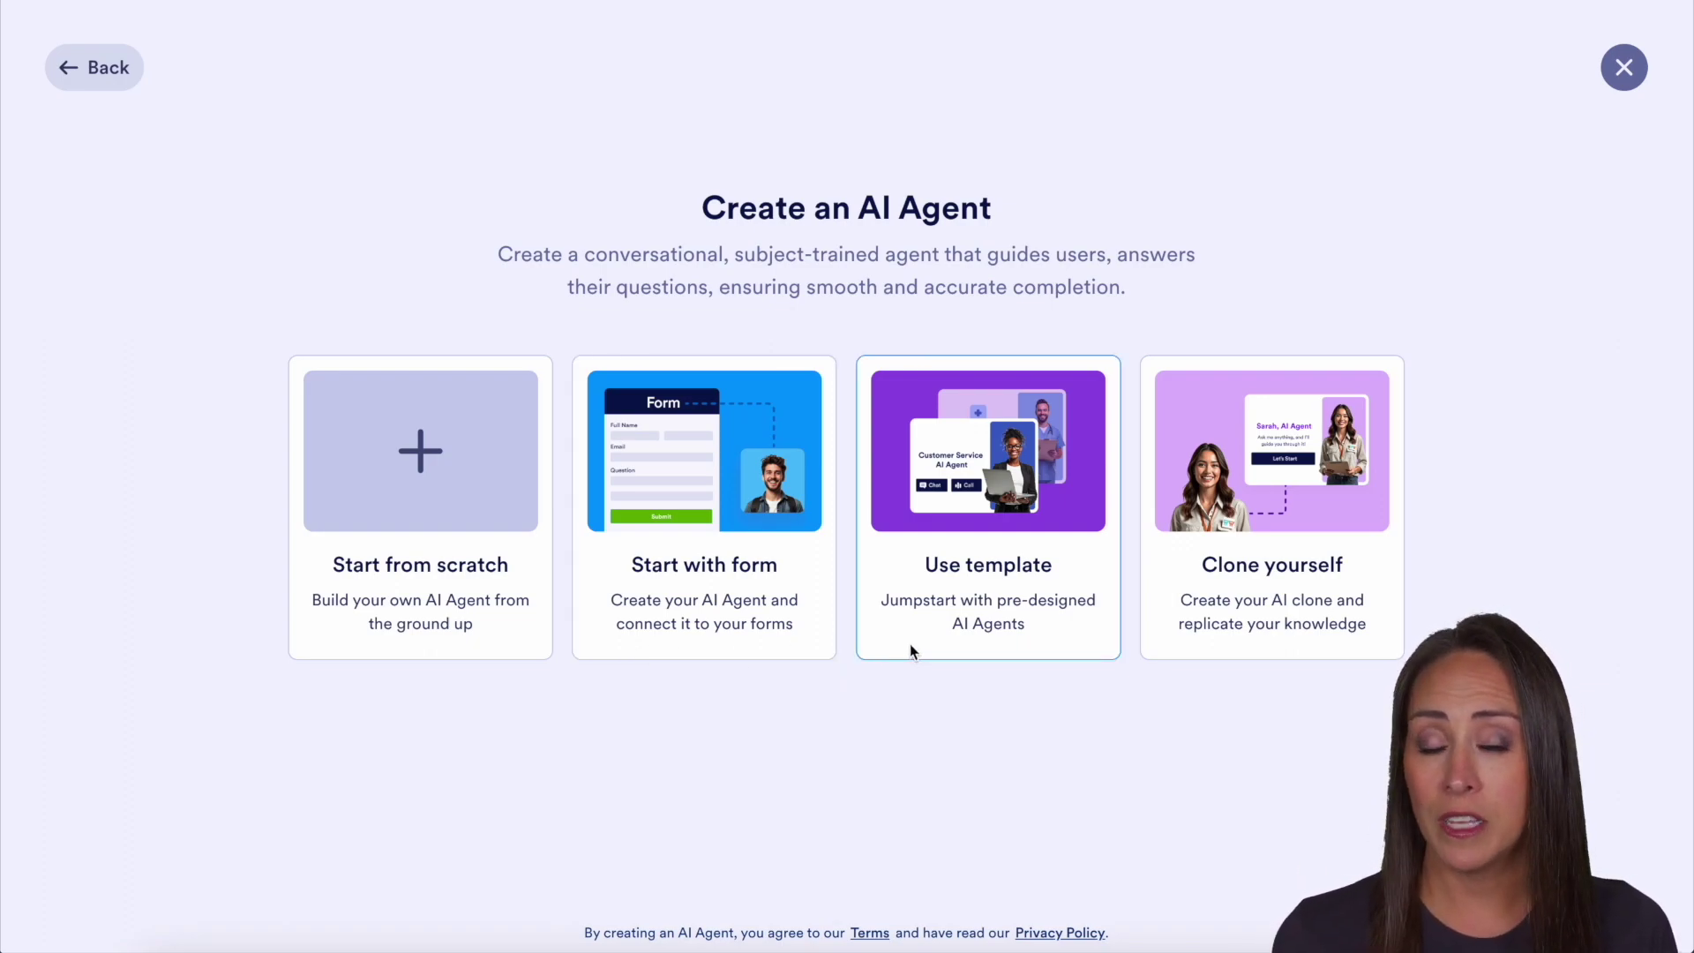
click(985, 574)
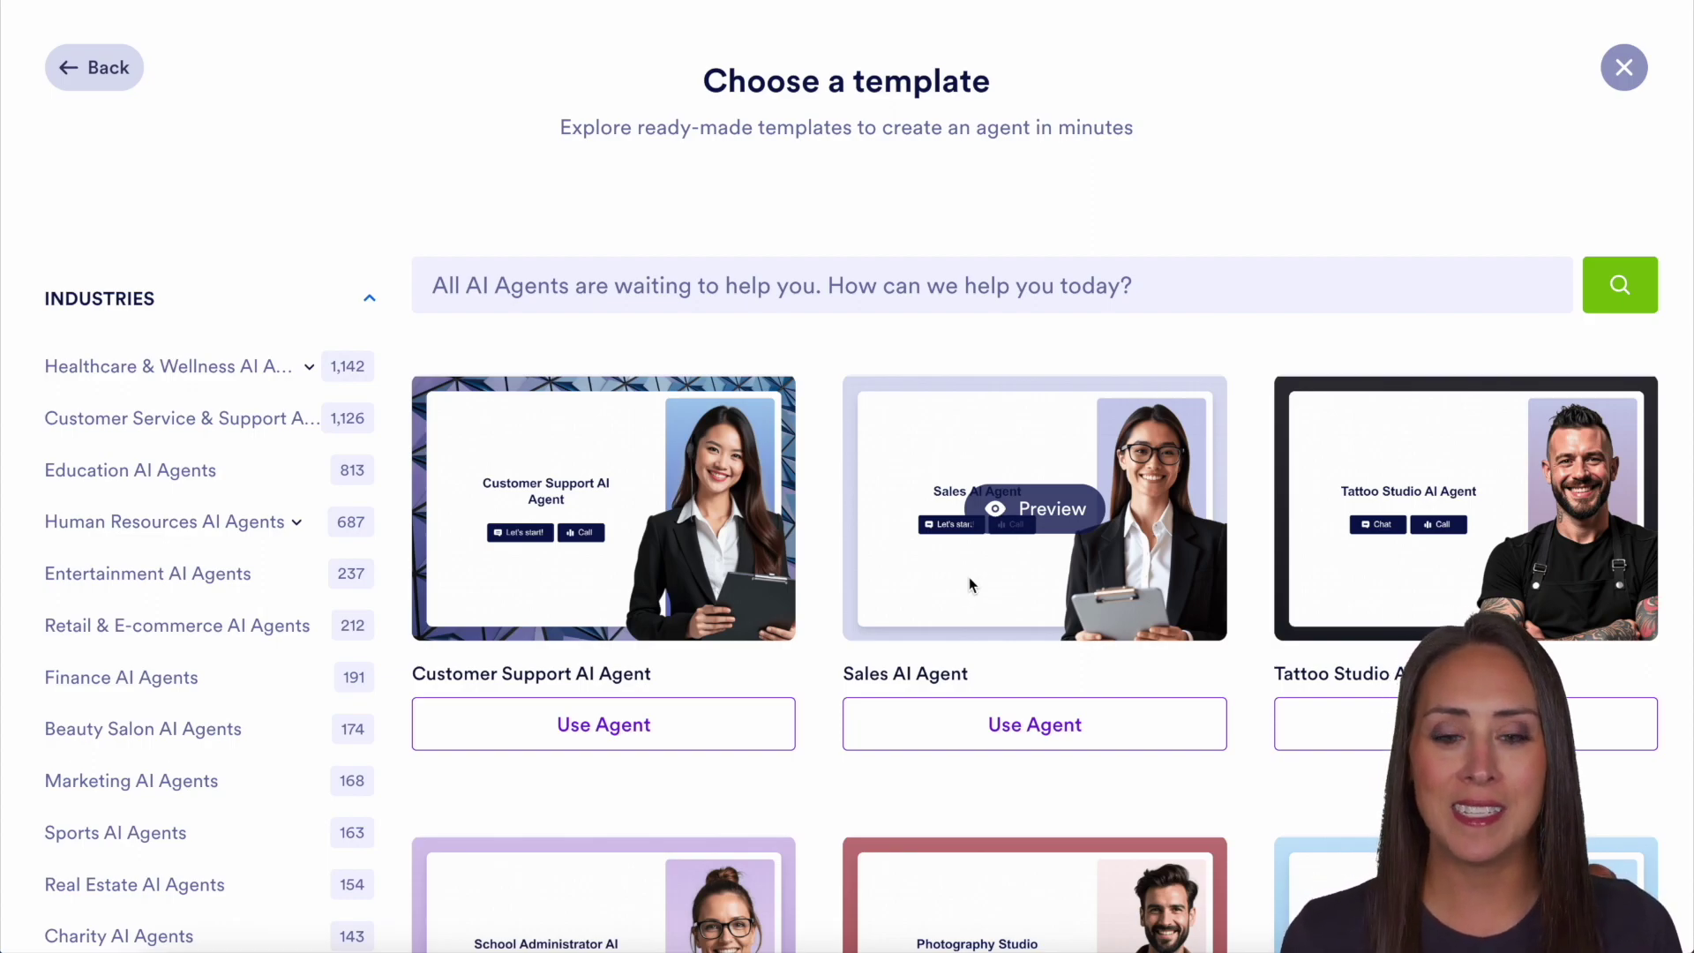
Browse the agent templates and create the agent from the Customer Support AI Agent template
scroll(829, 584, down, 3)
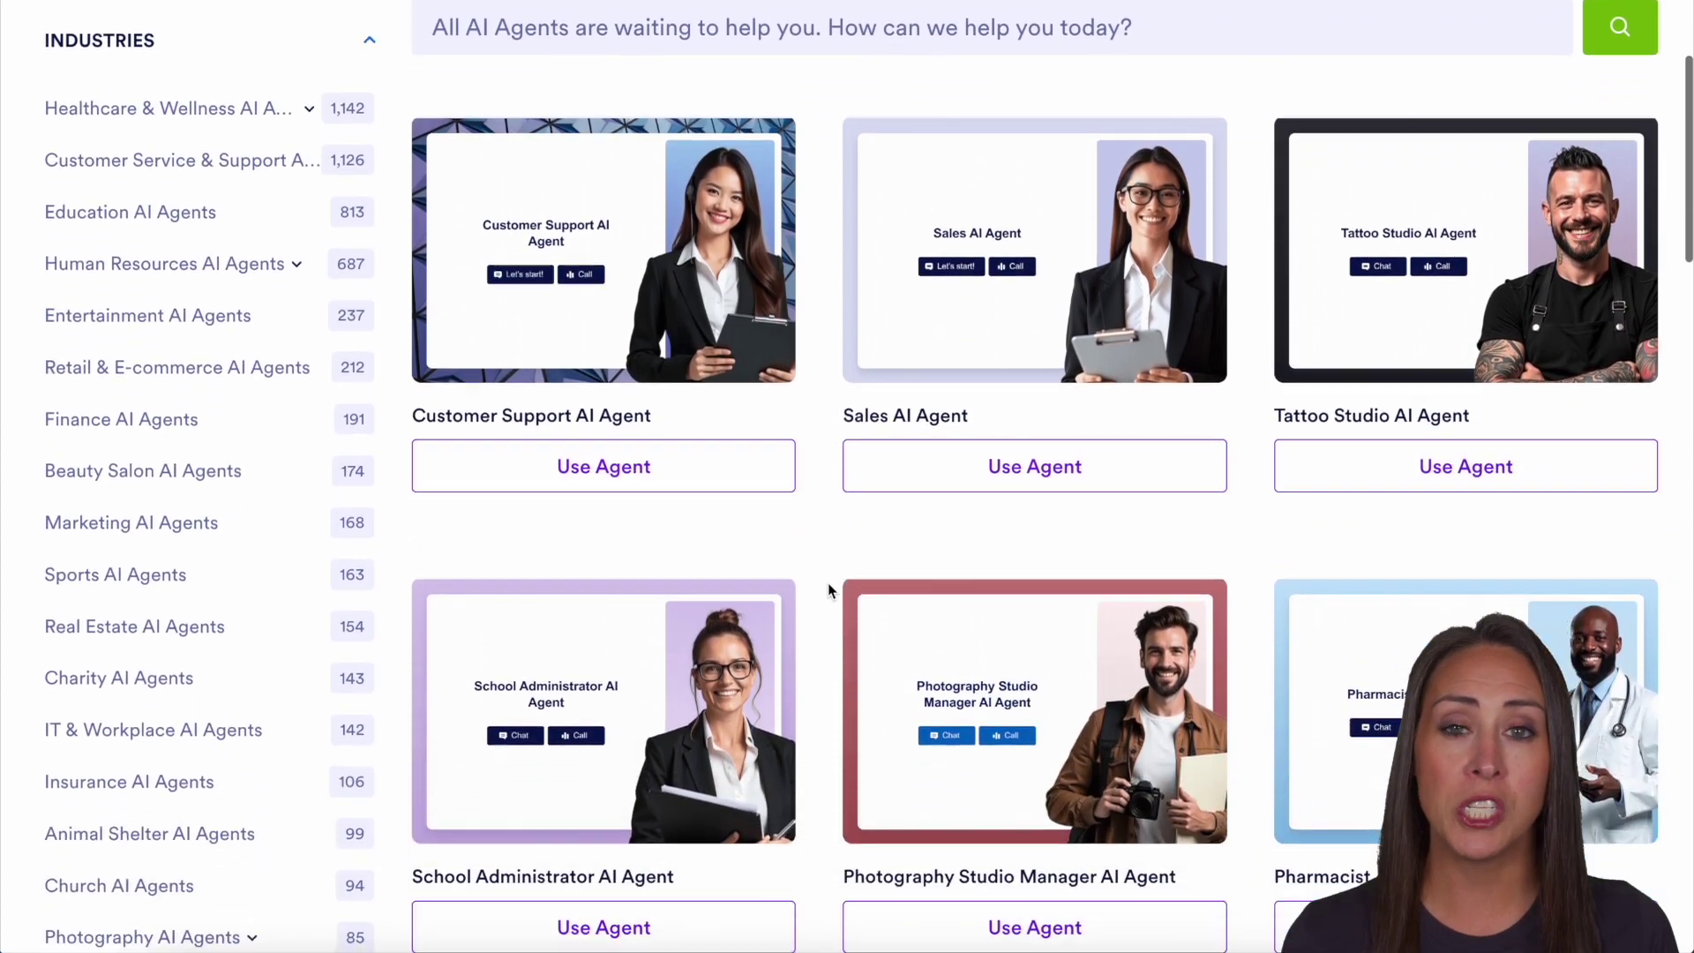
scroll(828, 583, down, 1)
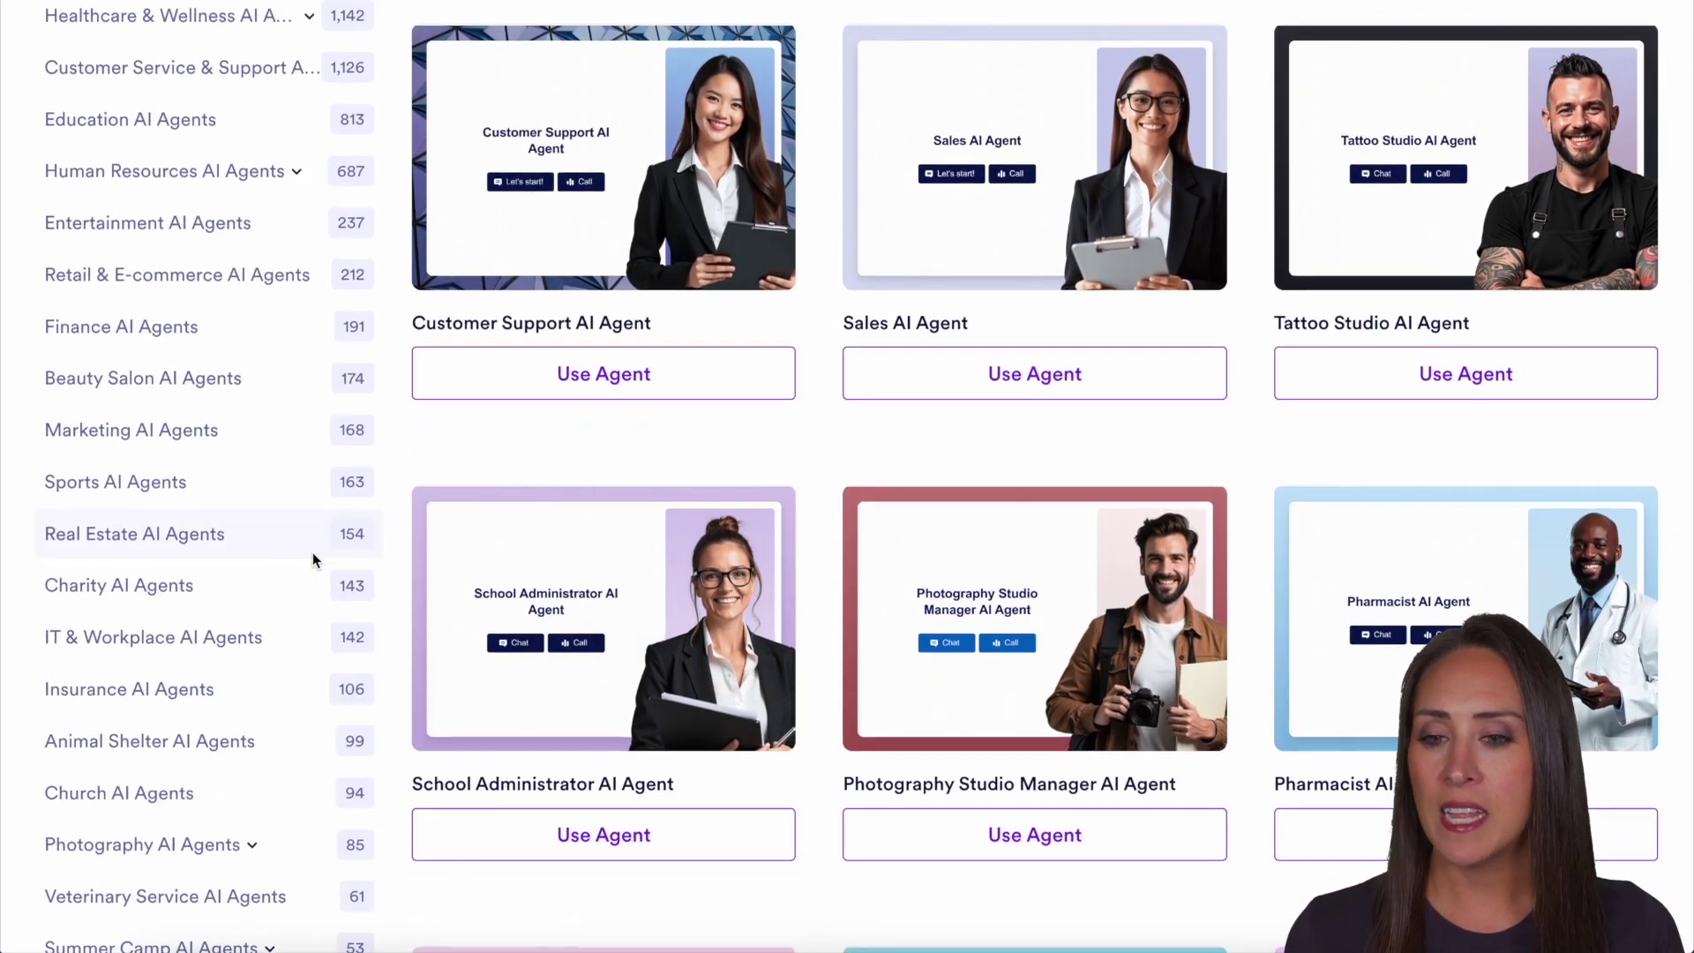
scroll(313, 552, up, 2)
scroll(309, 548, down, 9)
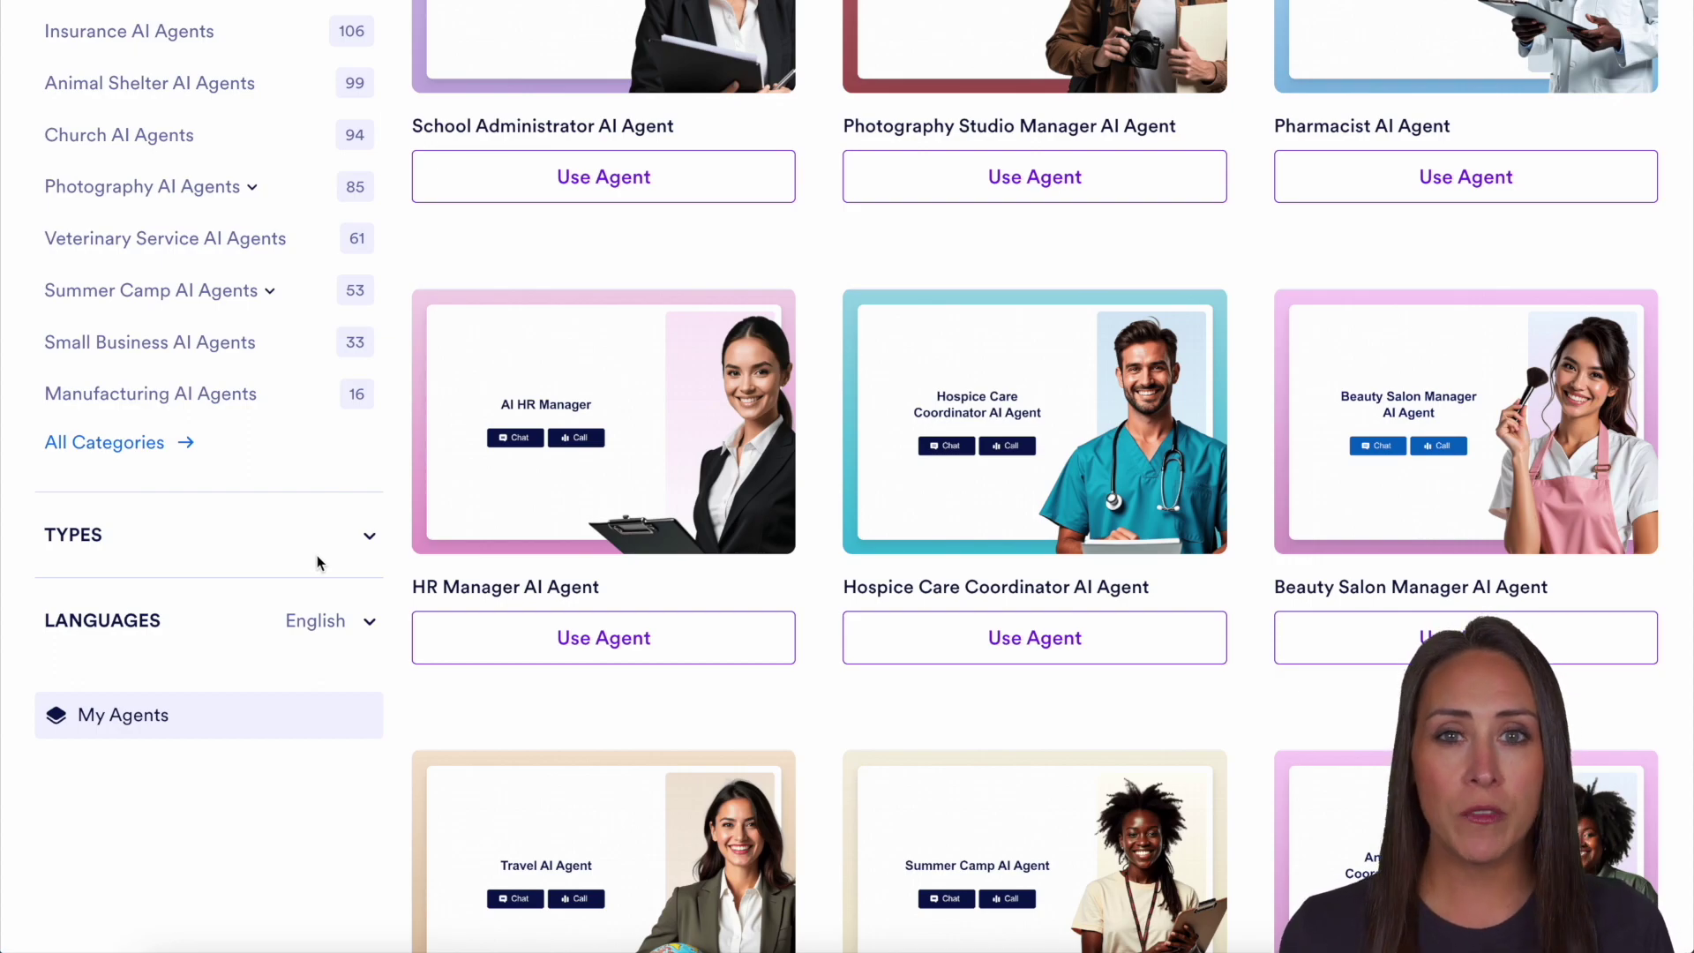
scroll(315, 554, up, 11)
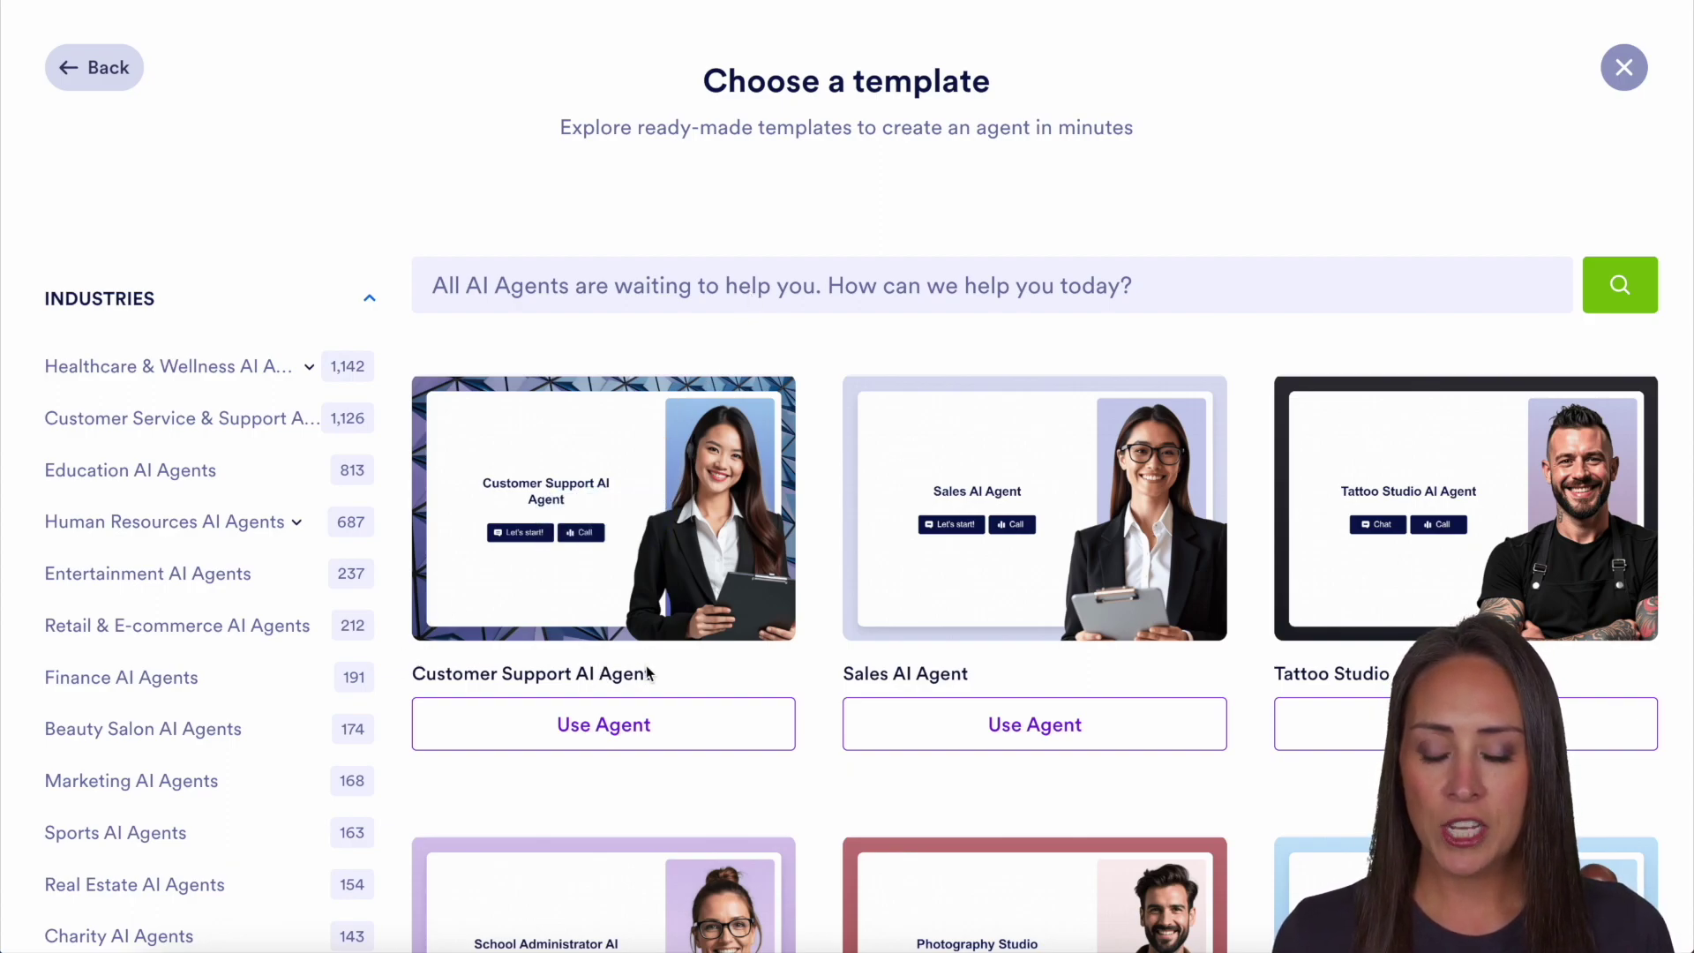
mouse_move(633, 516)
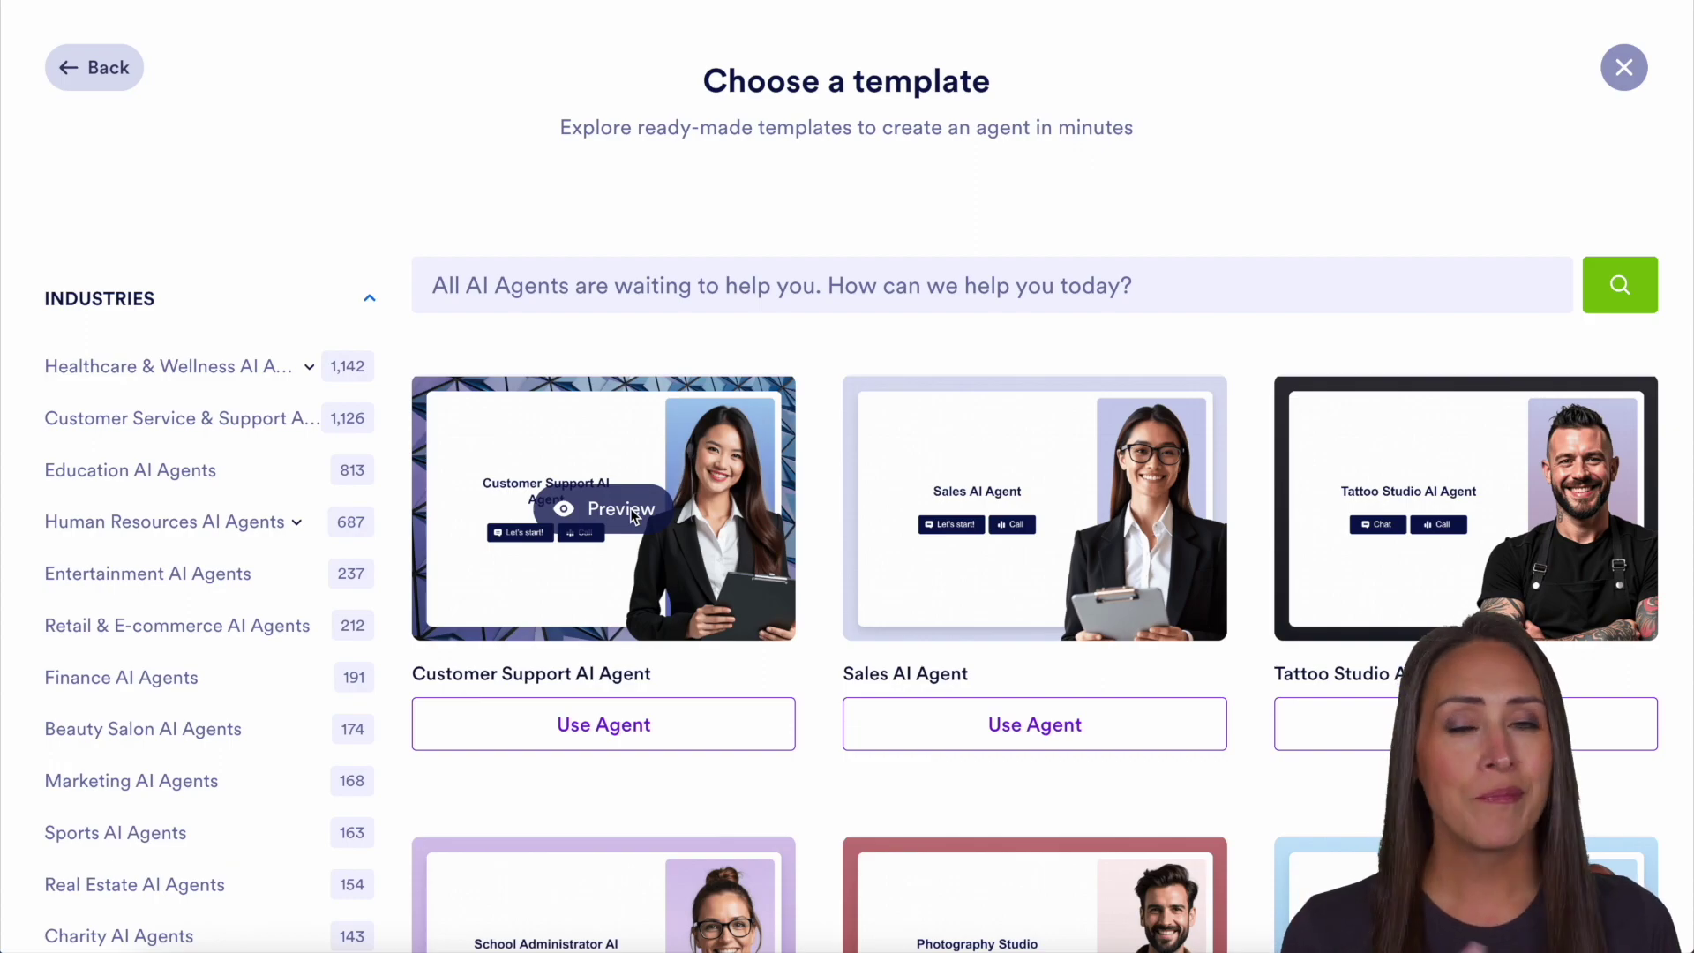
click(617, 732)
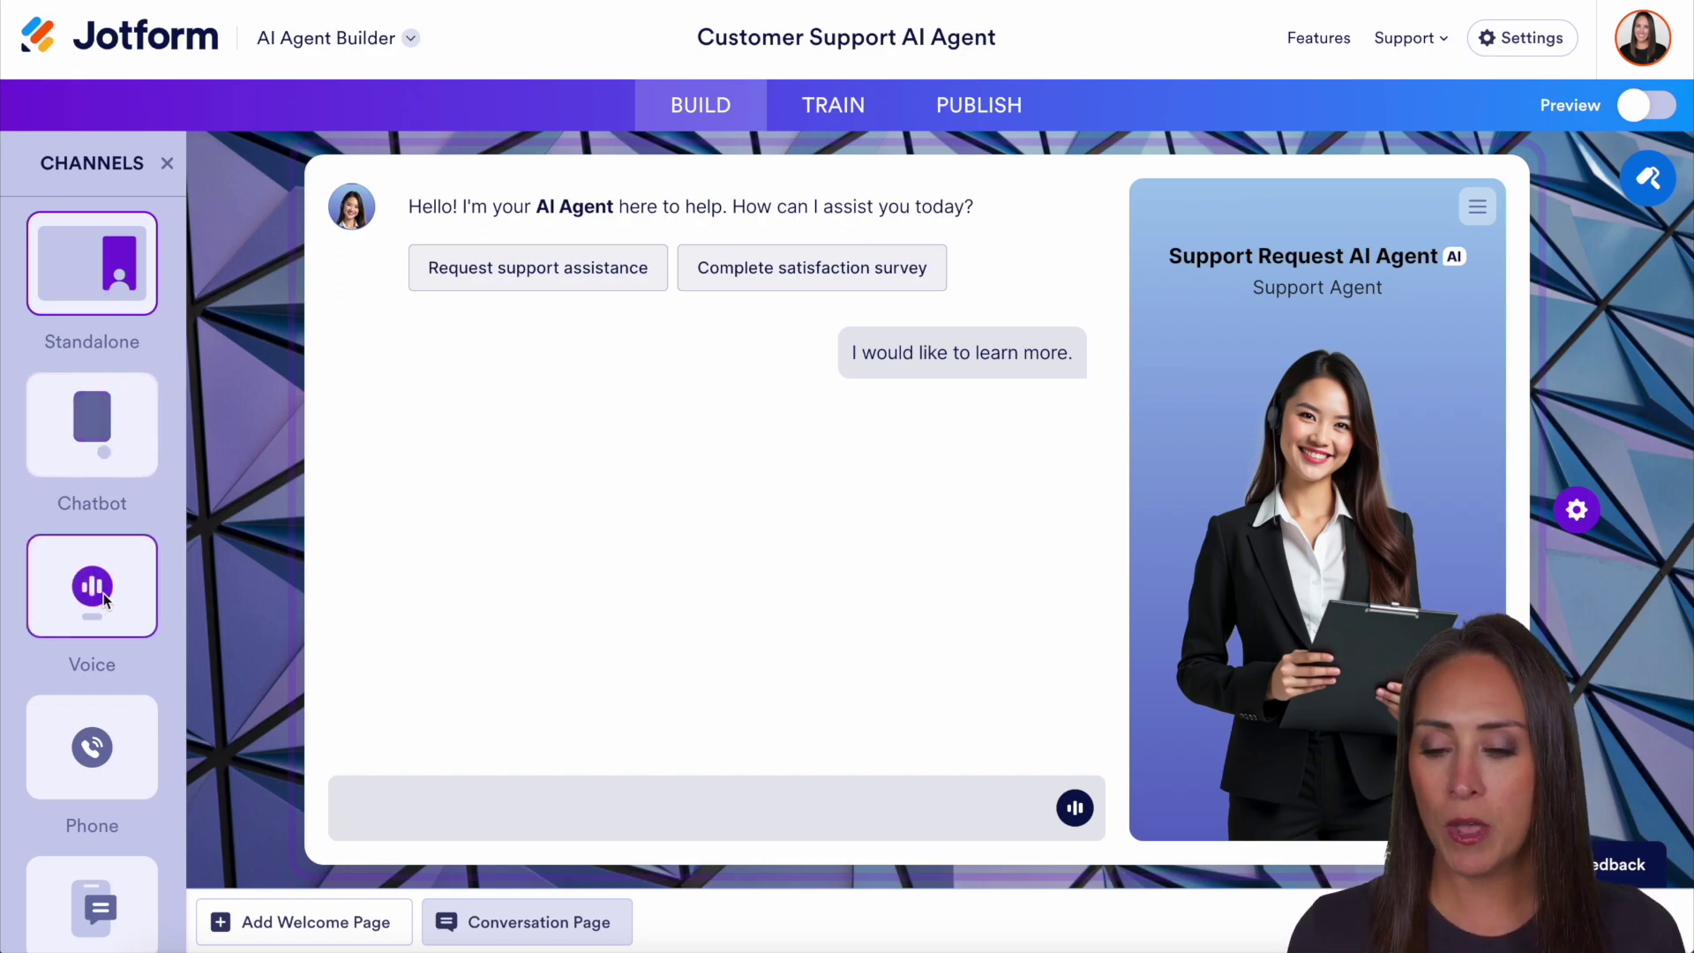
Look through the available channels, viewing the Chatbot, Voice and Phone layouts, and return to the Standalone channel
scroll(102, 617, down, 5)
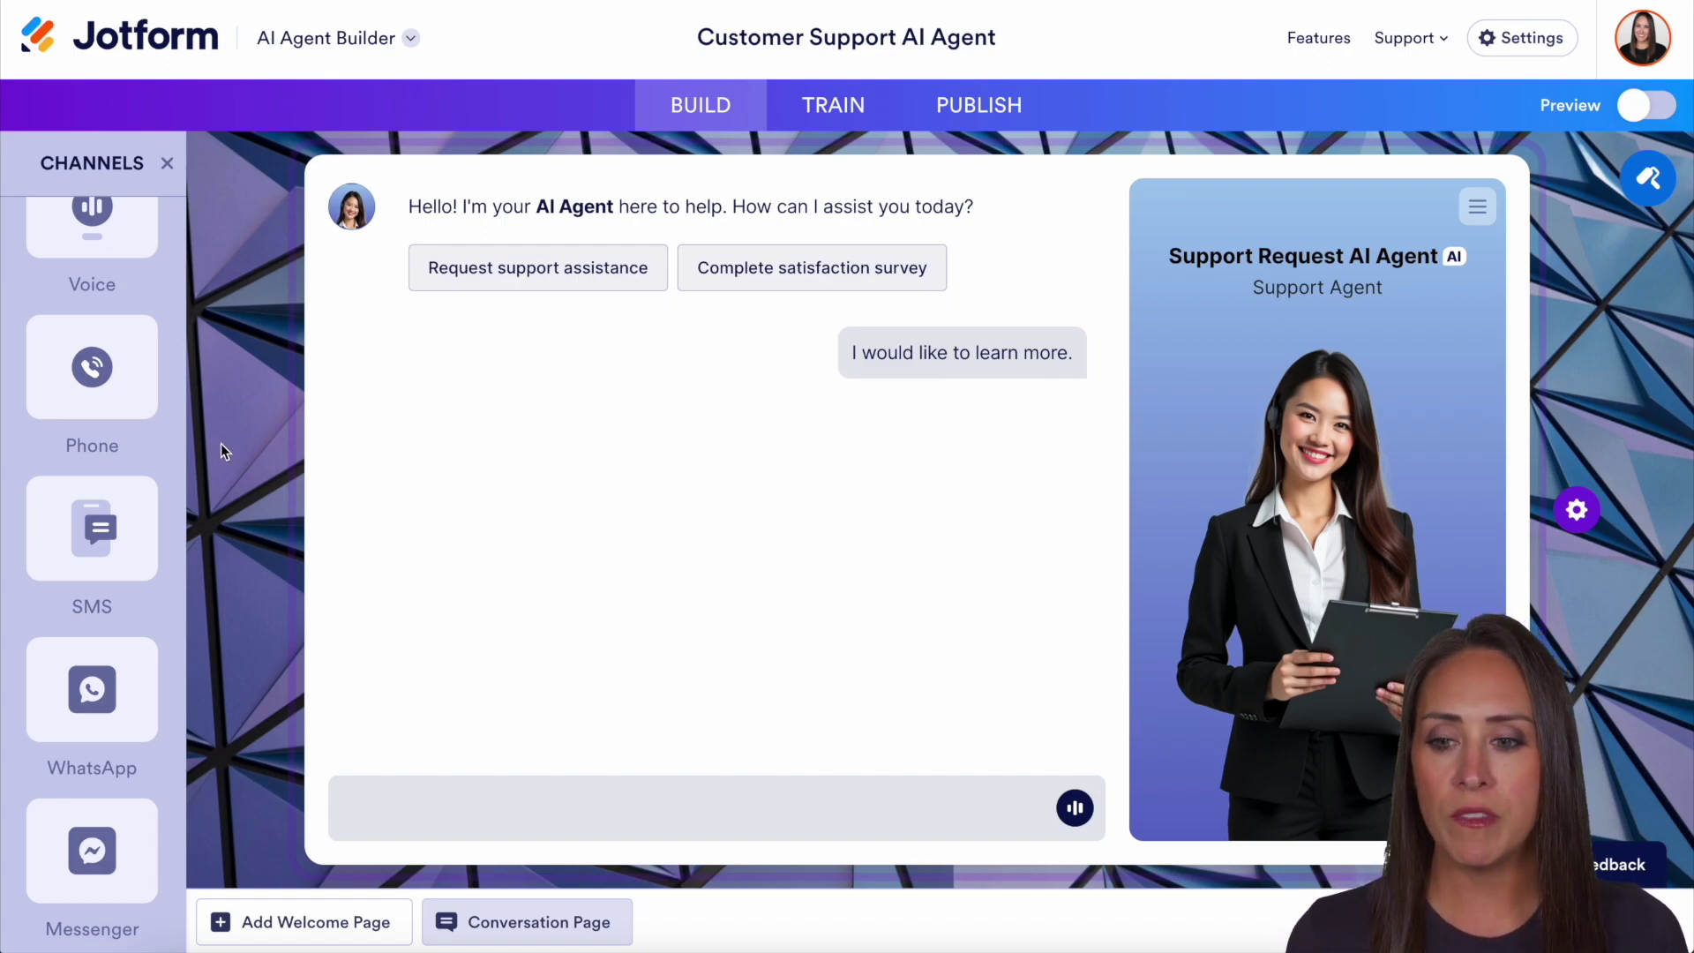
scroll(65, 435, up, 5)
click(64, 436)
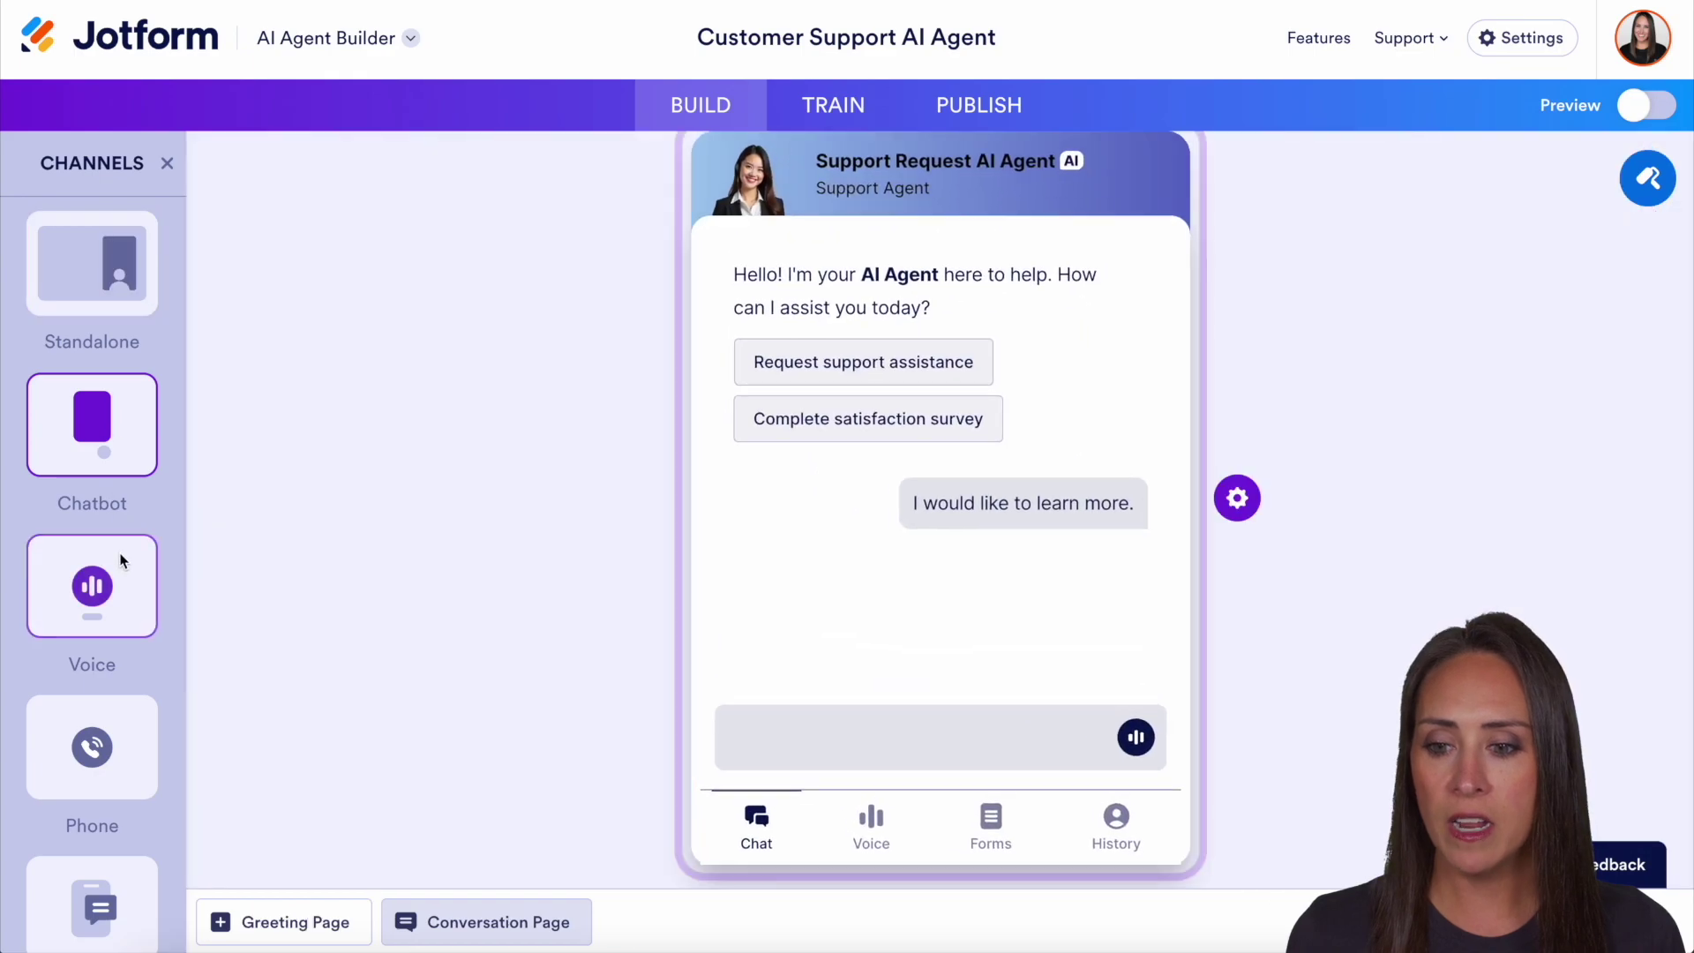
click(123, 560)
click(134, 712)
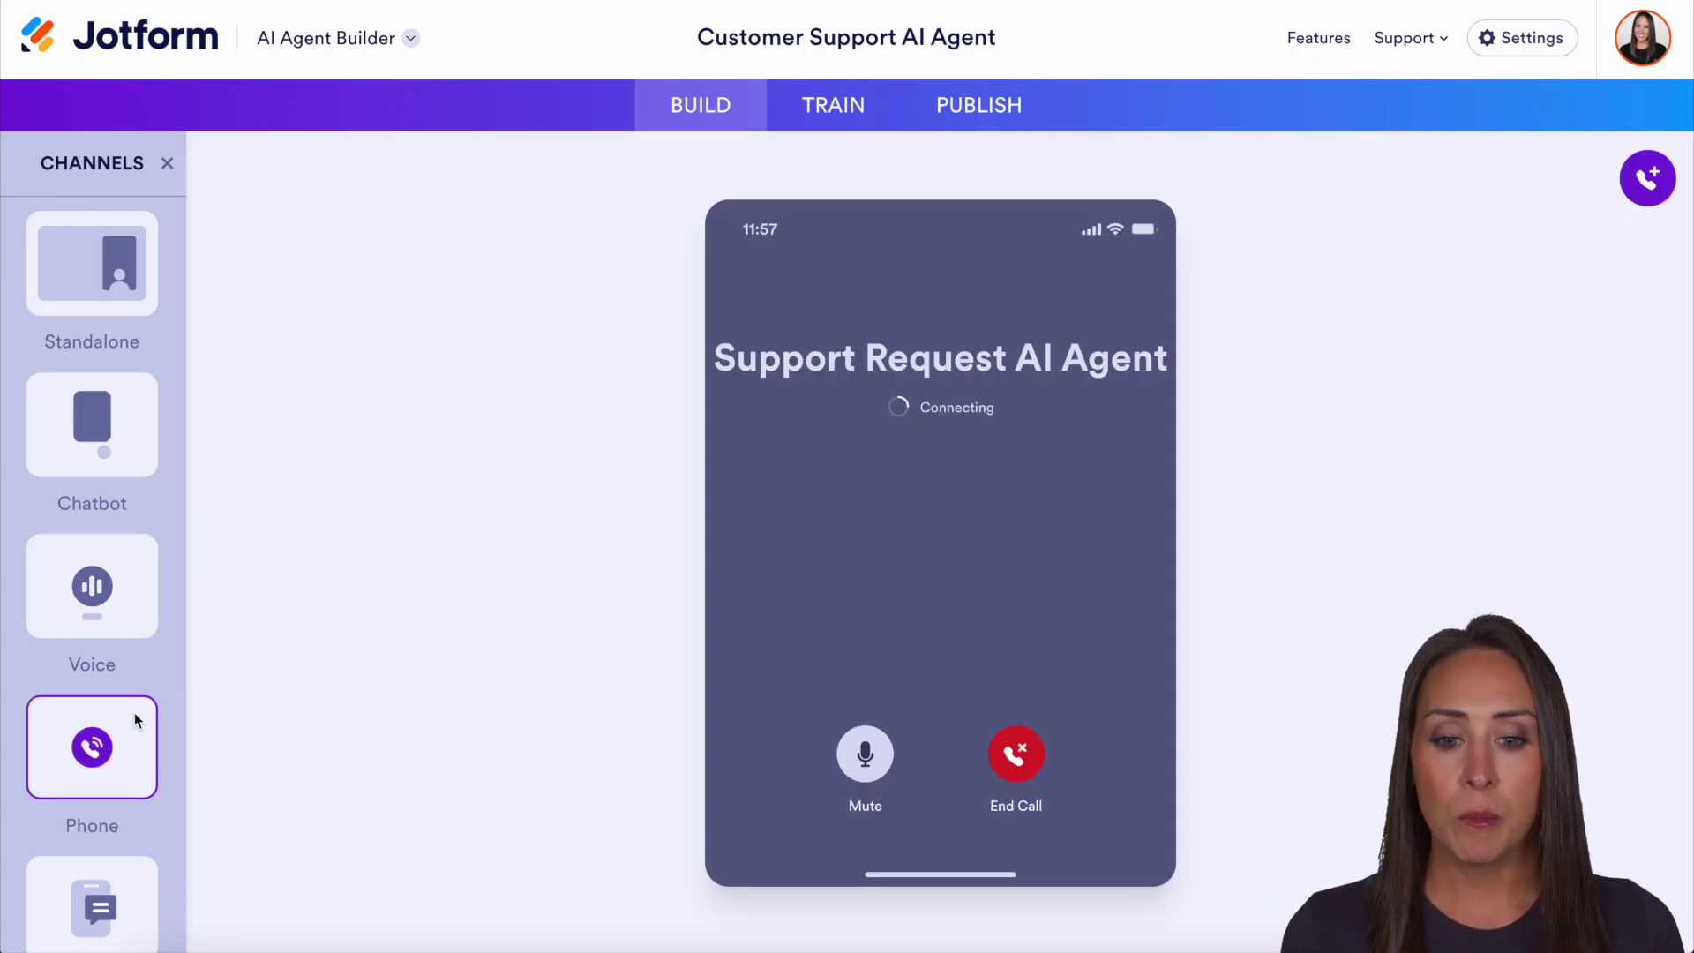
click(98, 263)
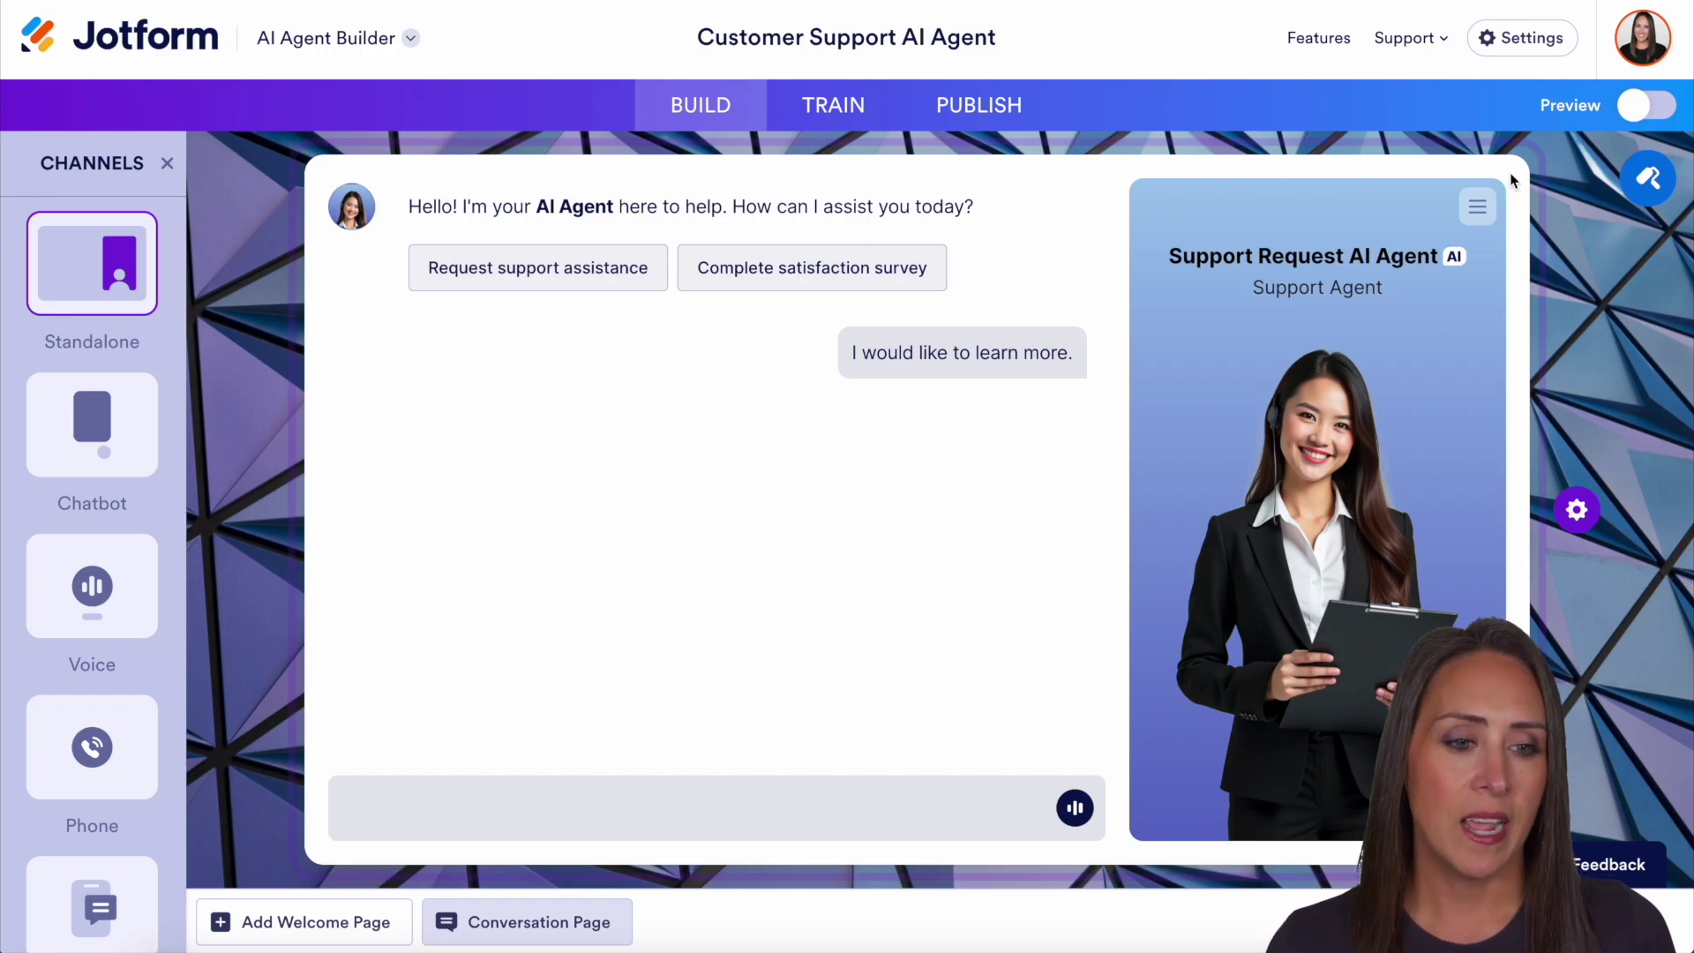
Examine the designer's avatar options: the avatar gallery, the prompt for generating an avatar, and the avatar upload
click(1653, 181)
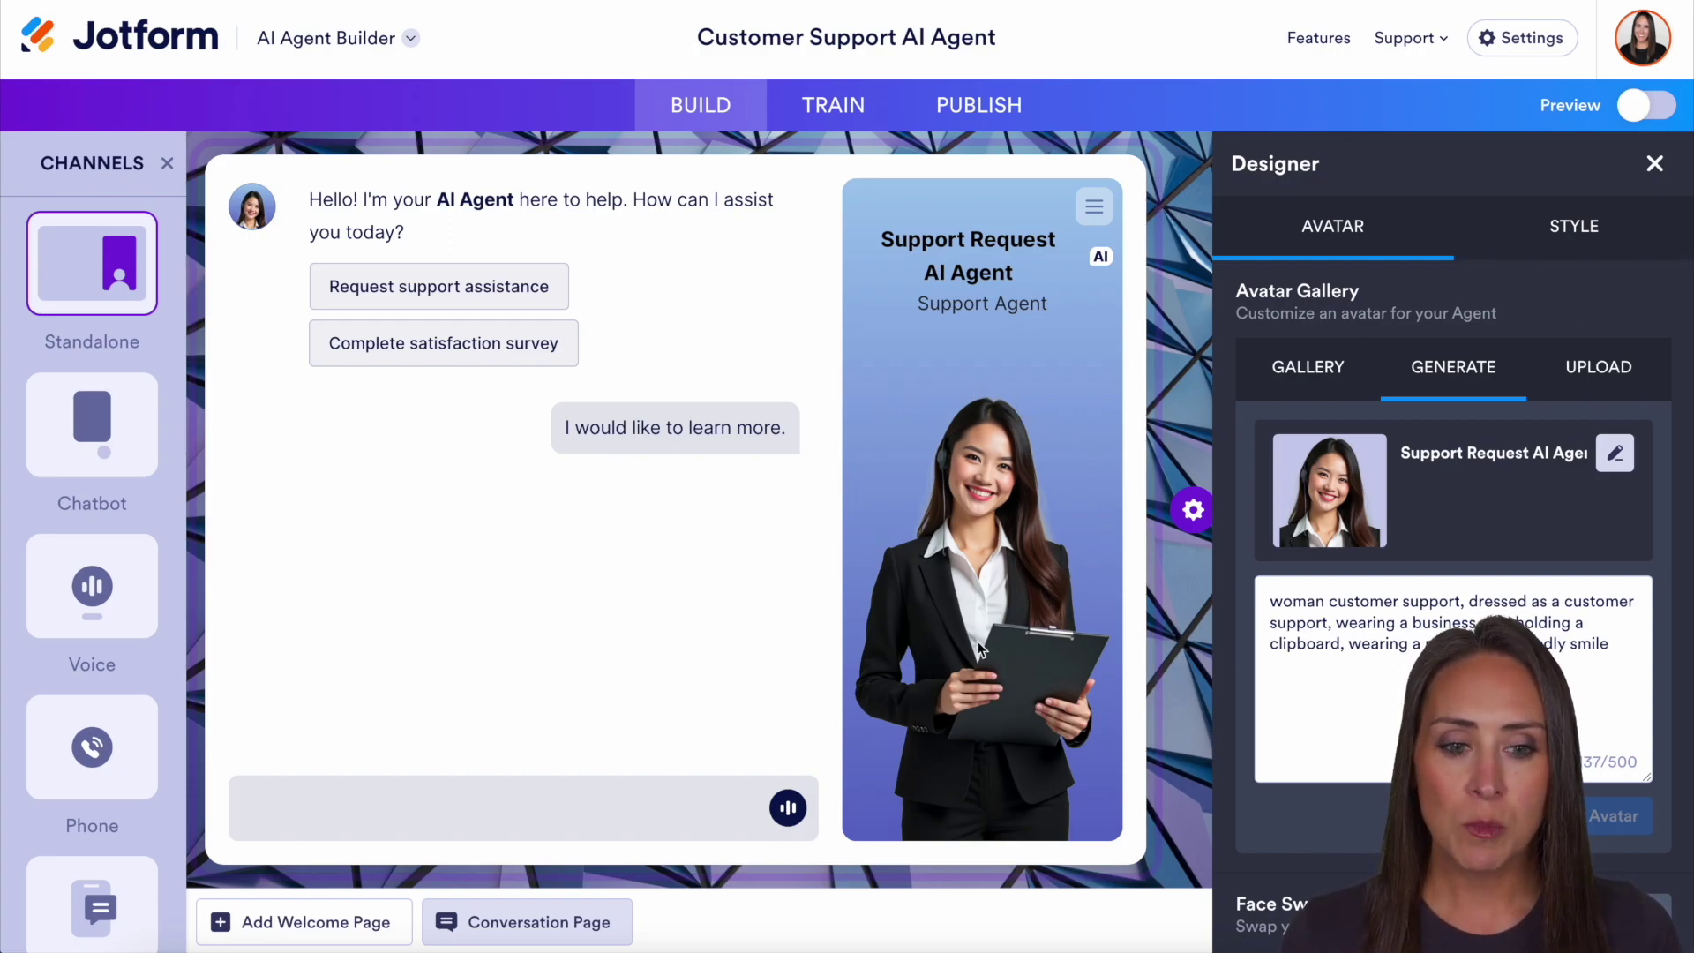
click(1303, 377)
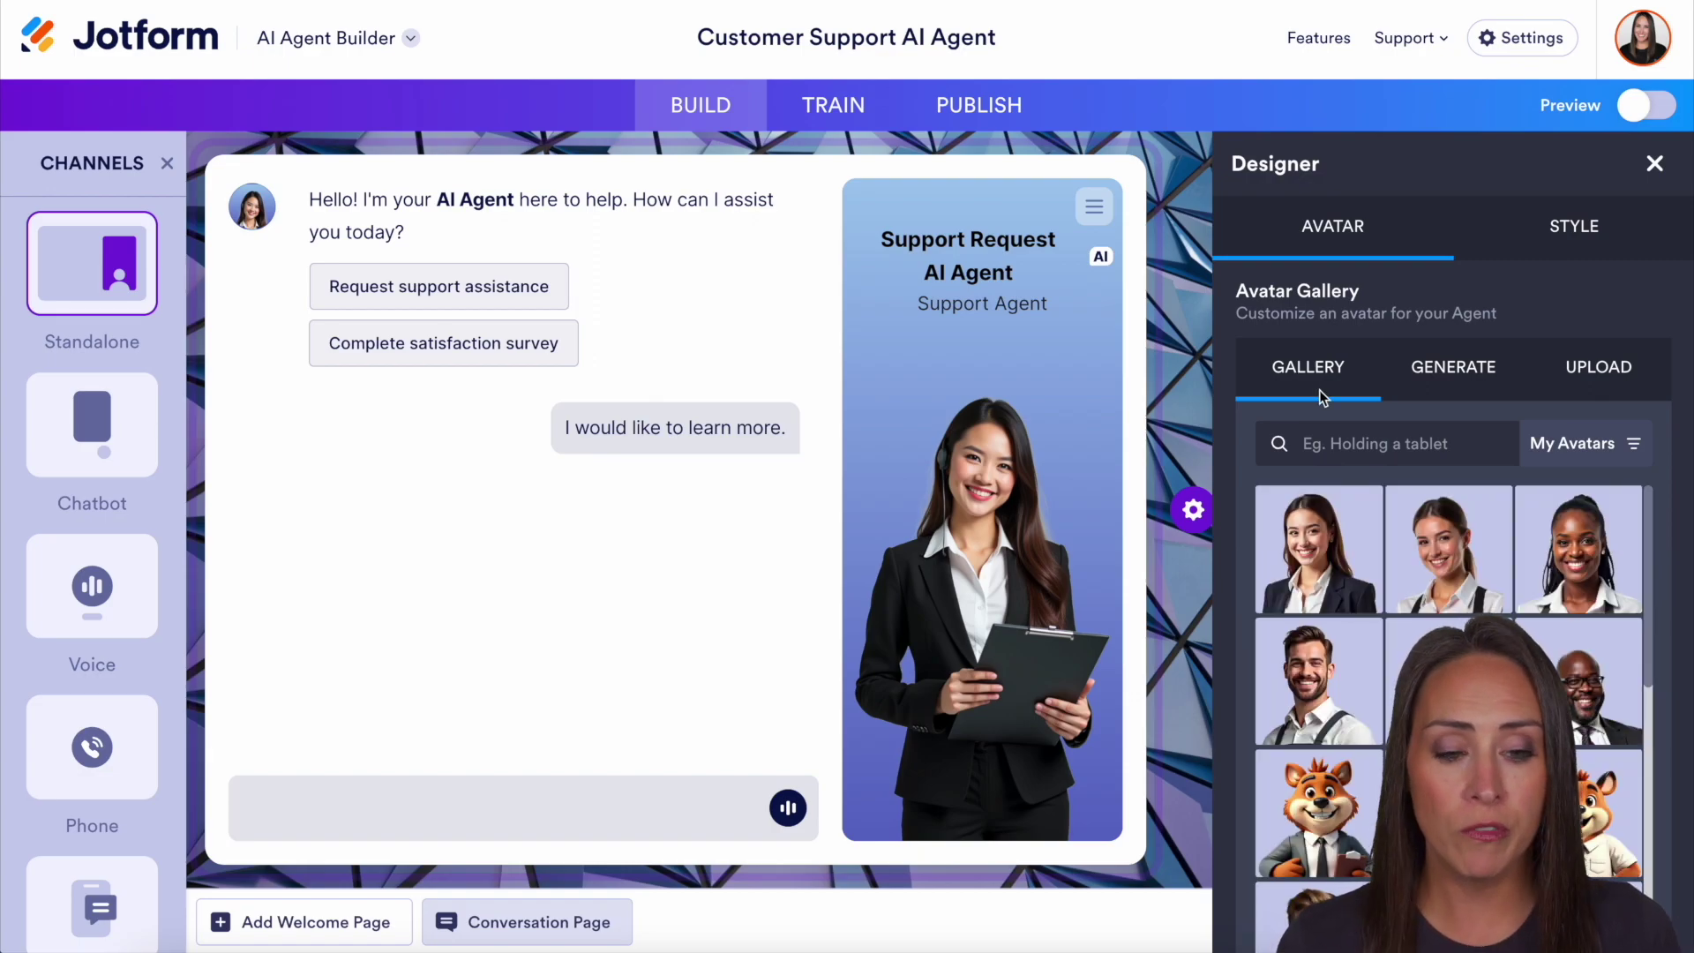
scroll(1500, 564, down, 5)
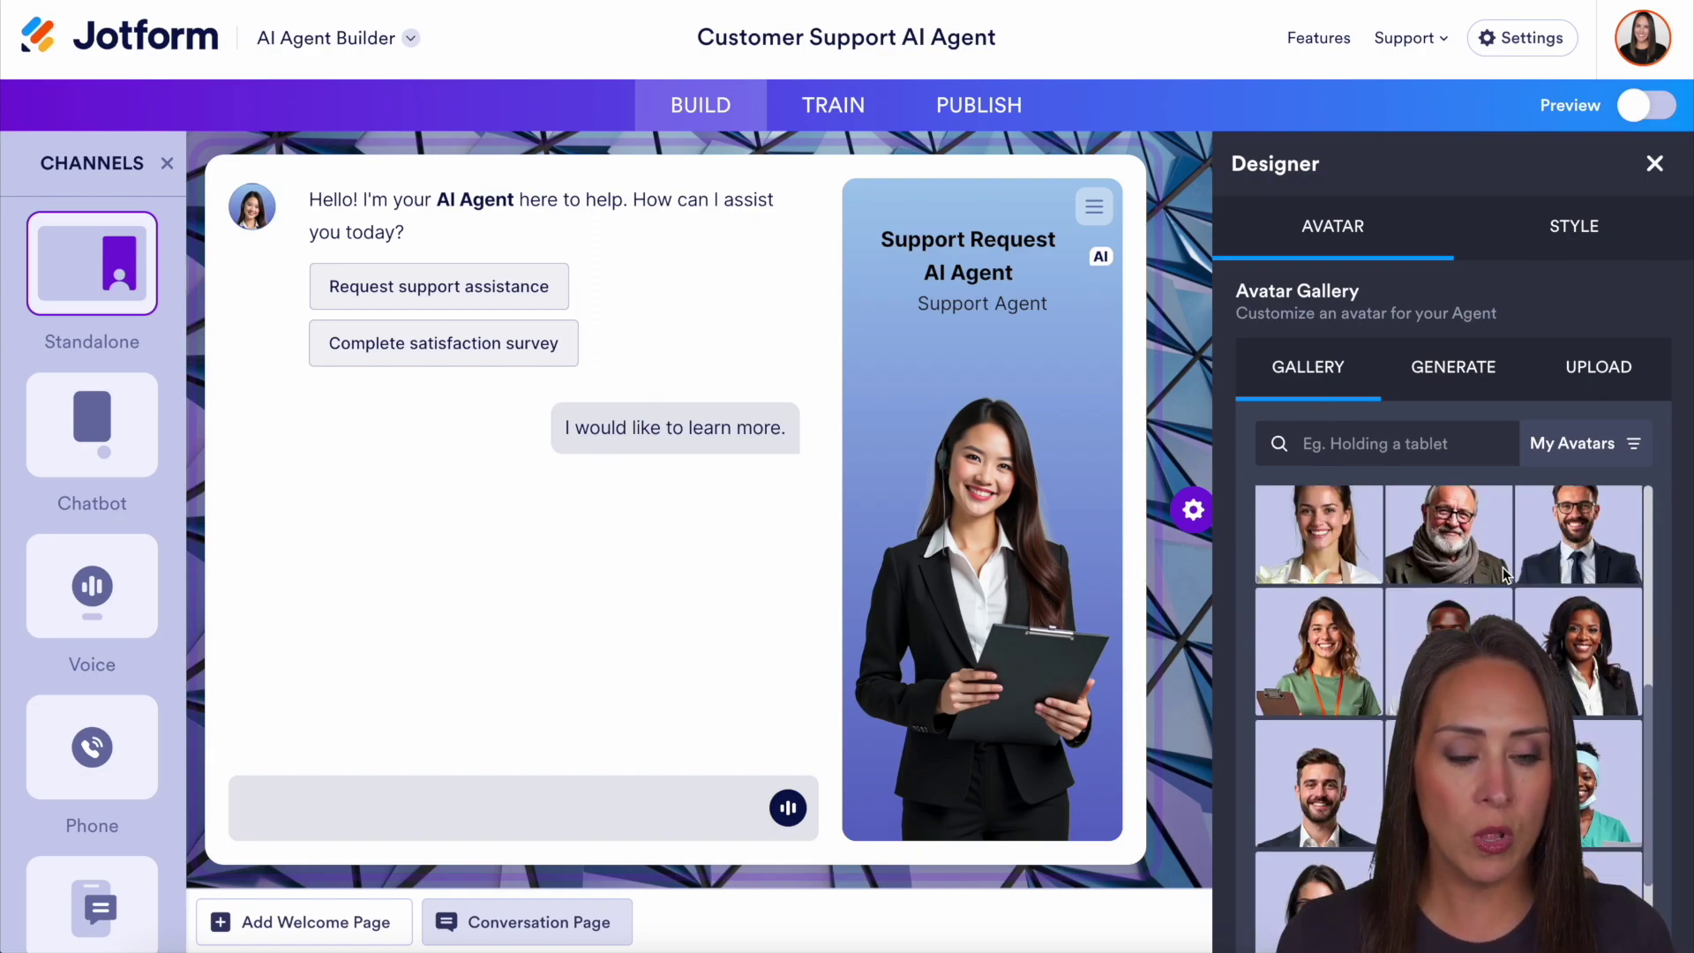
scroll(1500, 566, down, 3)
click(1462, 371)
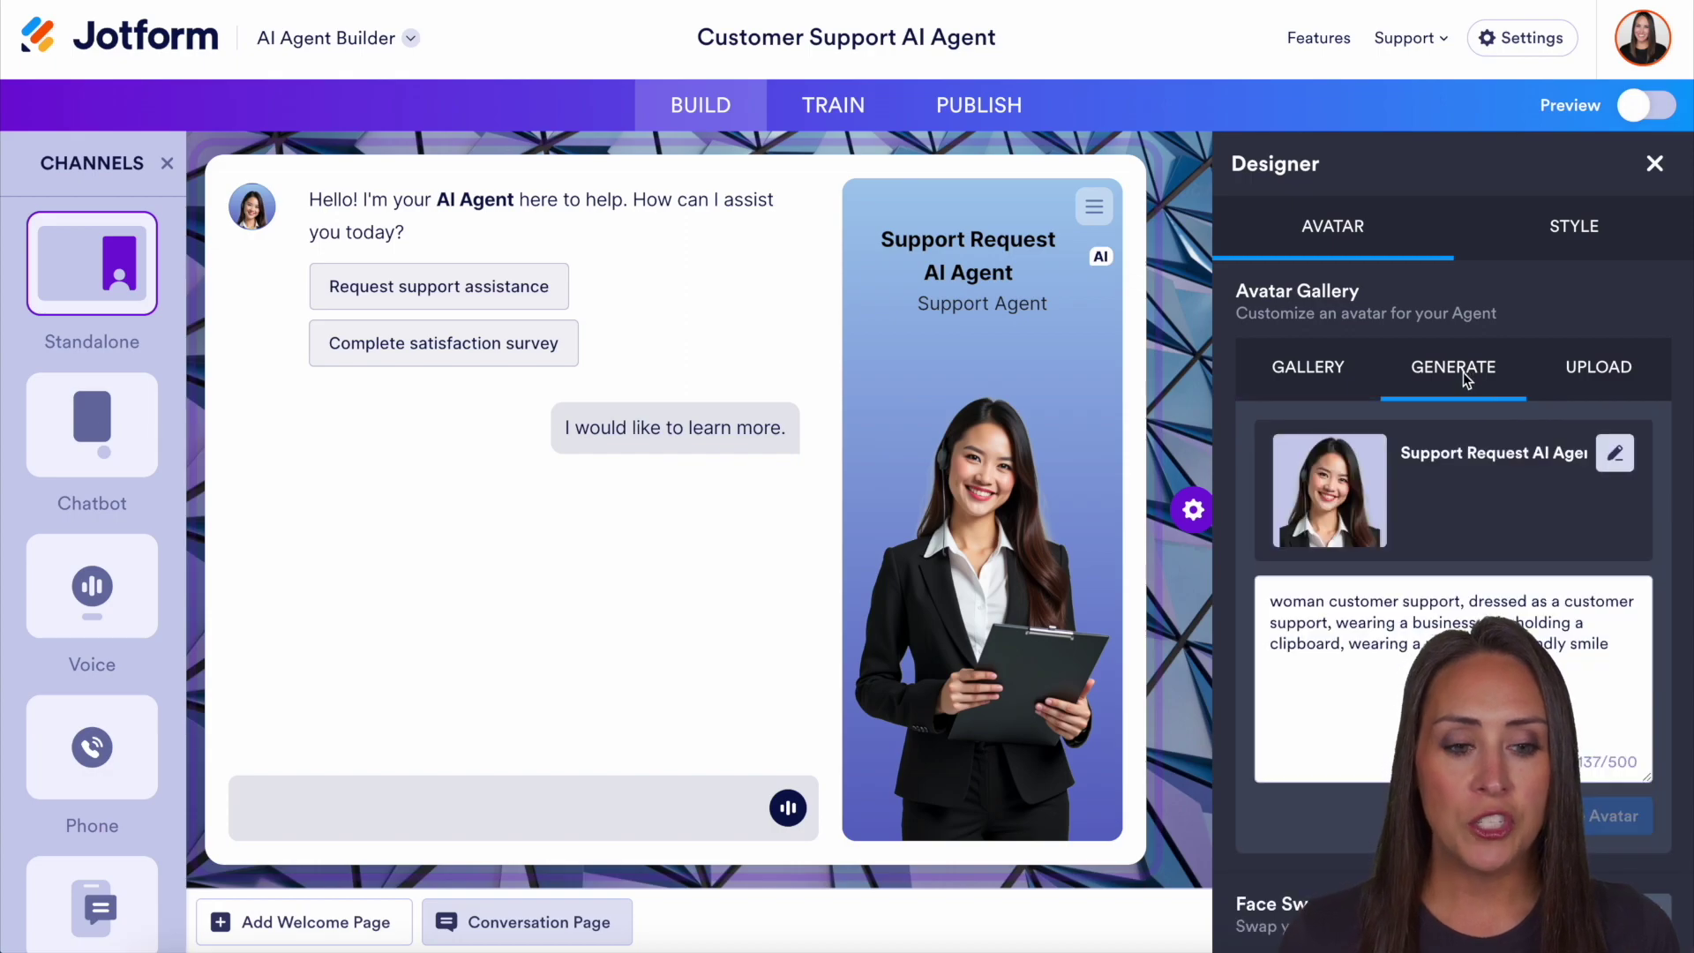
click(1372, 647)
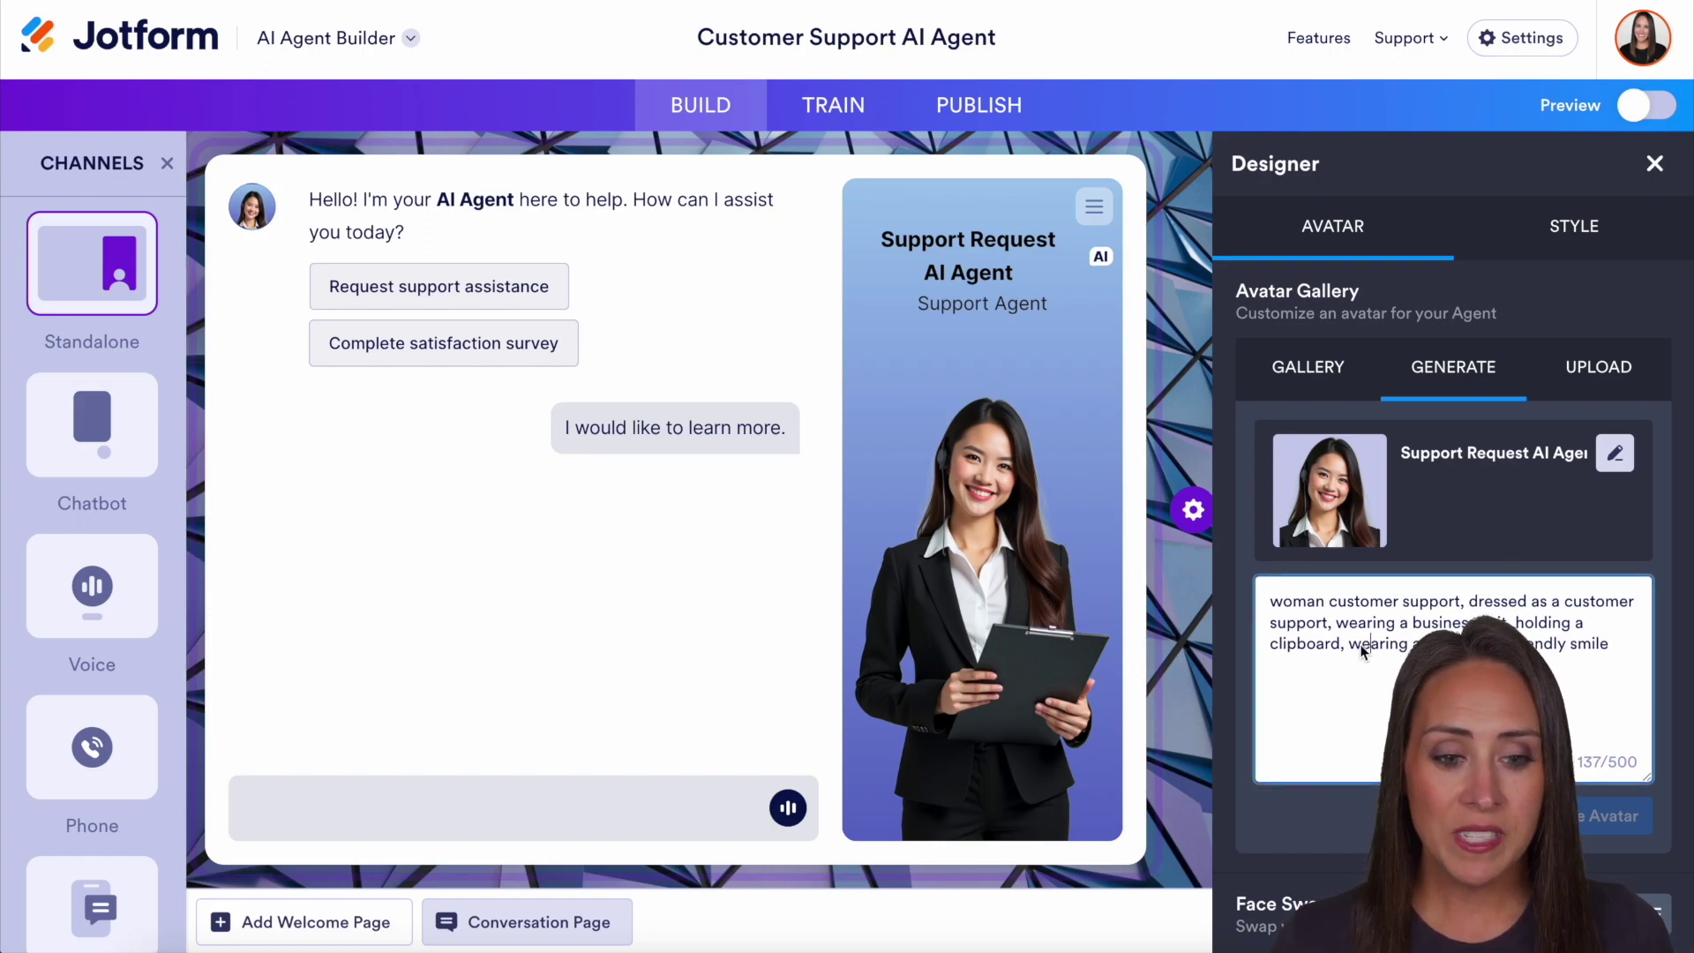
drag(1347, 643, 1420, 643)
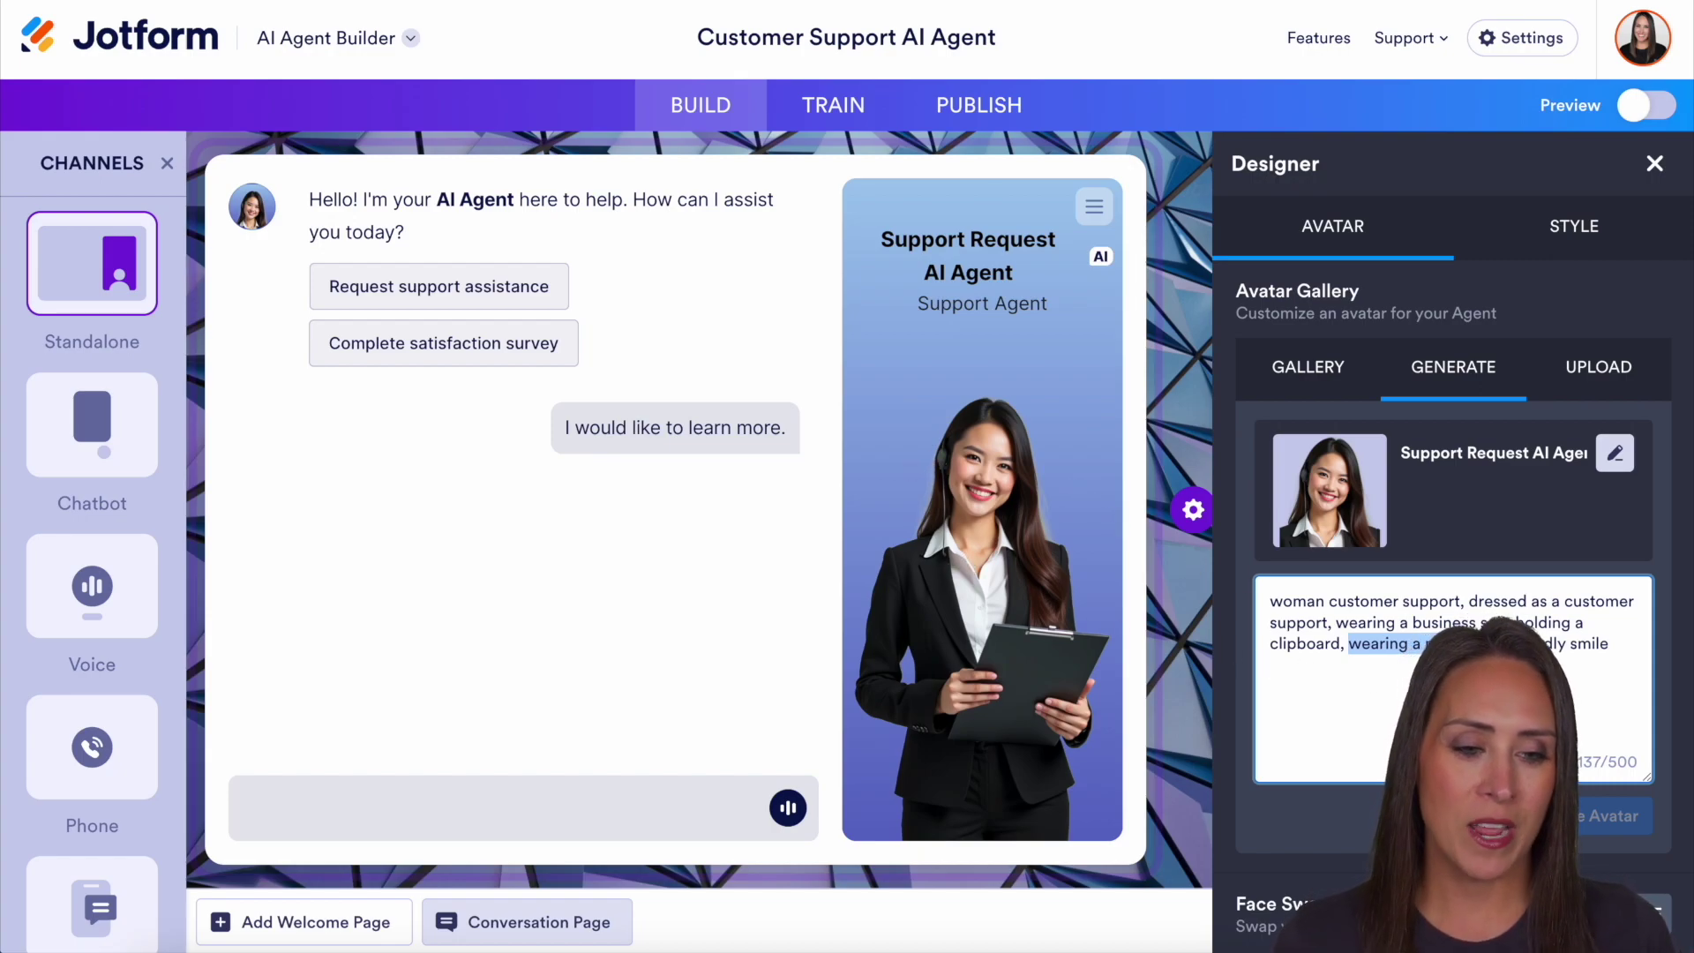
click(1595, 384)
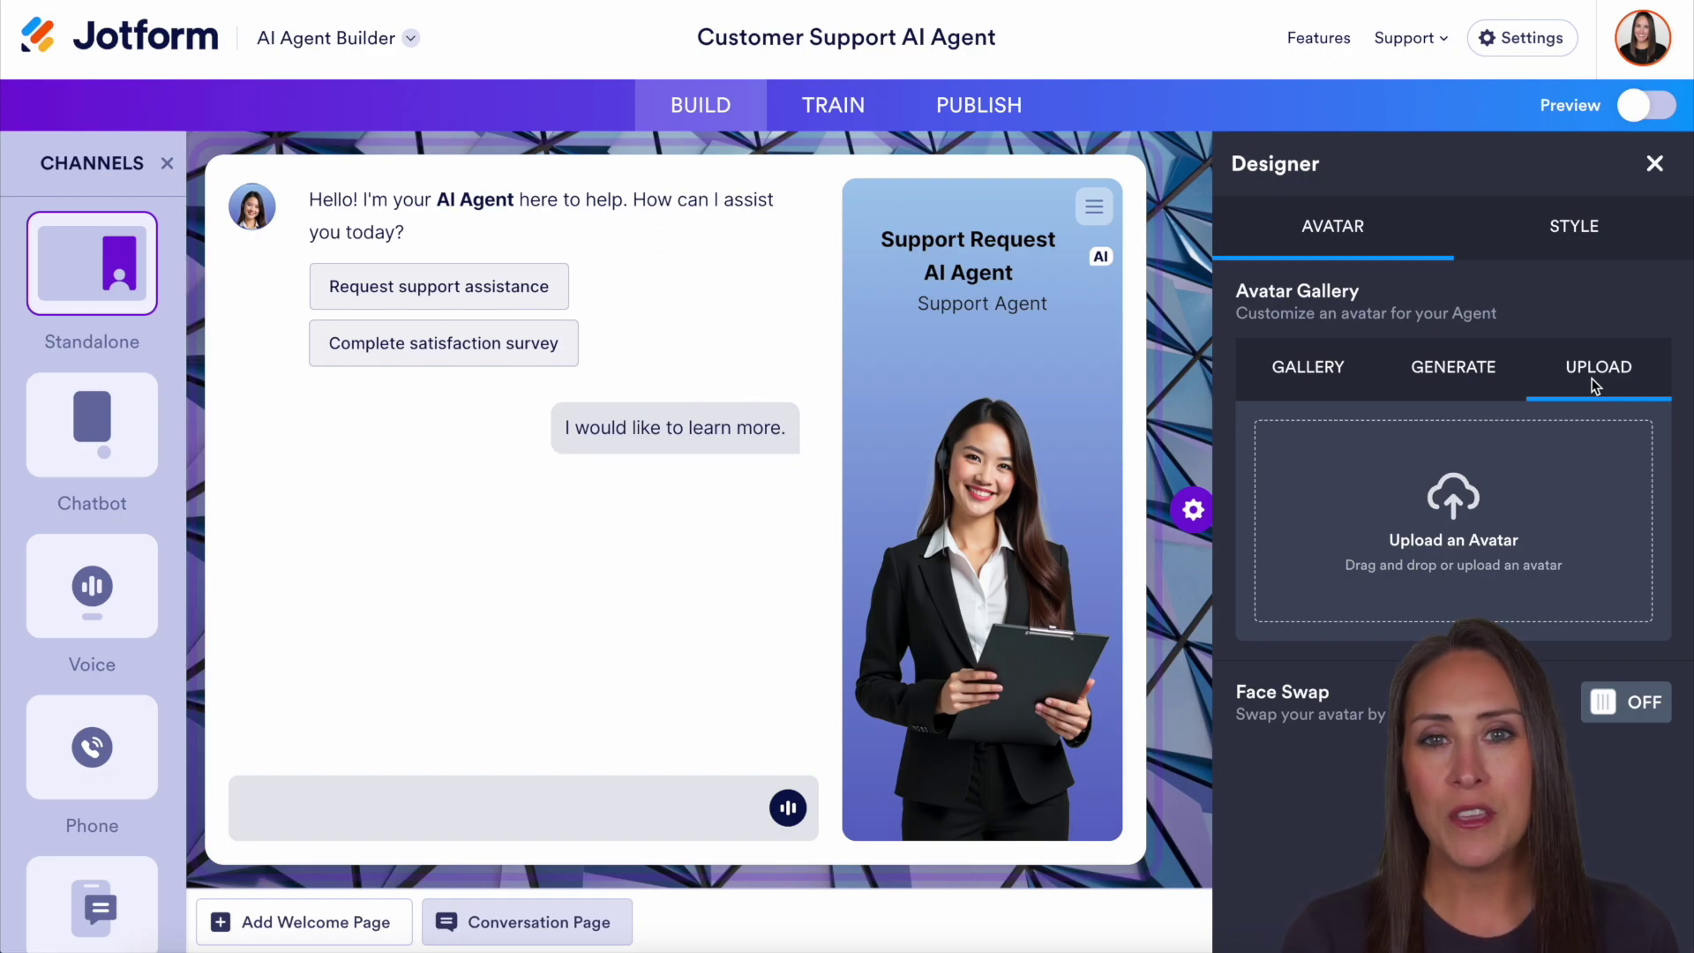
Apply the first color scheme, white with a muted purple accent, to the agent's style
click(1580, 227)
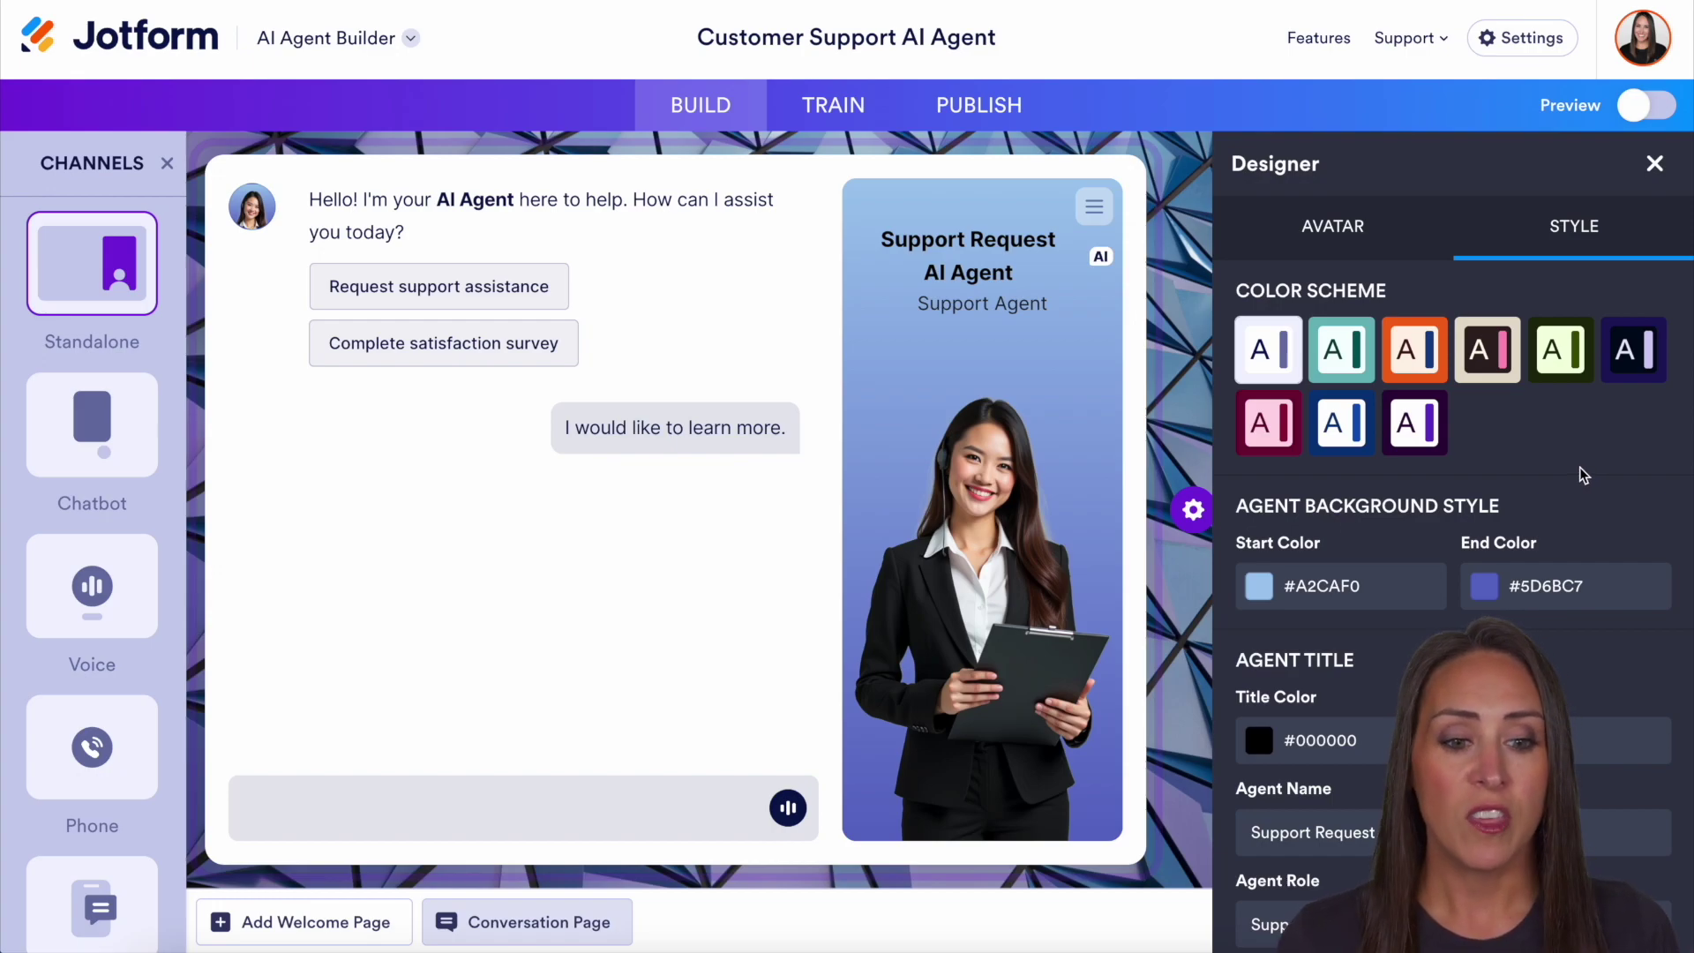
click(1282, 346)
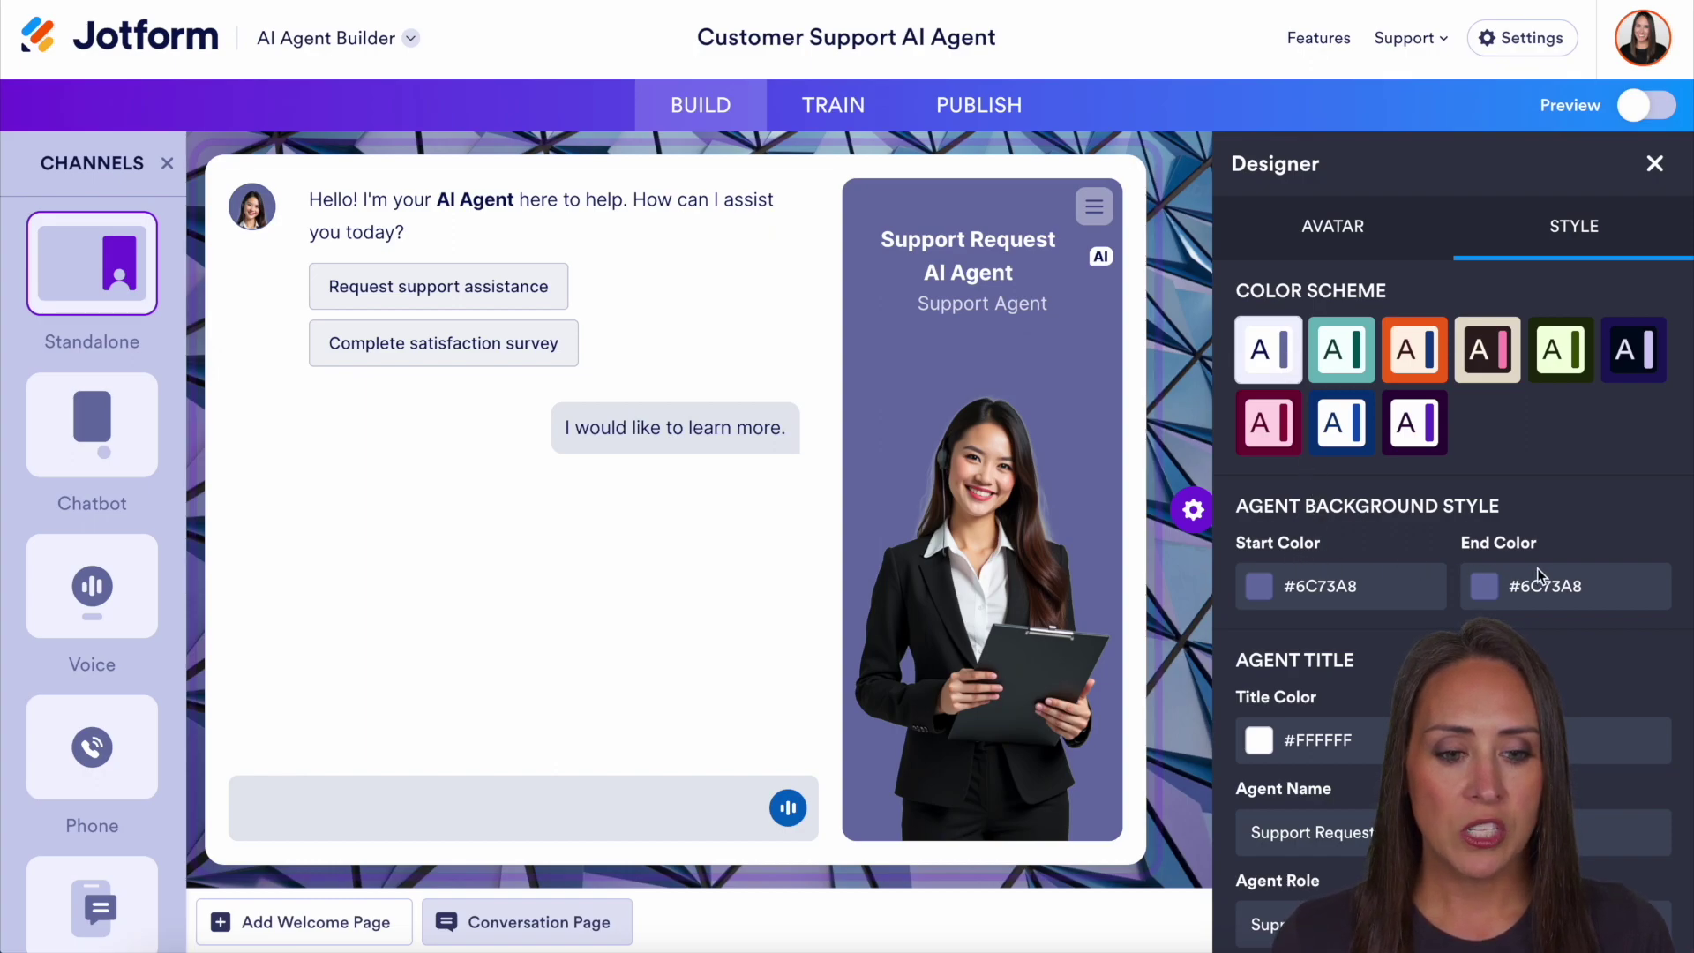
Remove the page background image and set the page background's start color to #2E2E8B
scroll(1533, 565, down, 2)
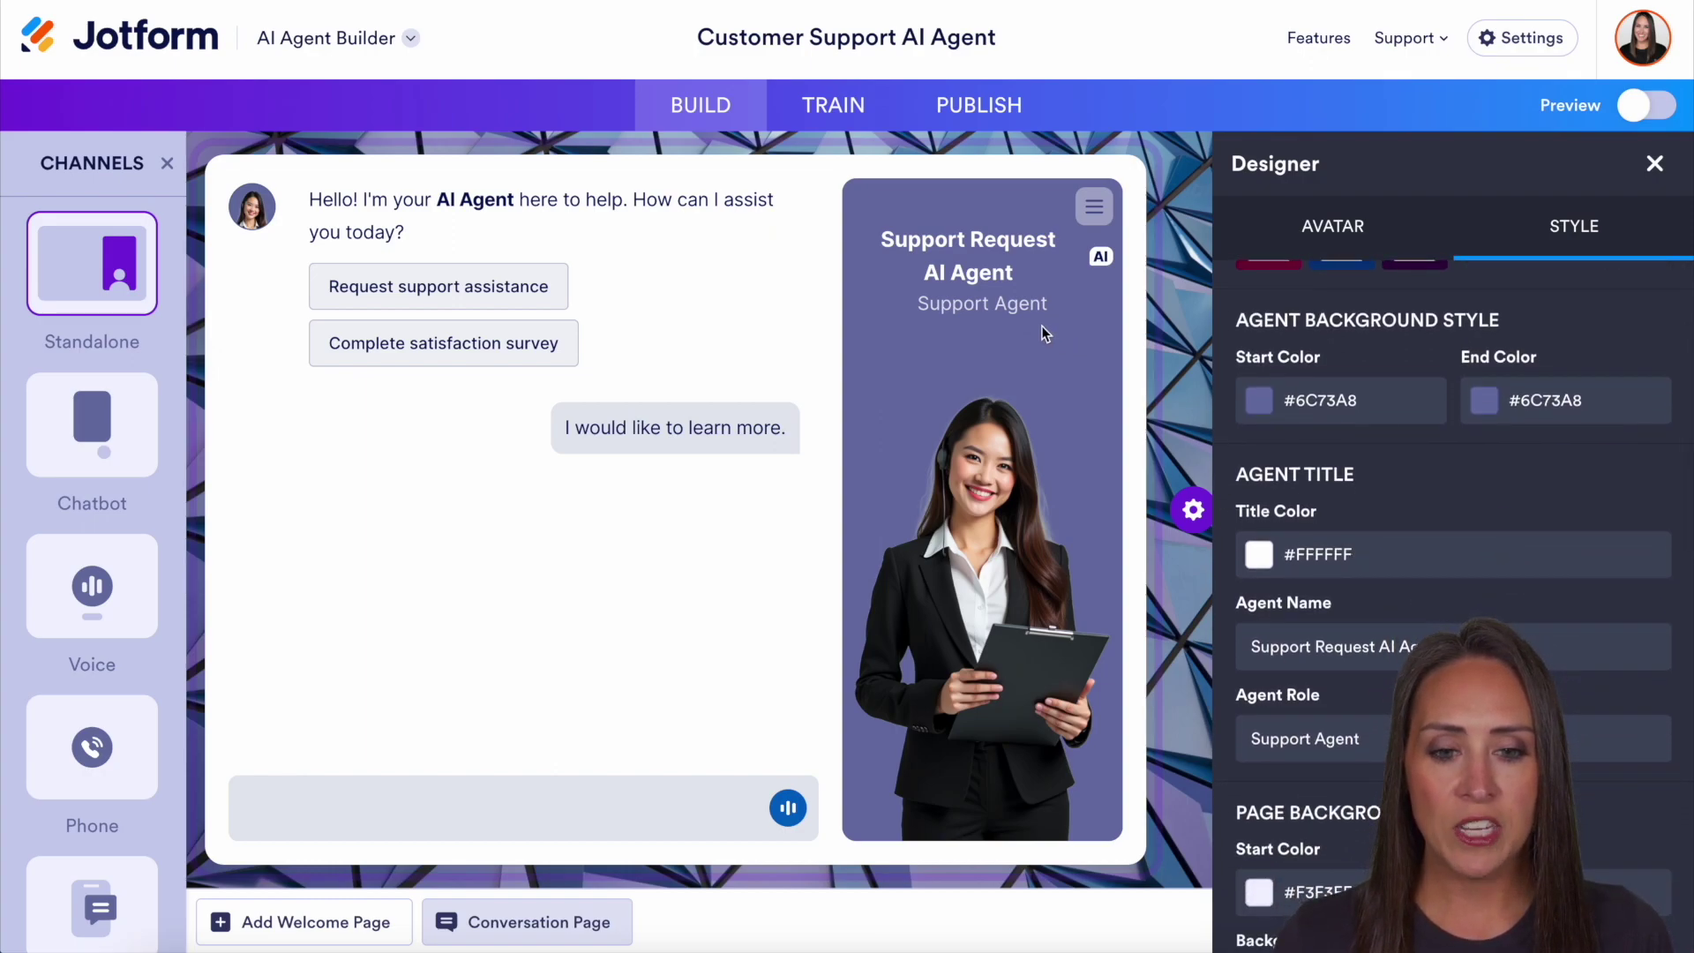
scroll(1617, 462, down, 4)
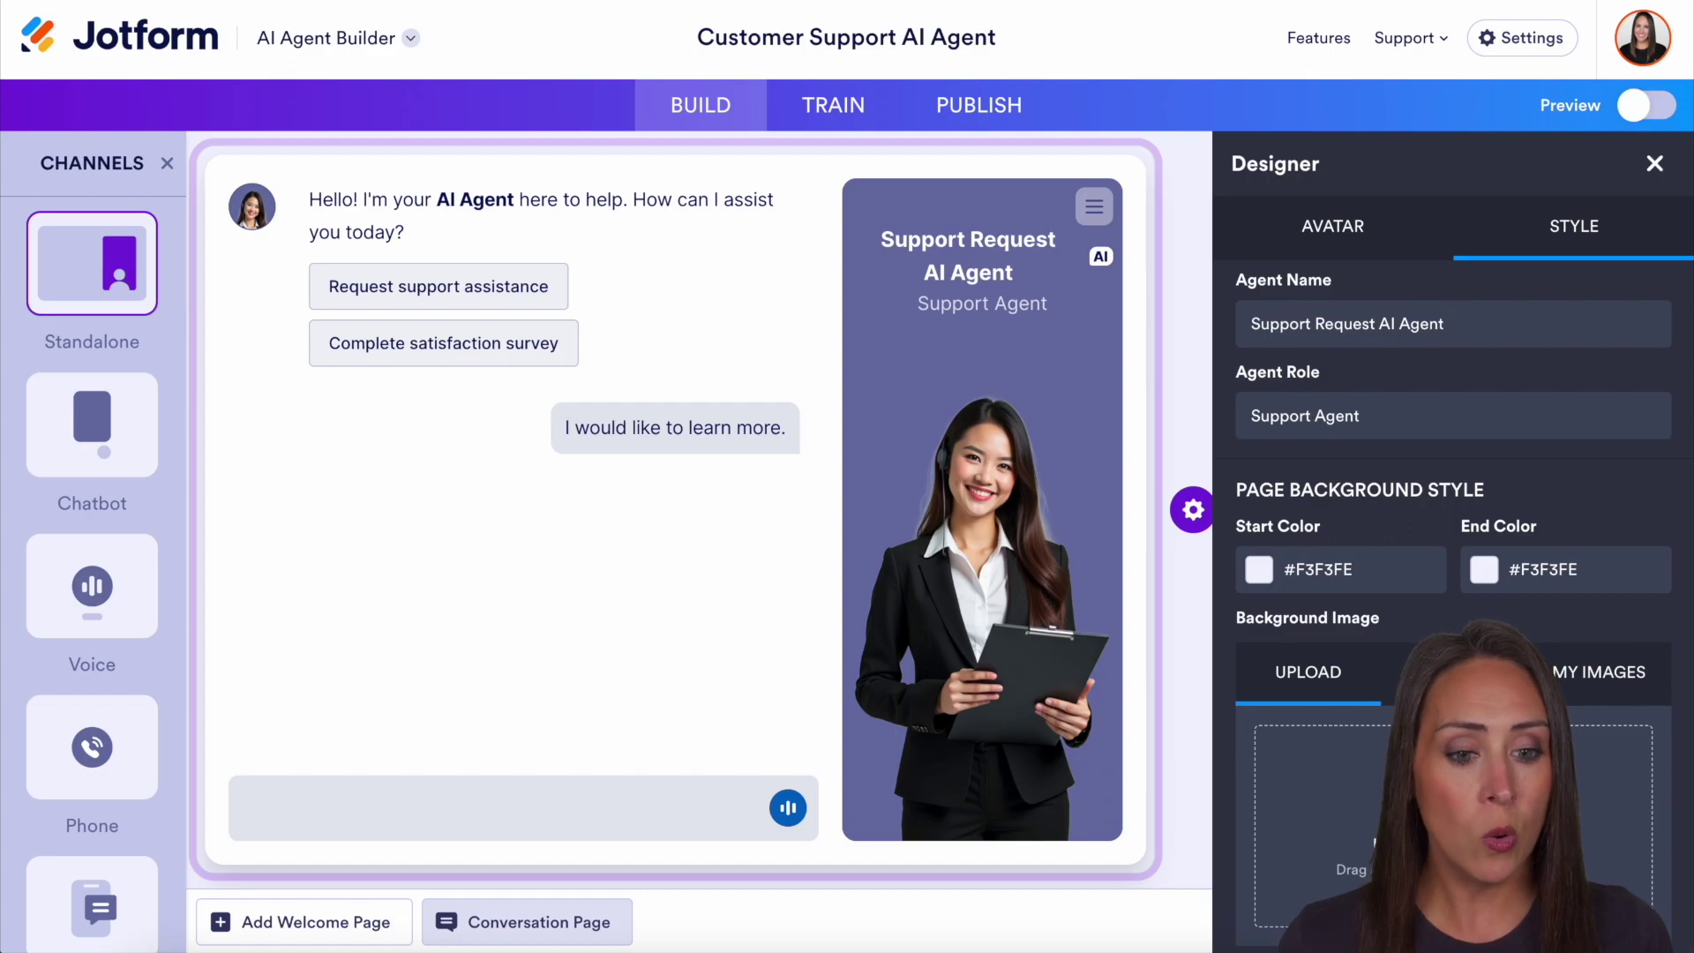
click(1281, 577)
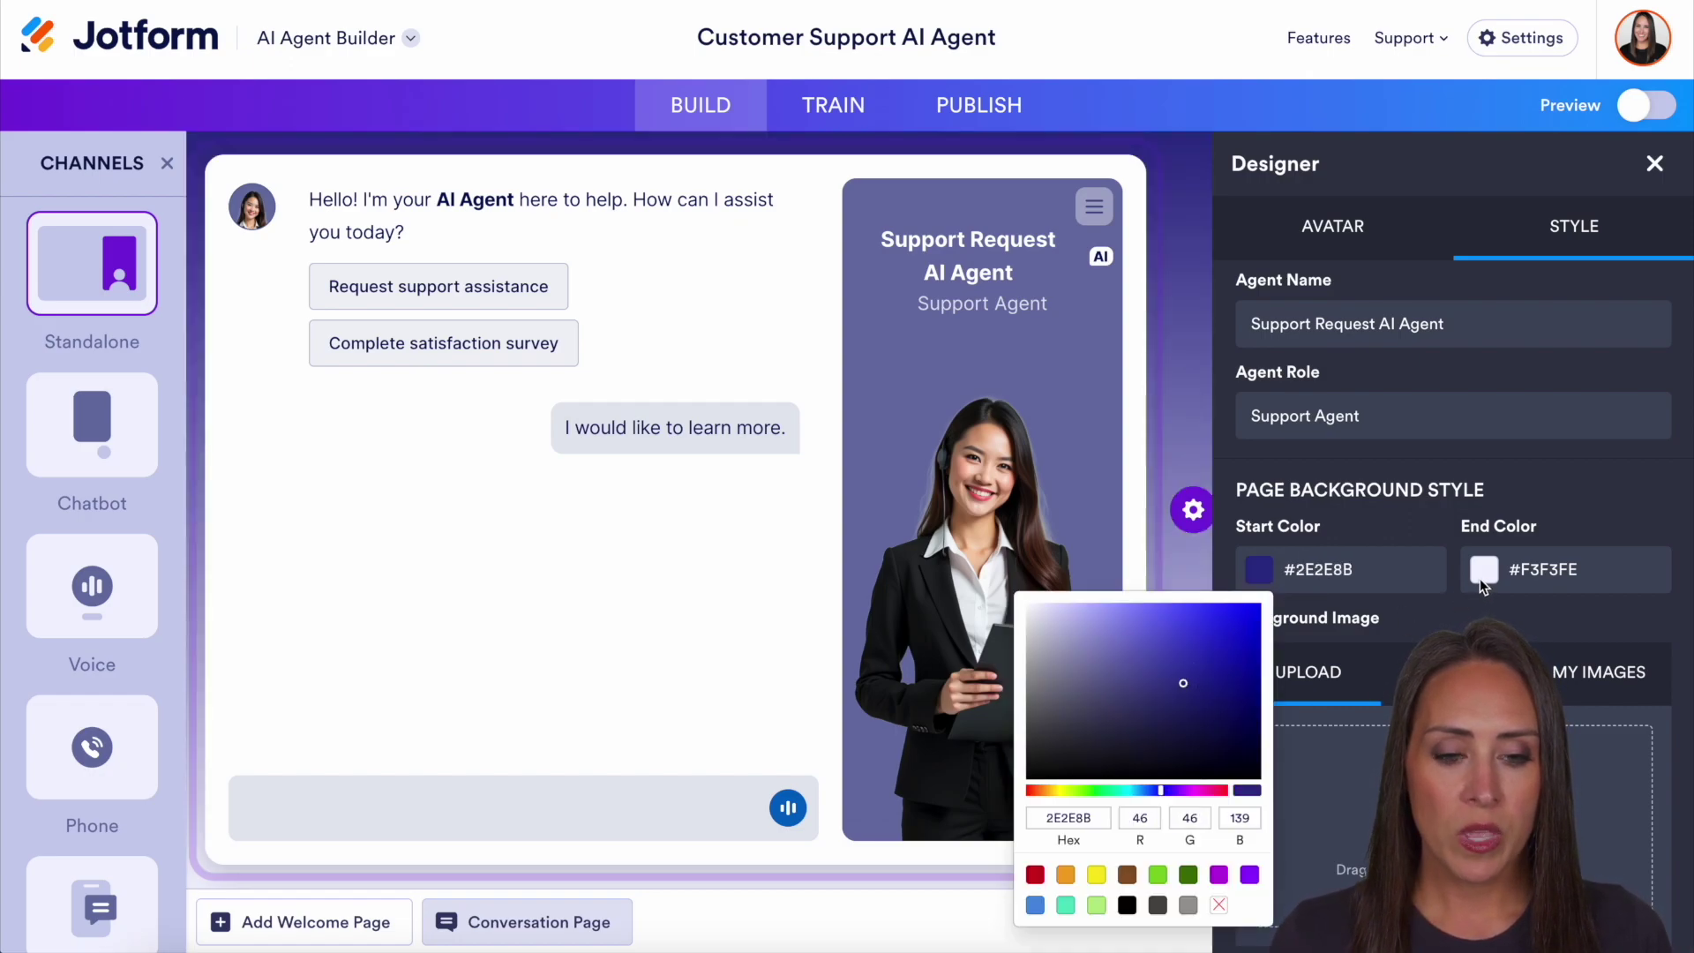
click(1564, 479)
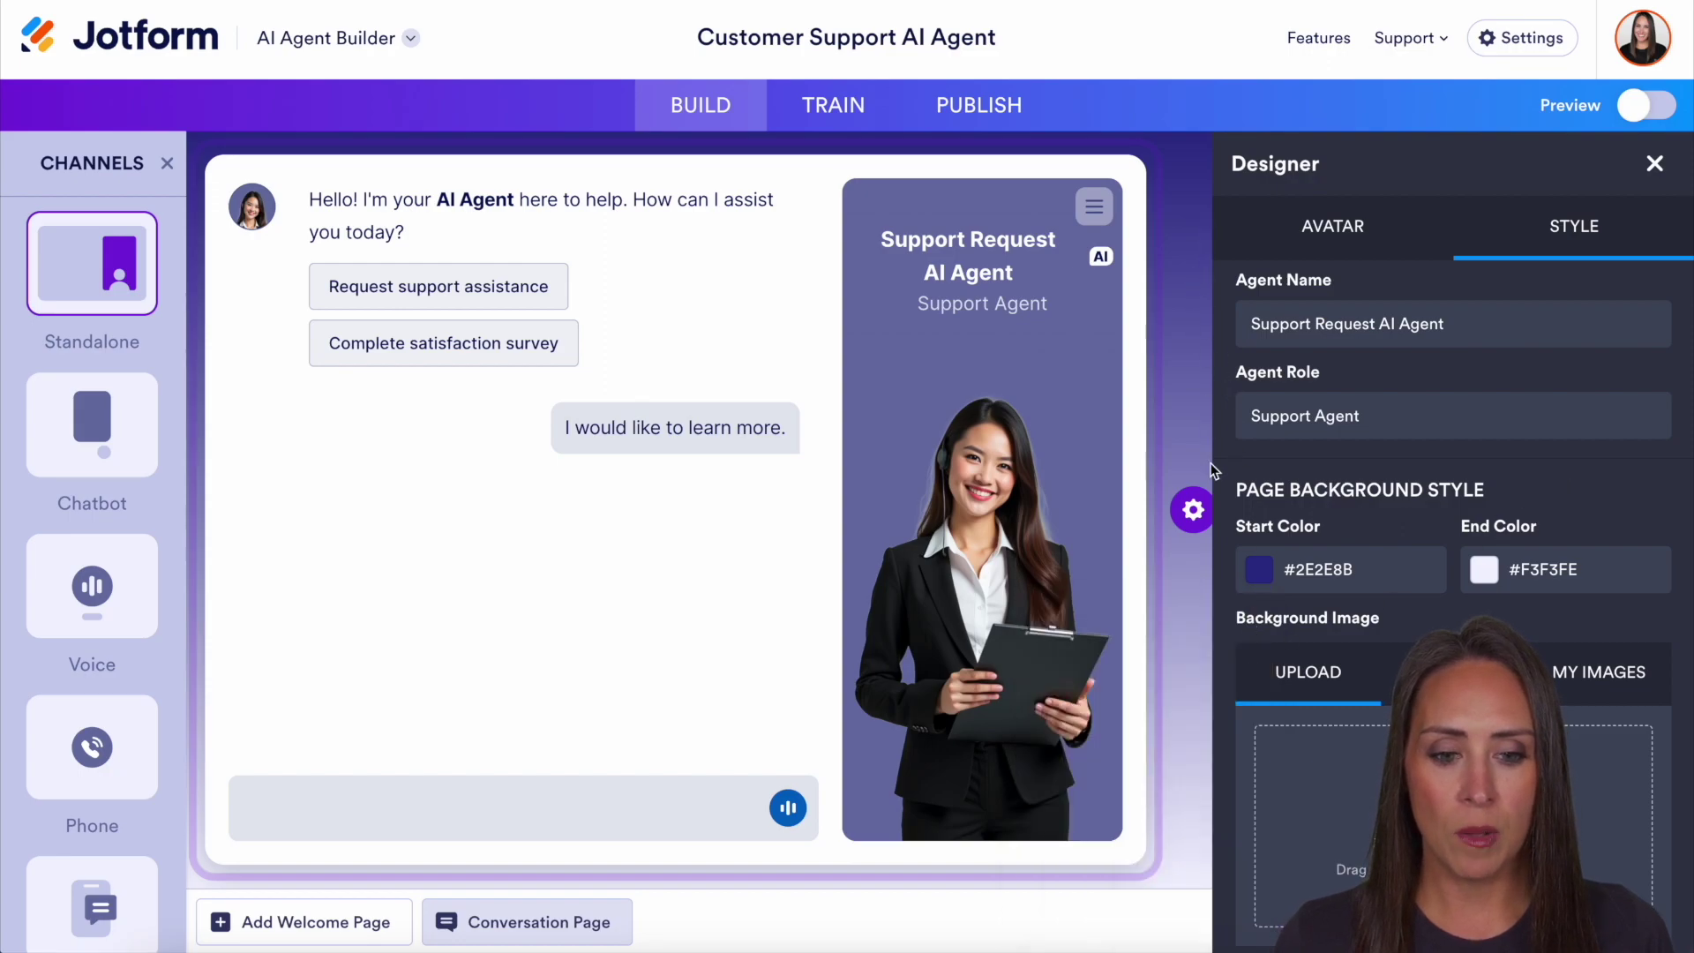
click(1654, 165)
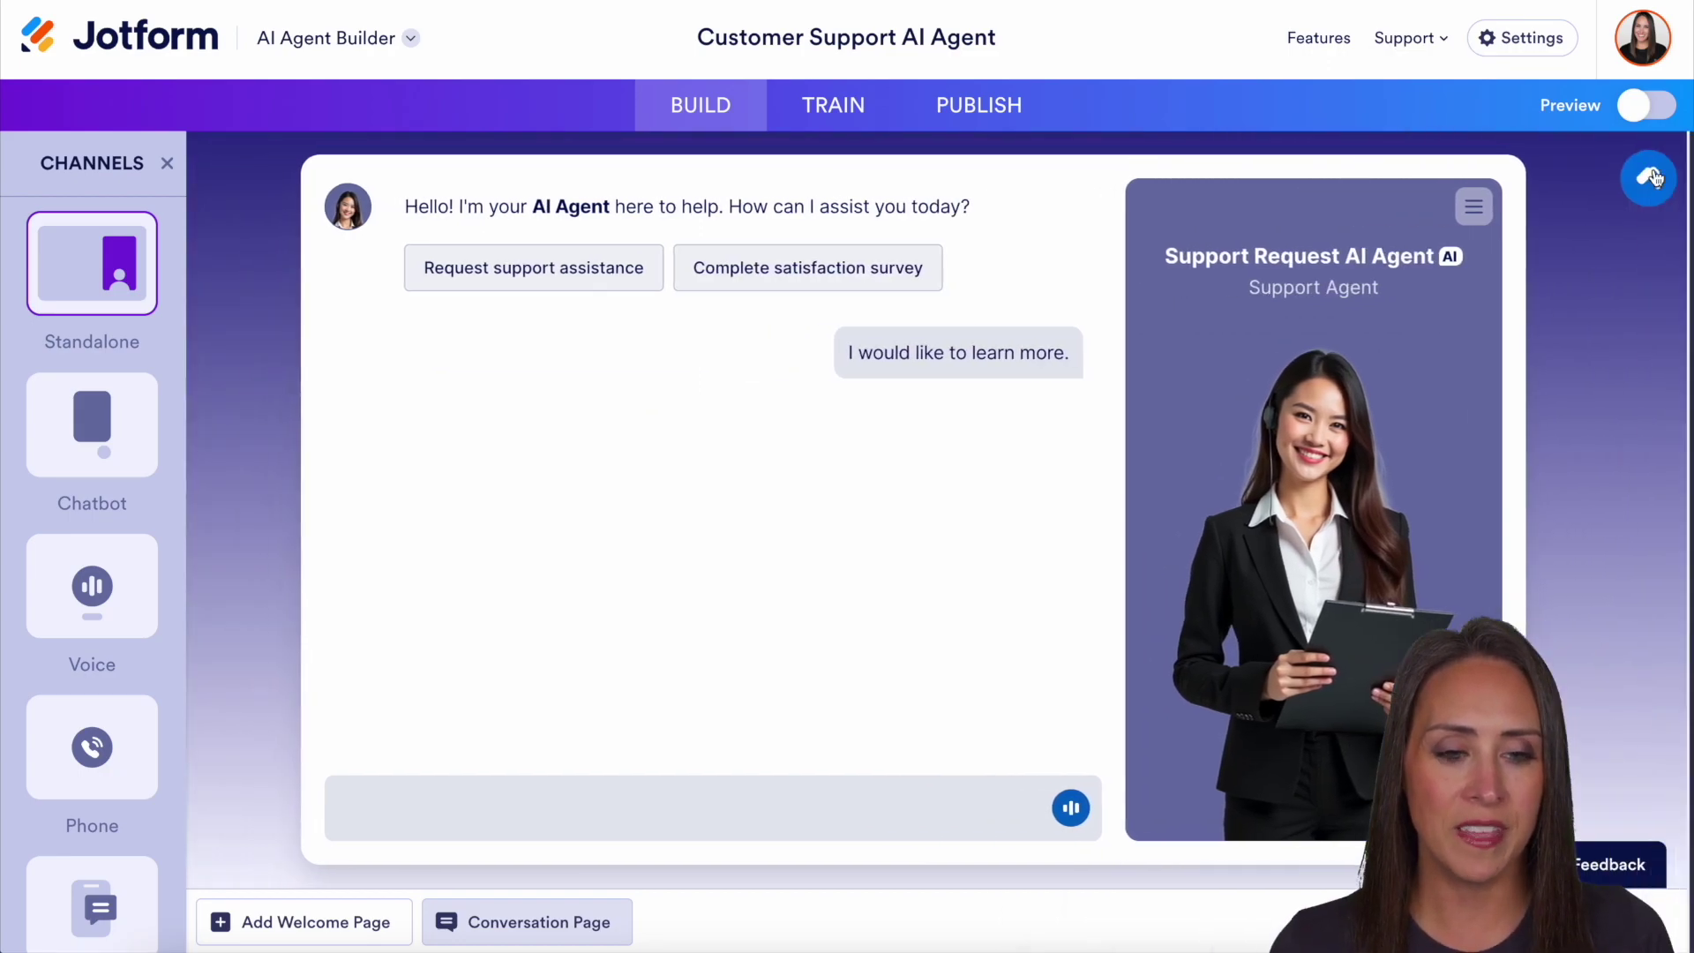
Review the Standalone greeting settings, switching AI Generated Greeting Message off and back on, and inspect the agent's menu options
click(1000, 246)
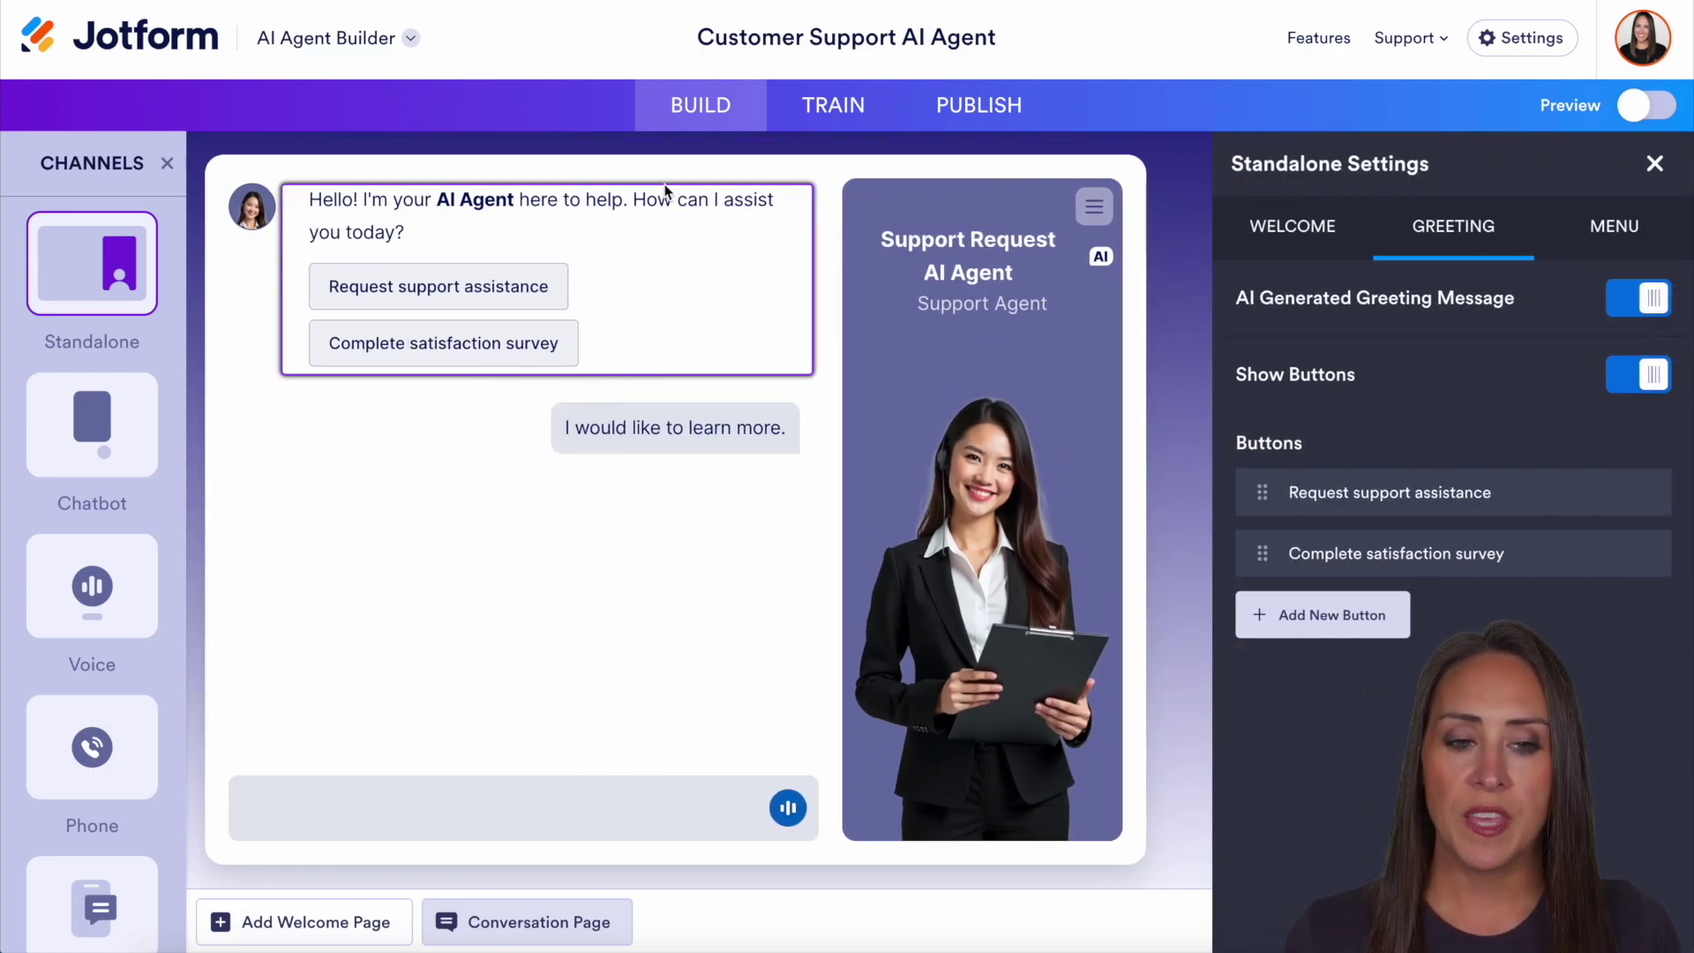
click(1640, 306)
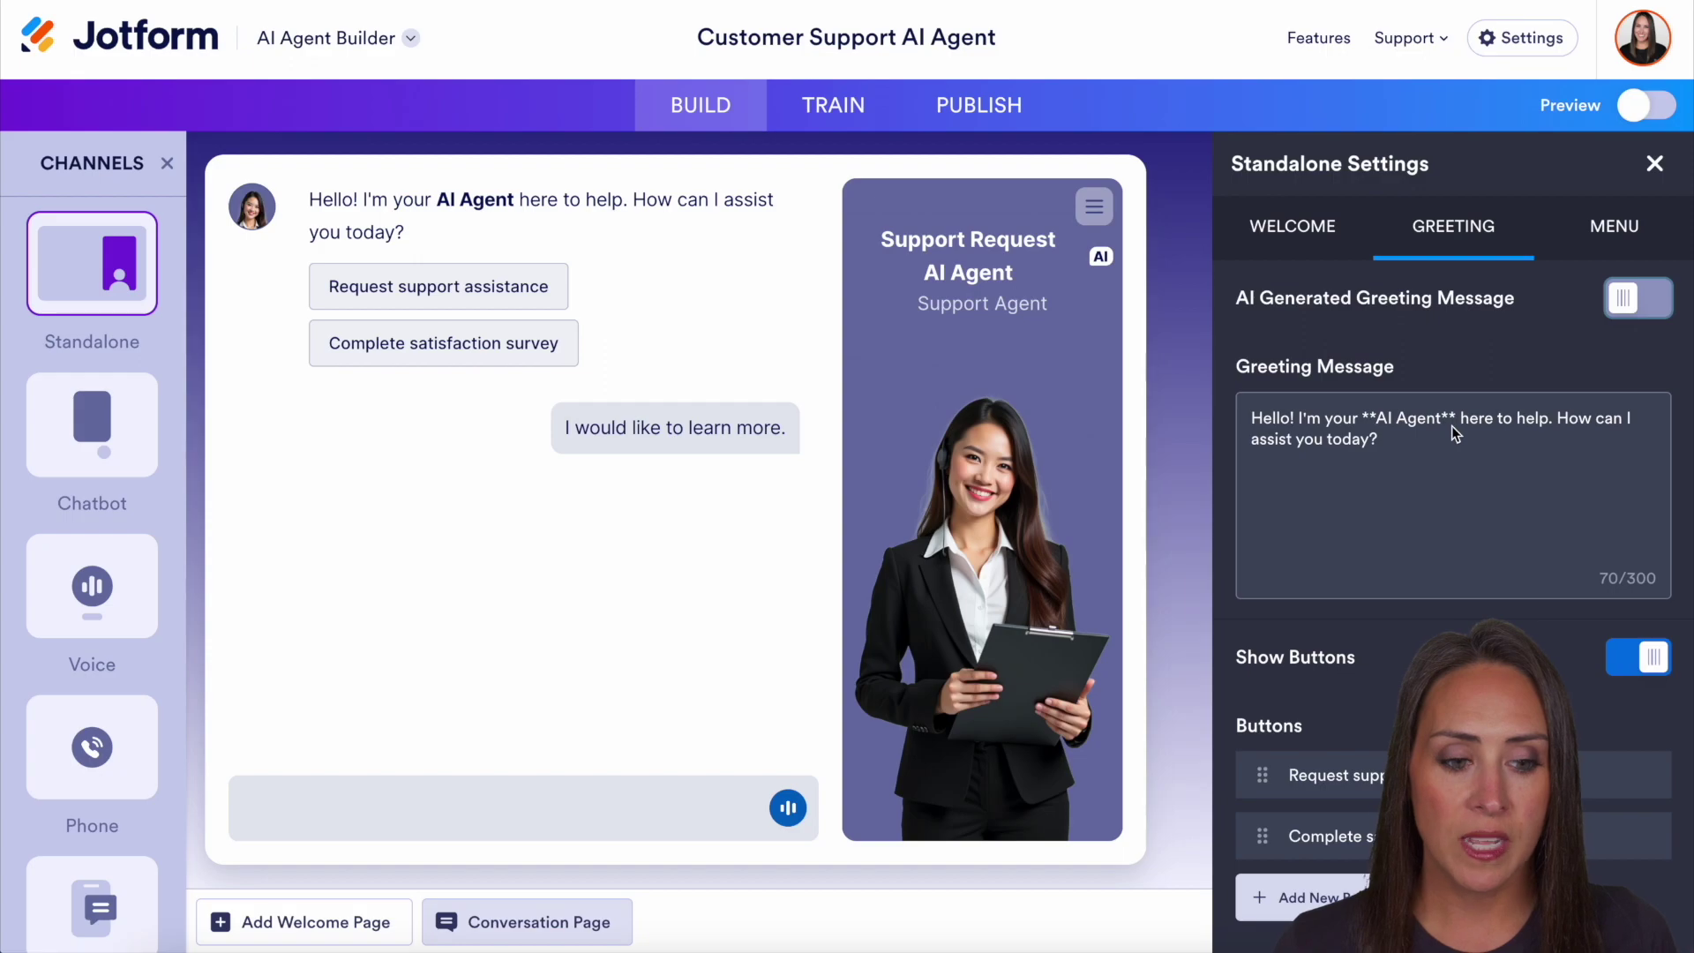
click(1637, 310)
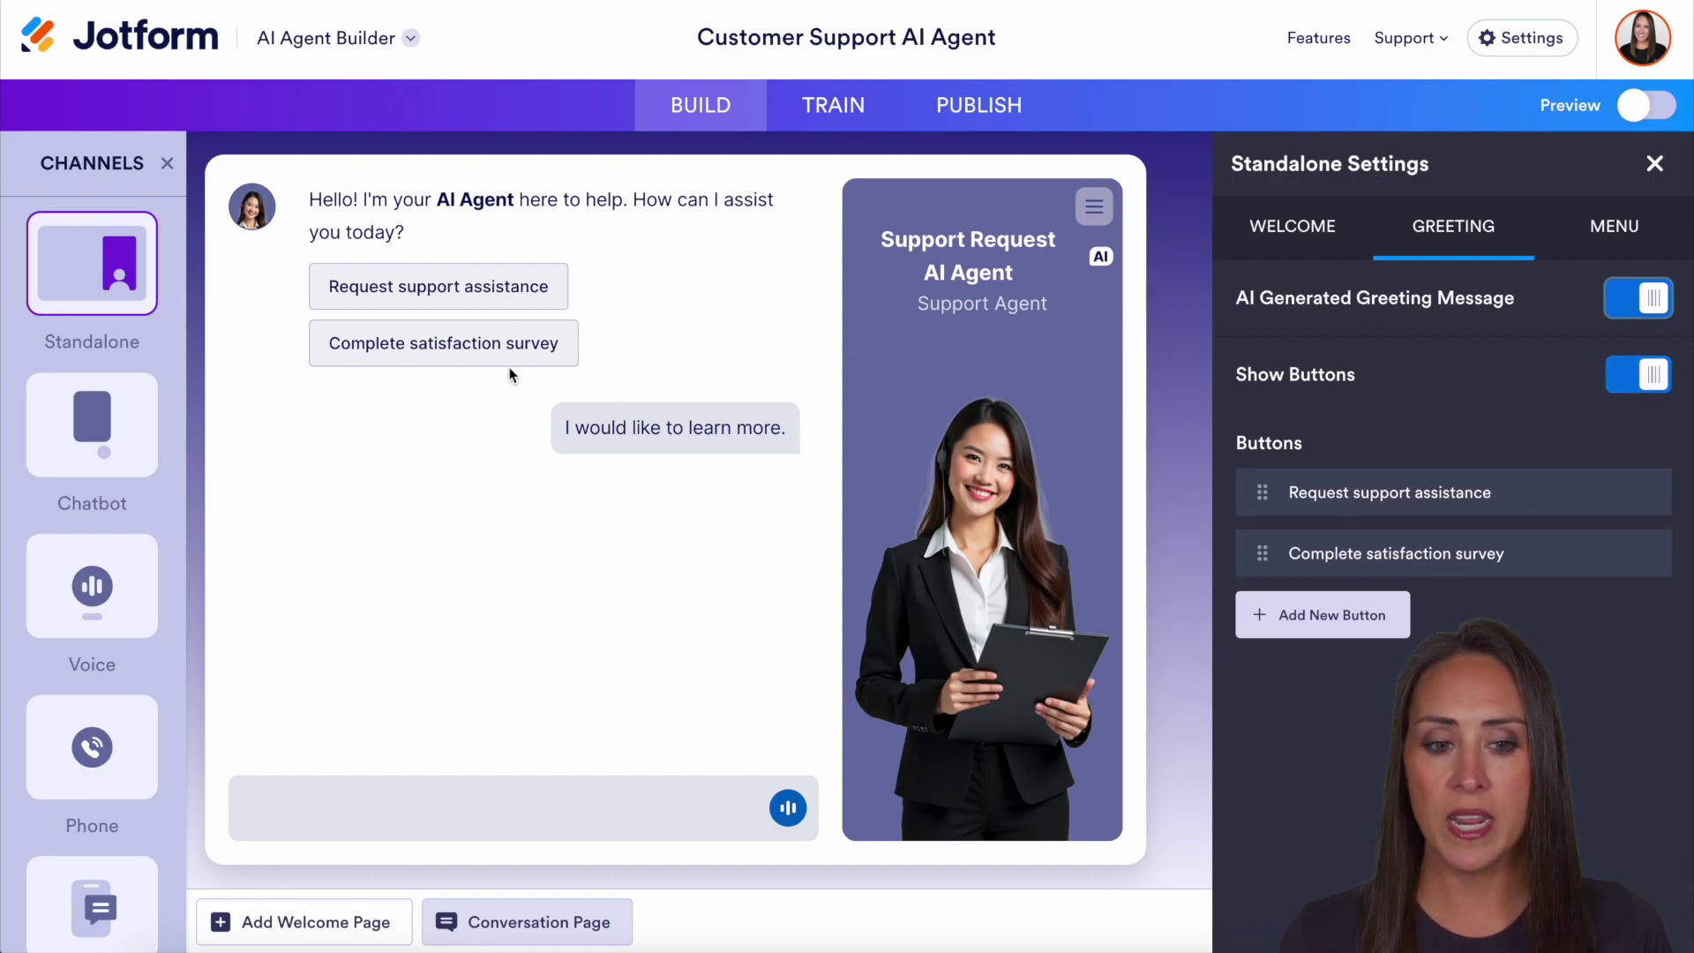
click(1560, 501)
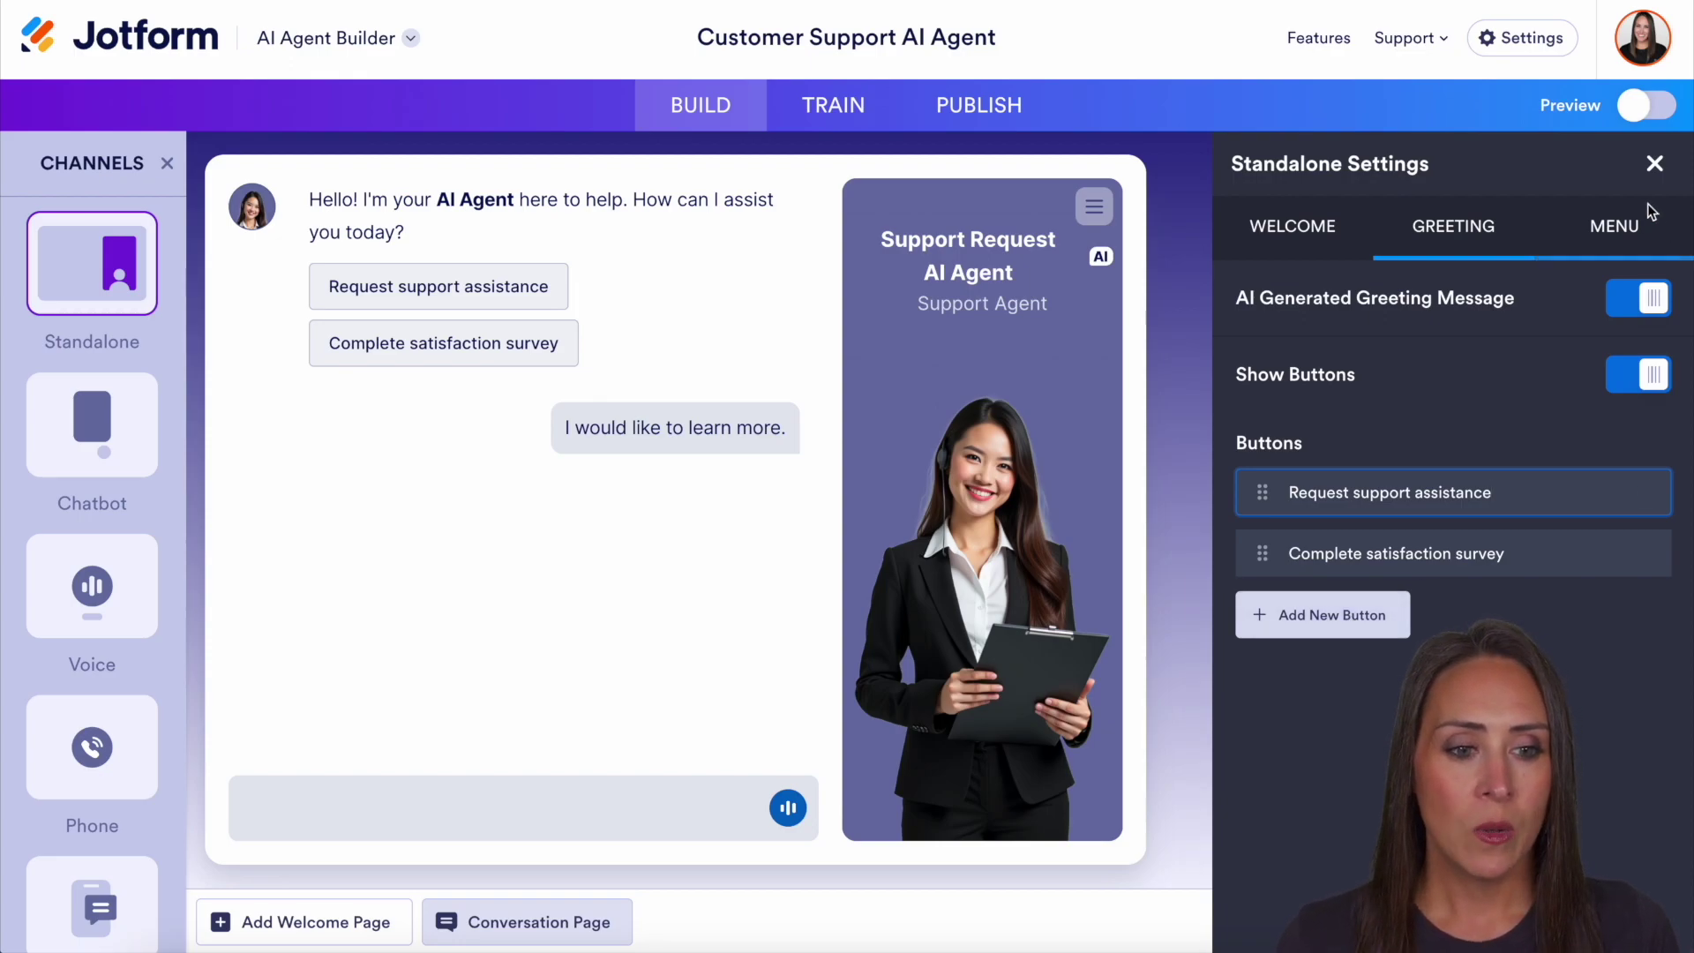
click(1602, 224)
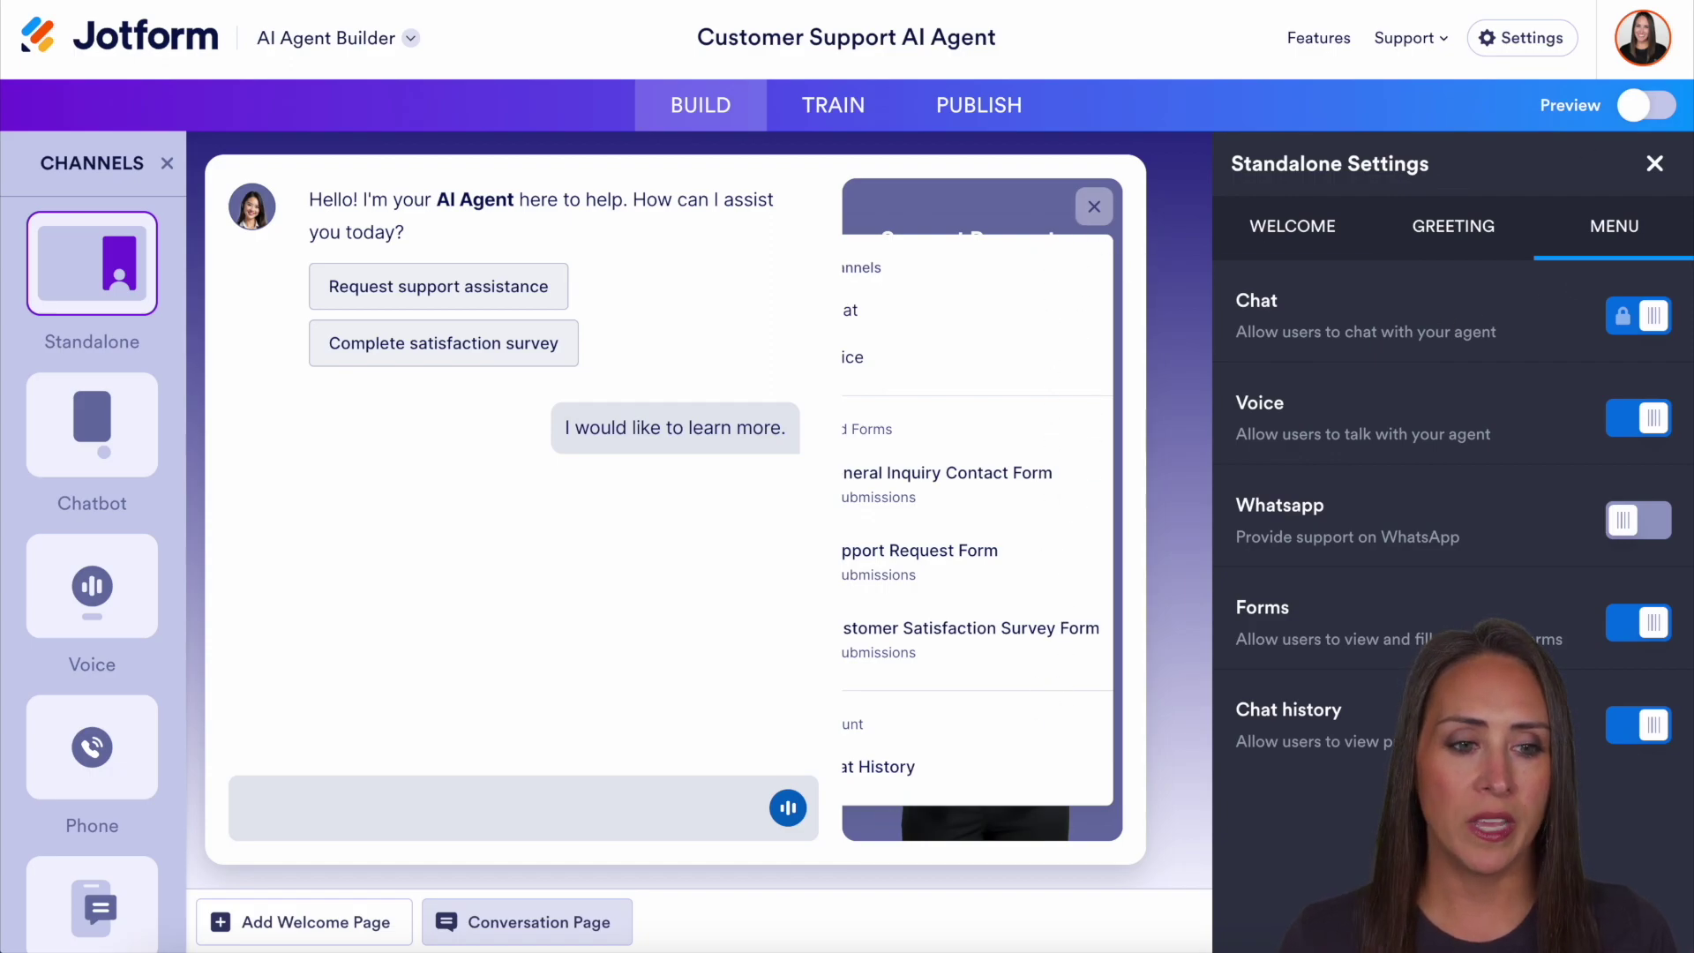
click(1655, 163)
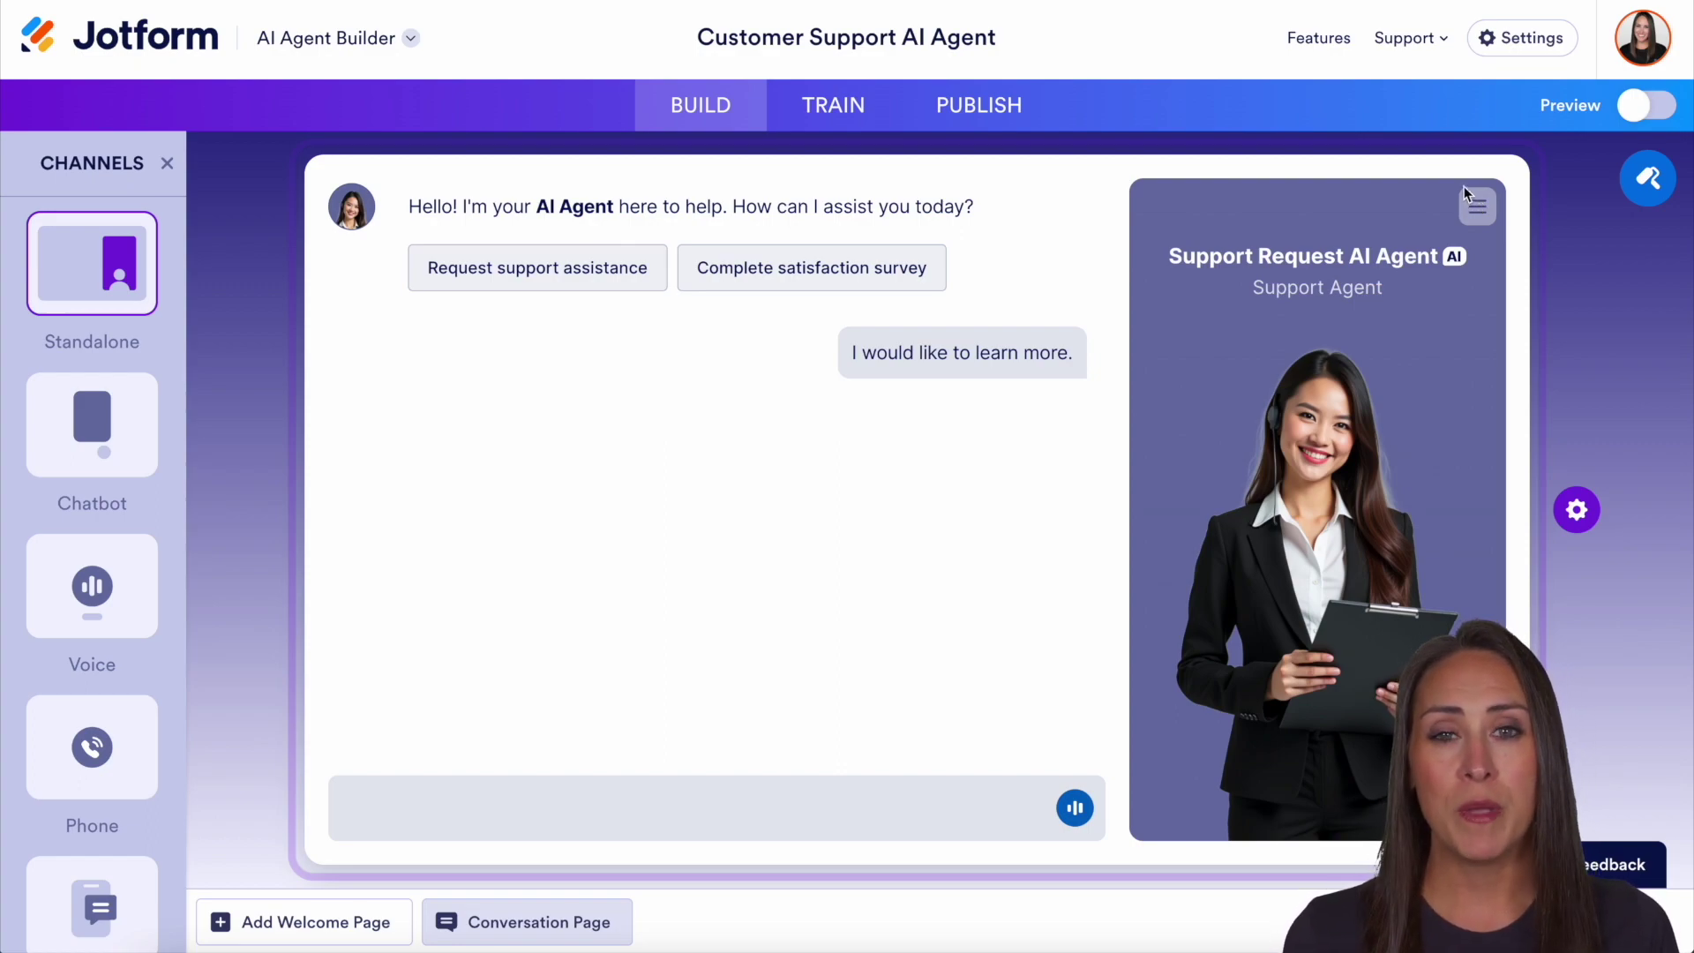
Set the agent role in the AI Persona training settings to the suggested Customer Care Agent
click(822, 106)
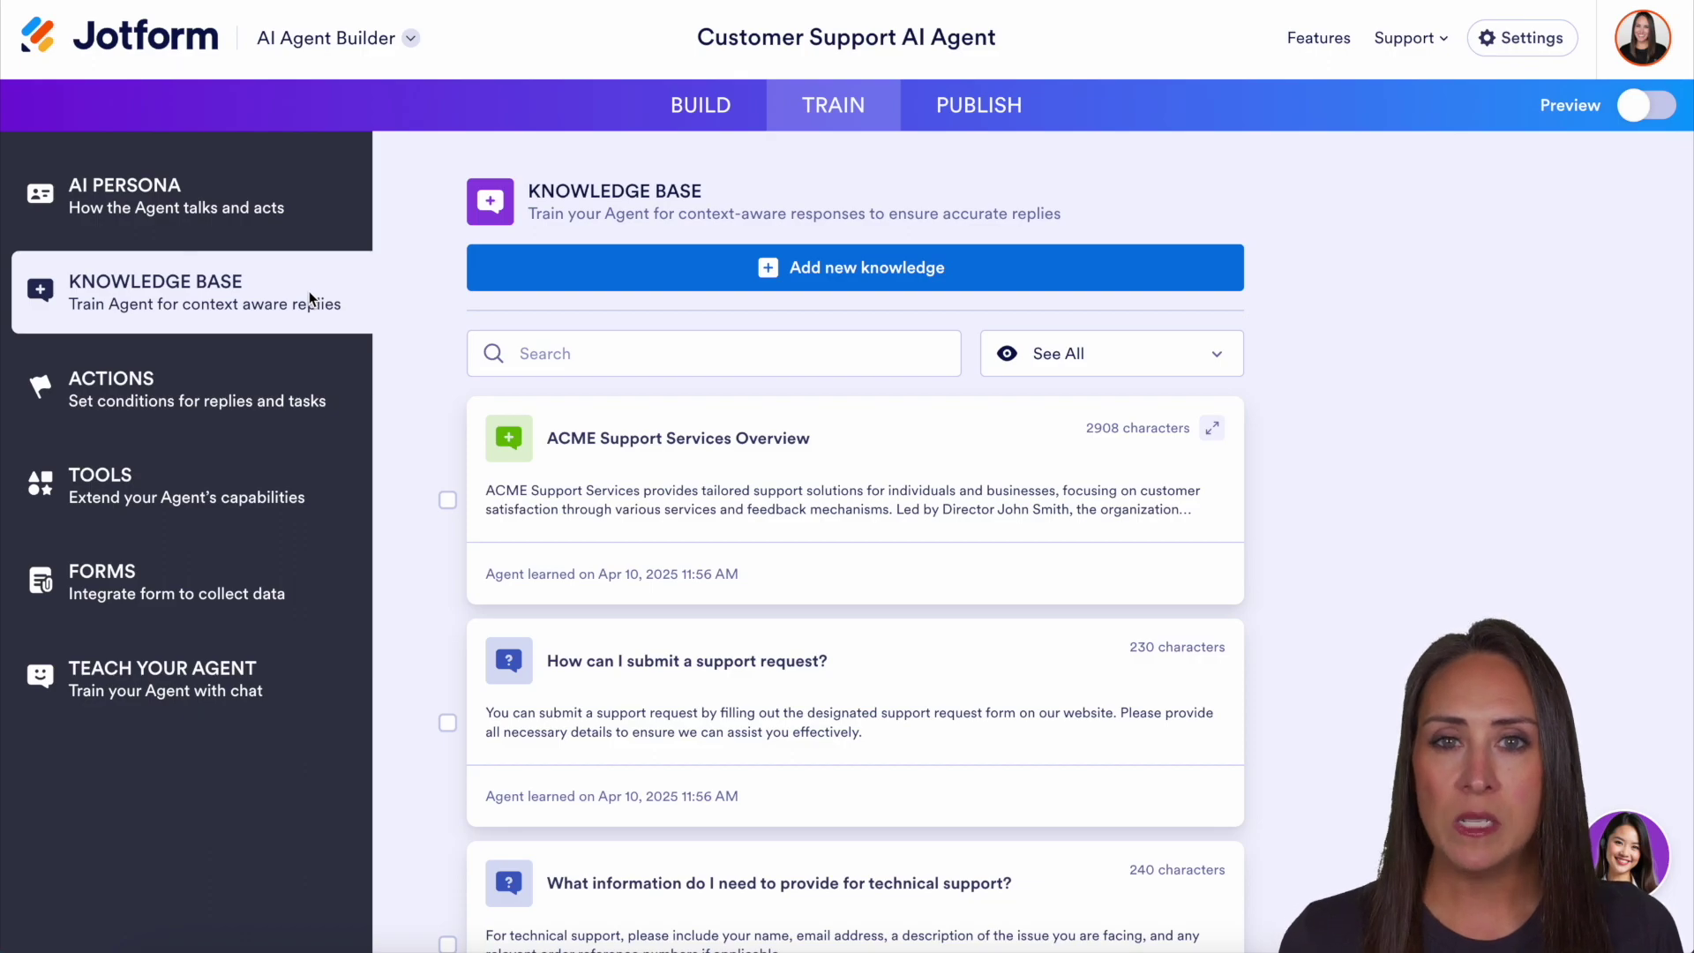
click(221, 221)
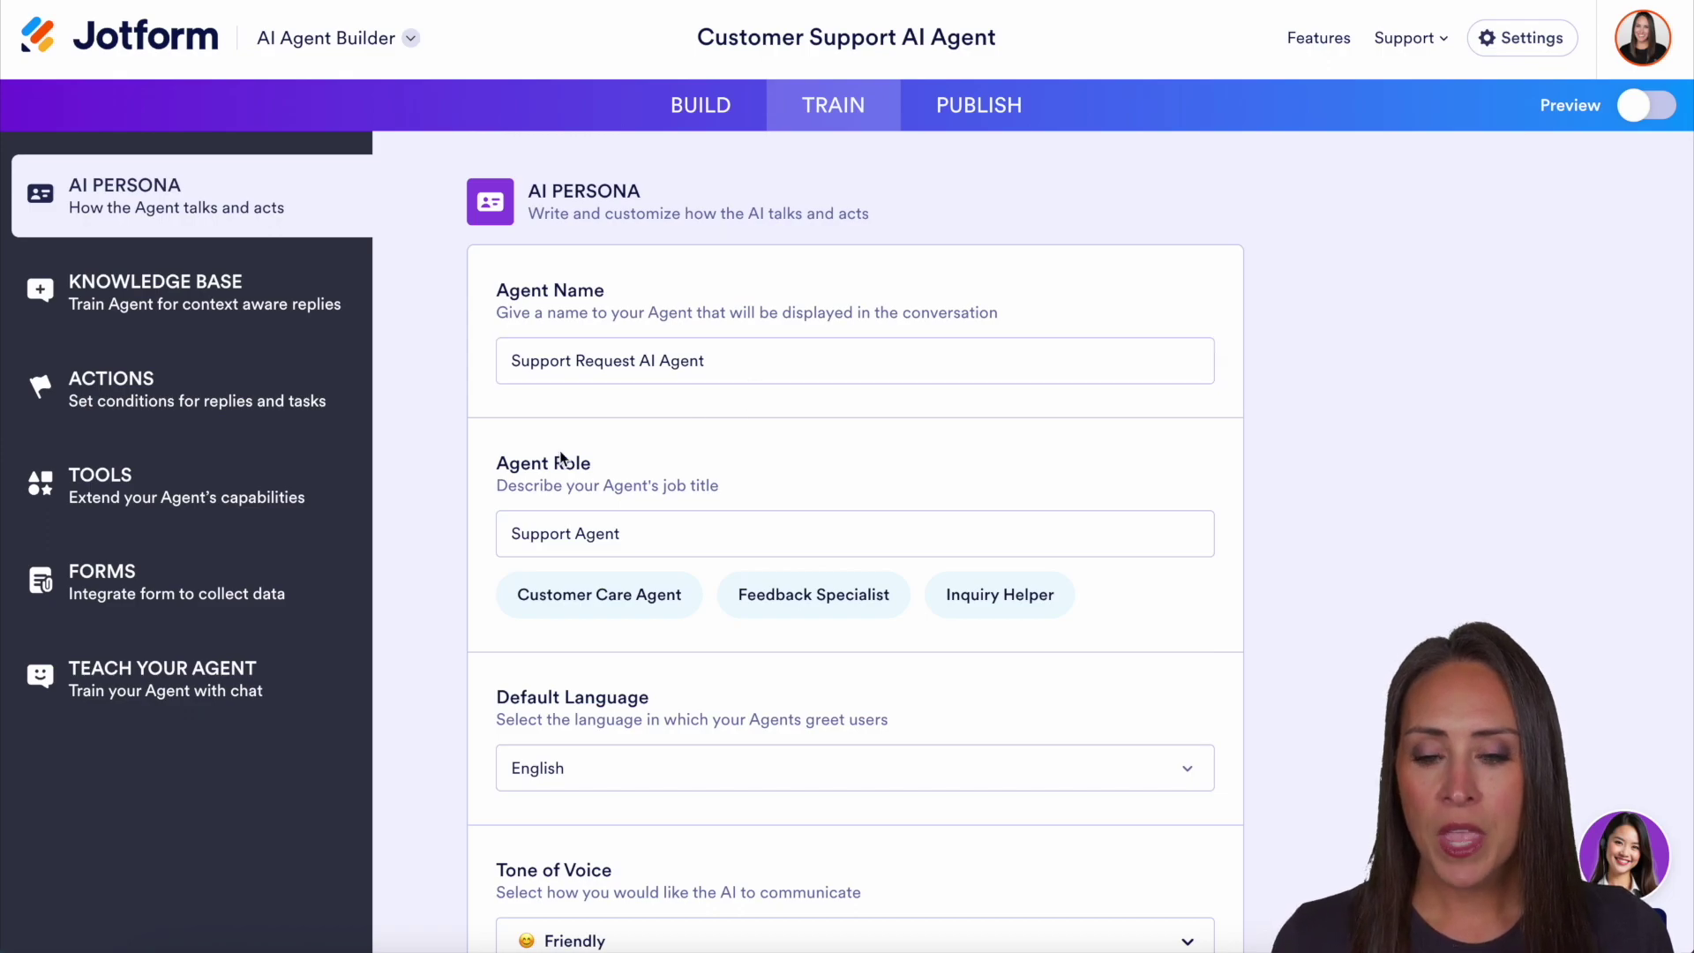
scroll(1141, 558, down, 1)
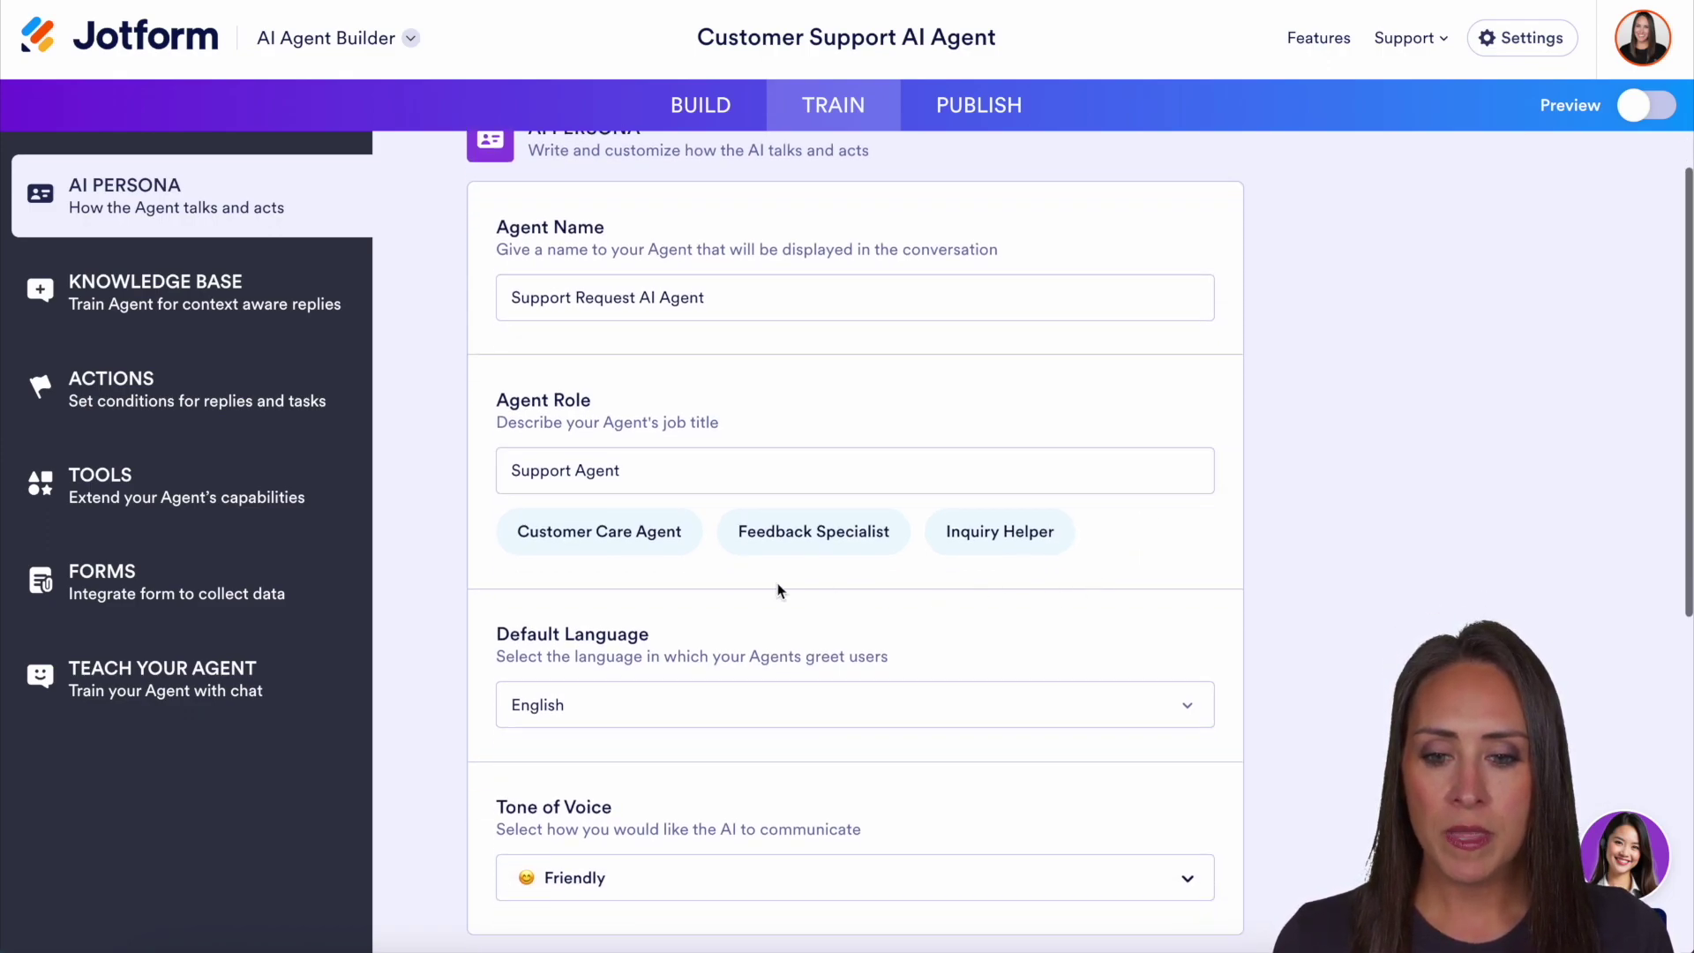
click(573, 541)
Examine the default language and tone of voice choices in the AI Persona settings, leaving both selections as they are
scroll(1200, 565, down, 3)
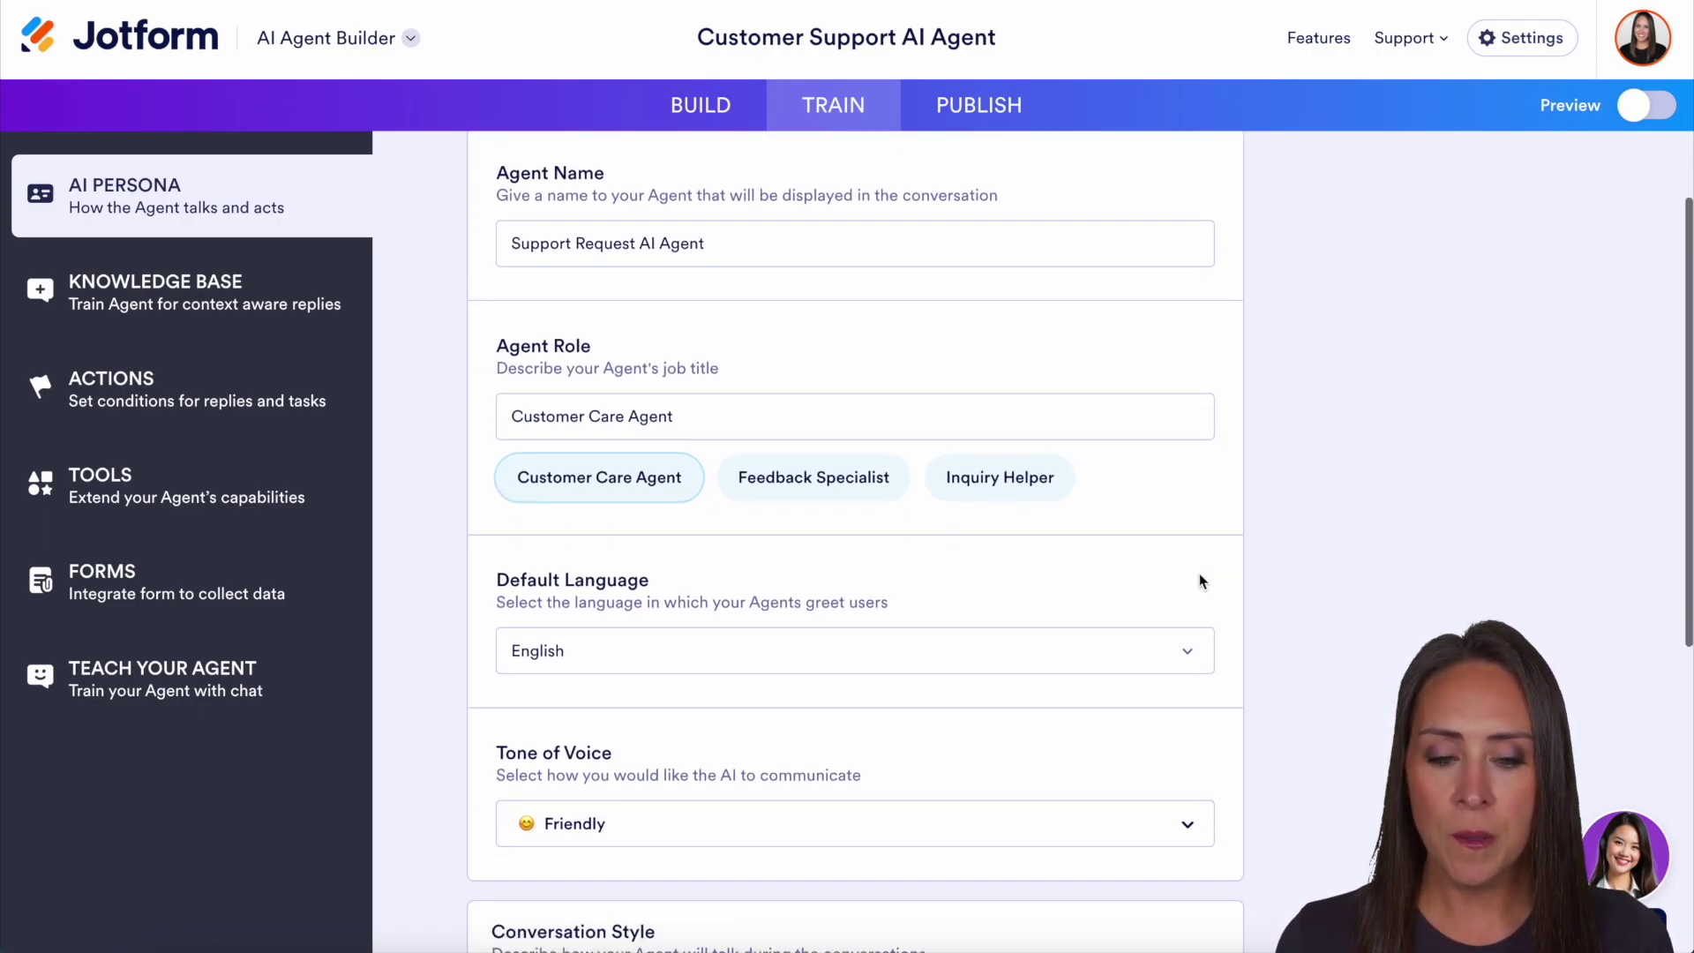
click(1194, 505)
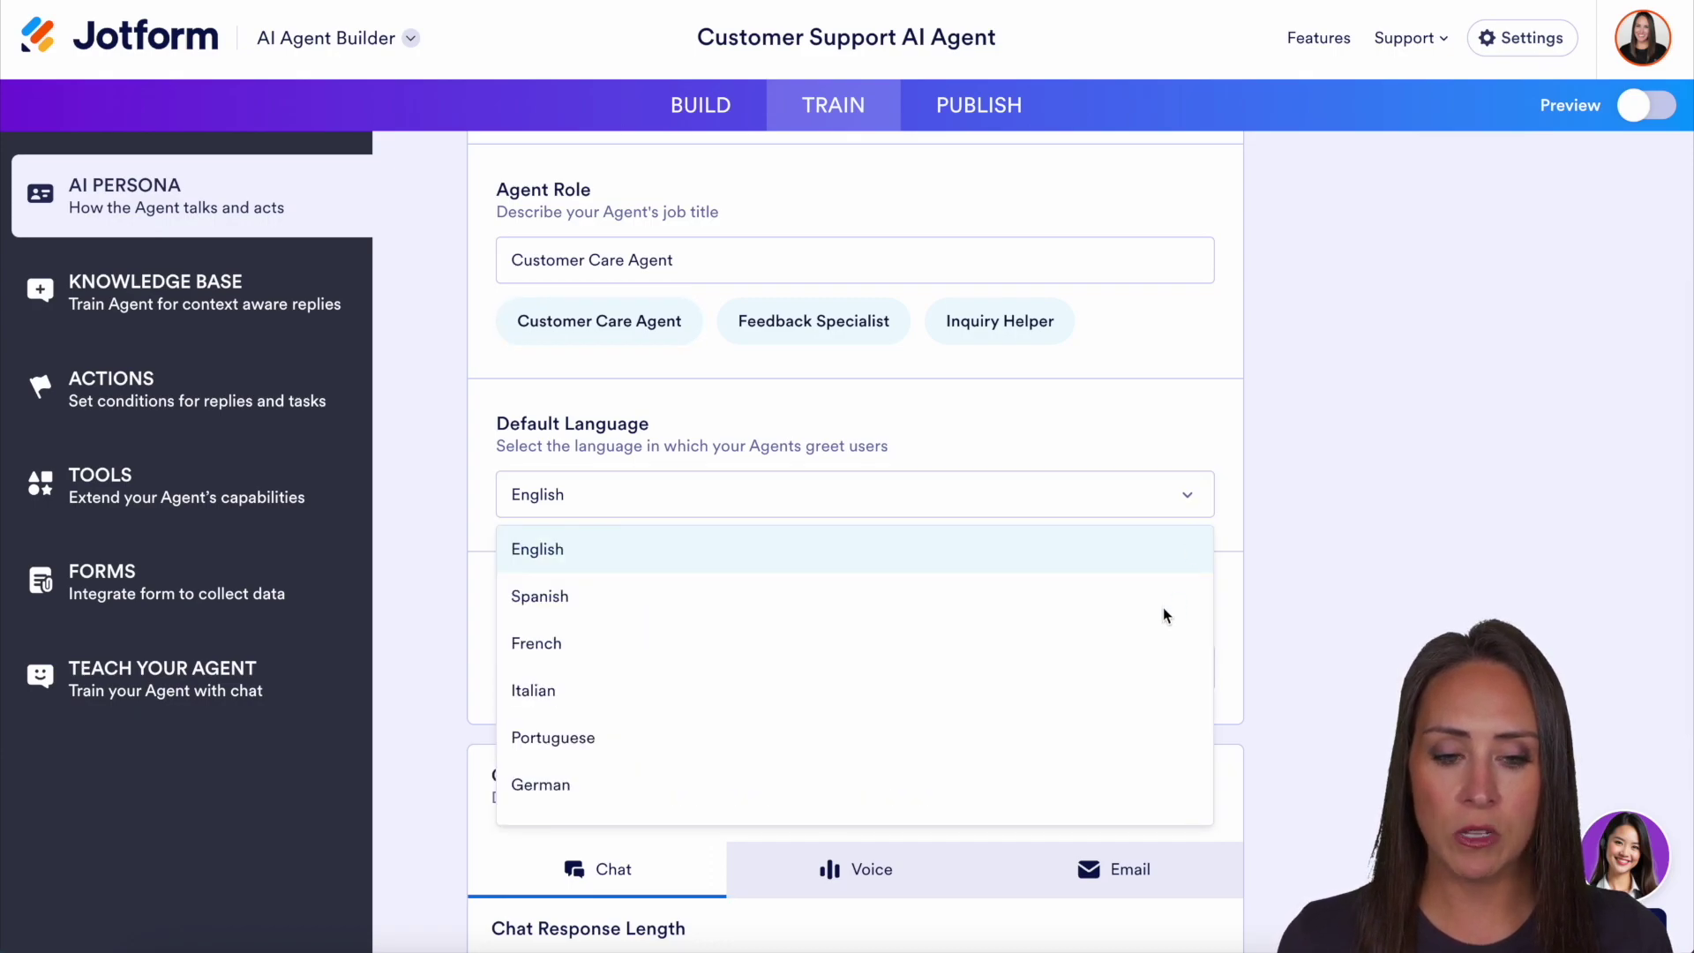
scroll(1161, 605, down, 6)
scroll(1231, 519, down, 2)
scroll(1232, 518, down, 4)
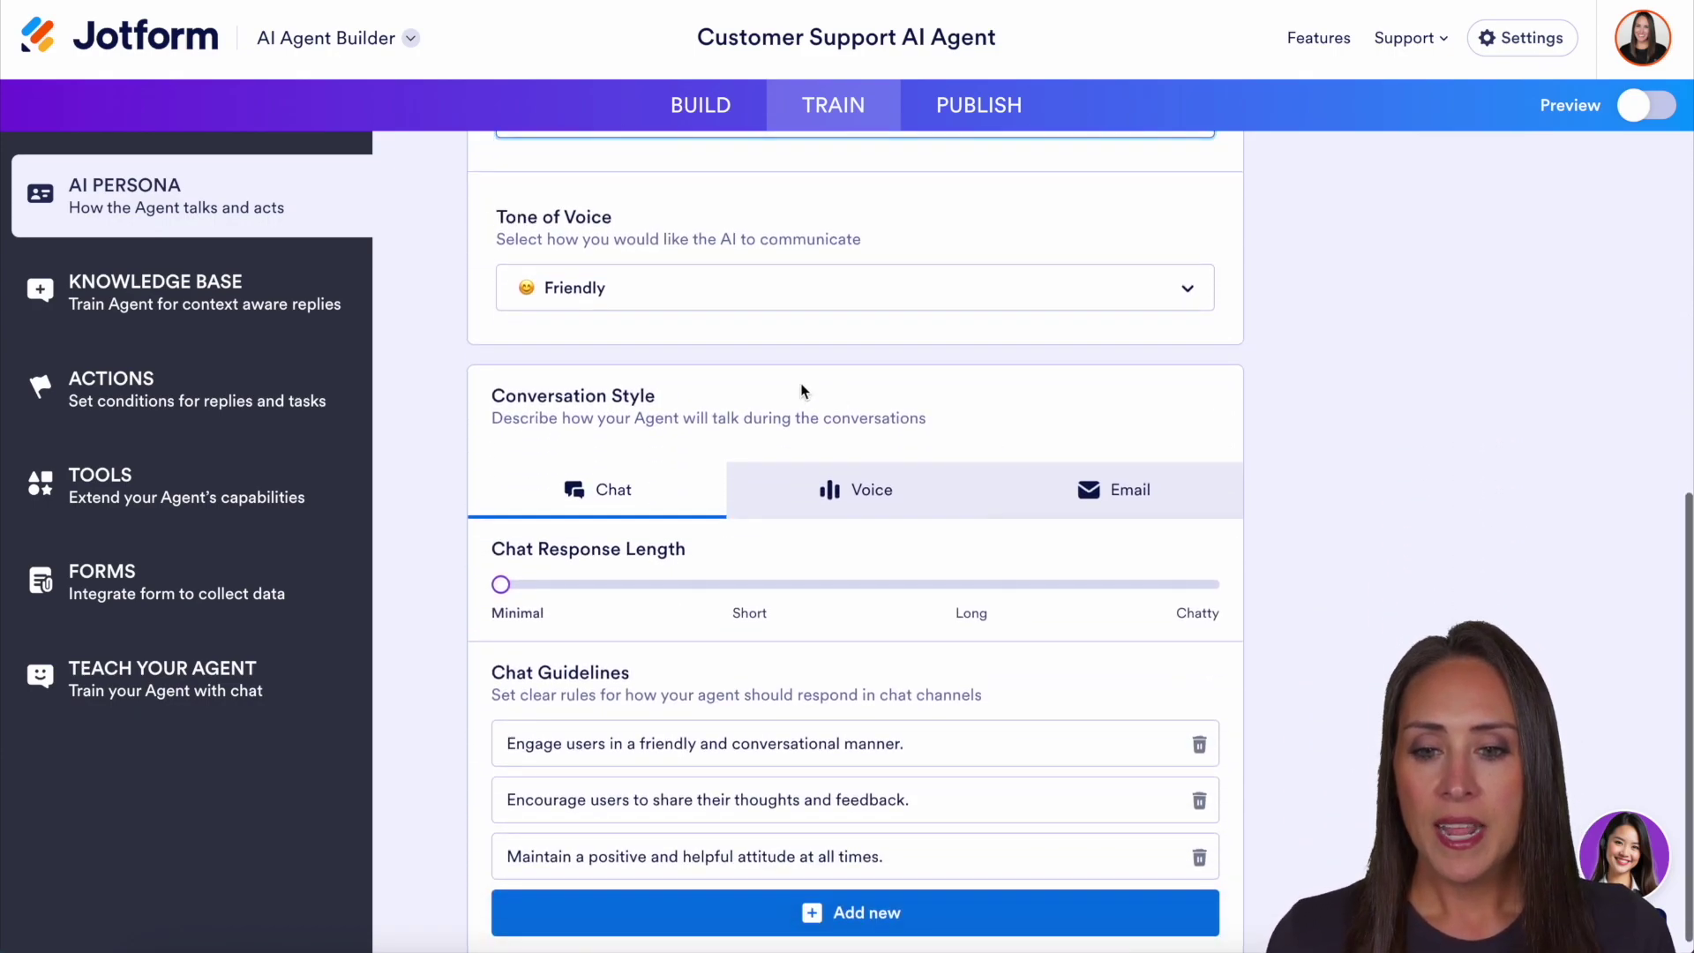
click(1143, 298)
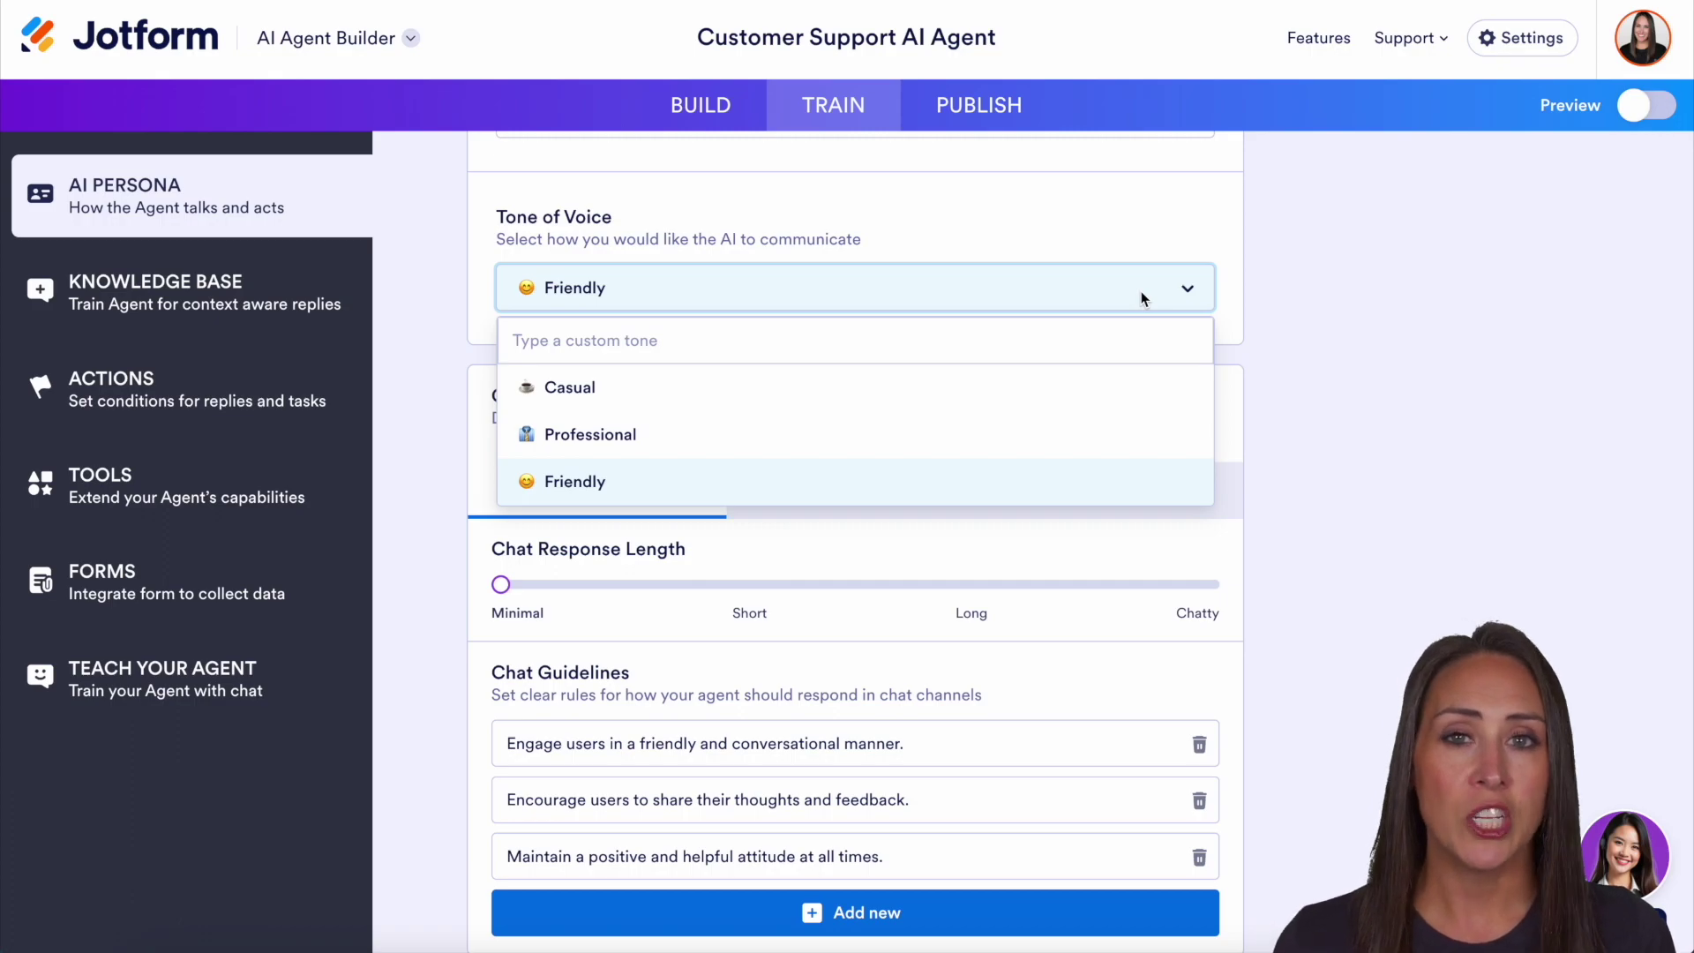
click(1397, 454)
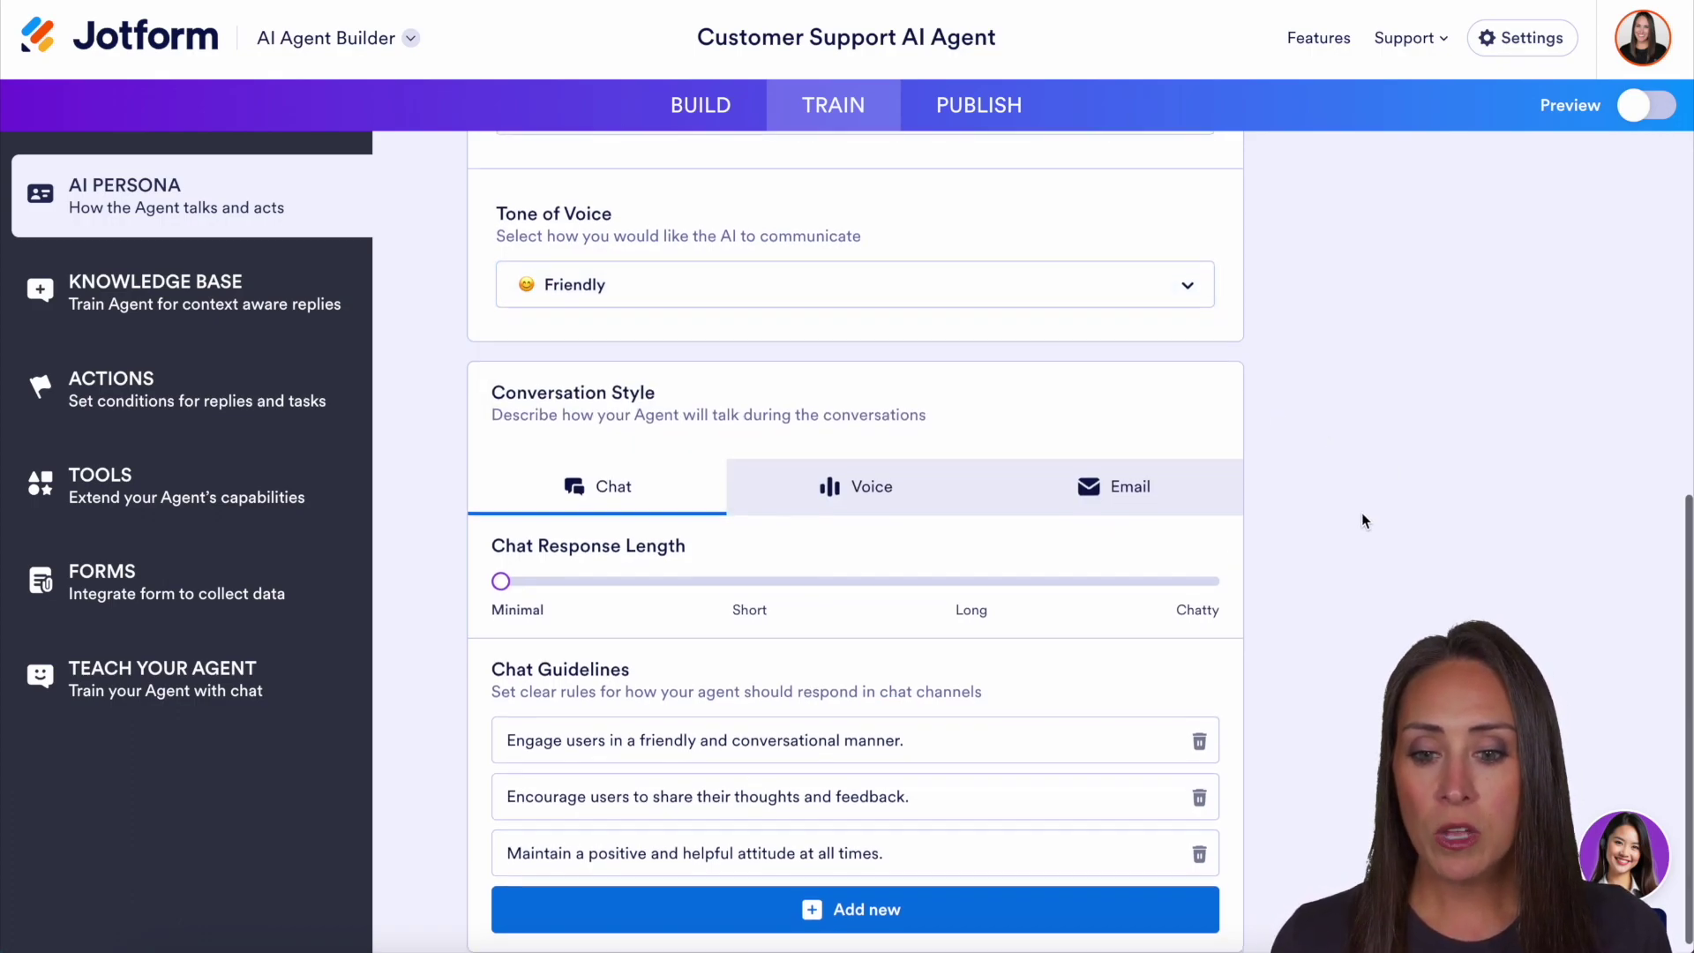
Set the chat response length to Long and add a blank entry to the chat guidelines
scroll(1361, 518, down, 1)
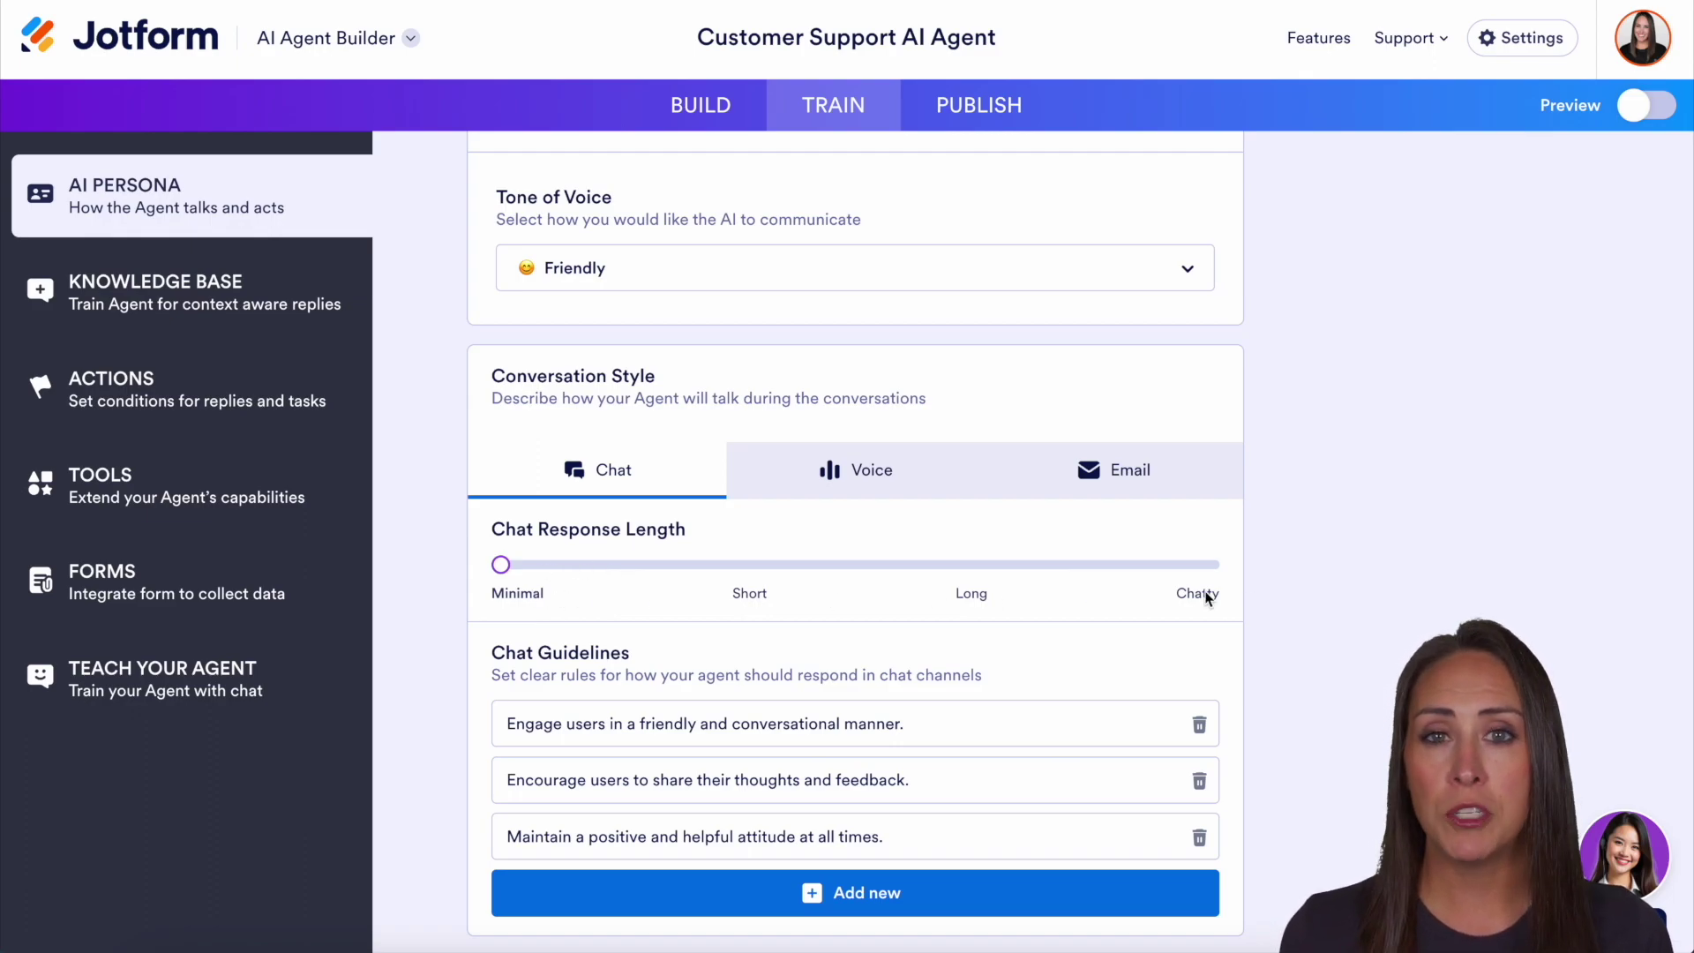
click(935, 565)
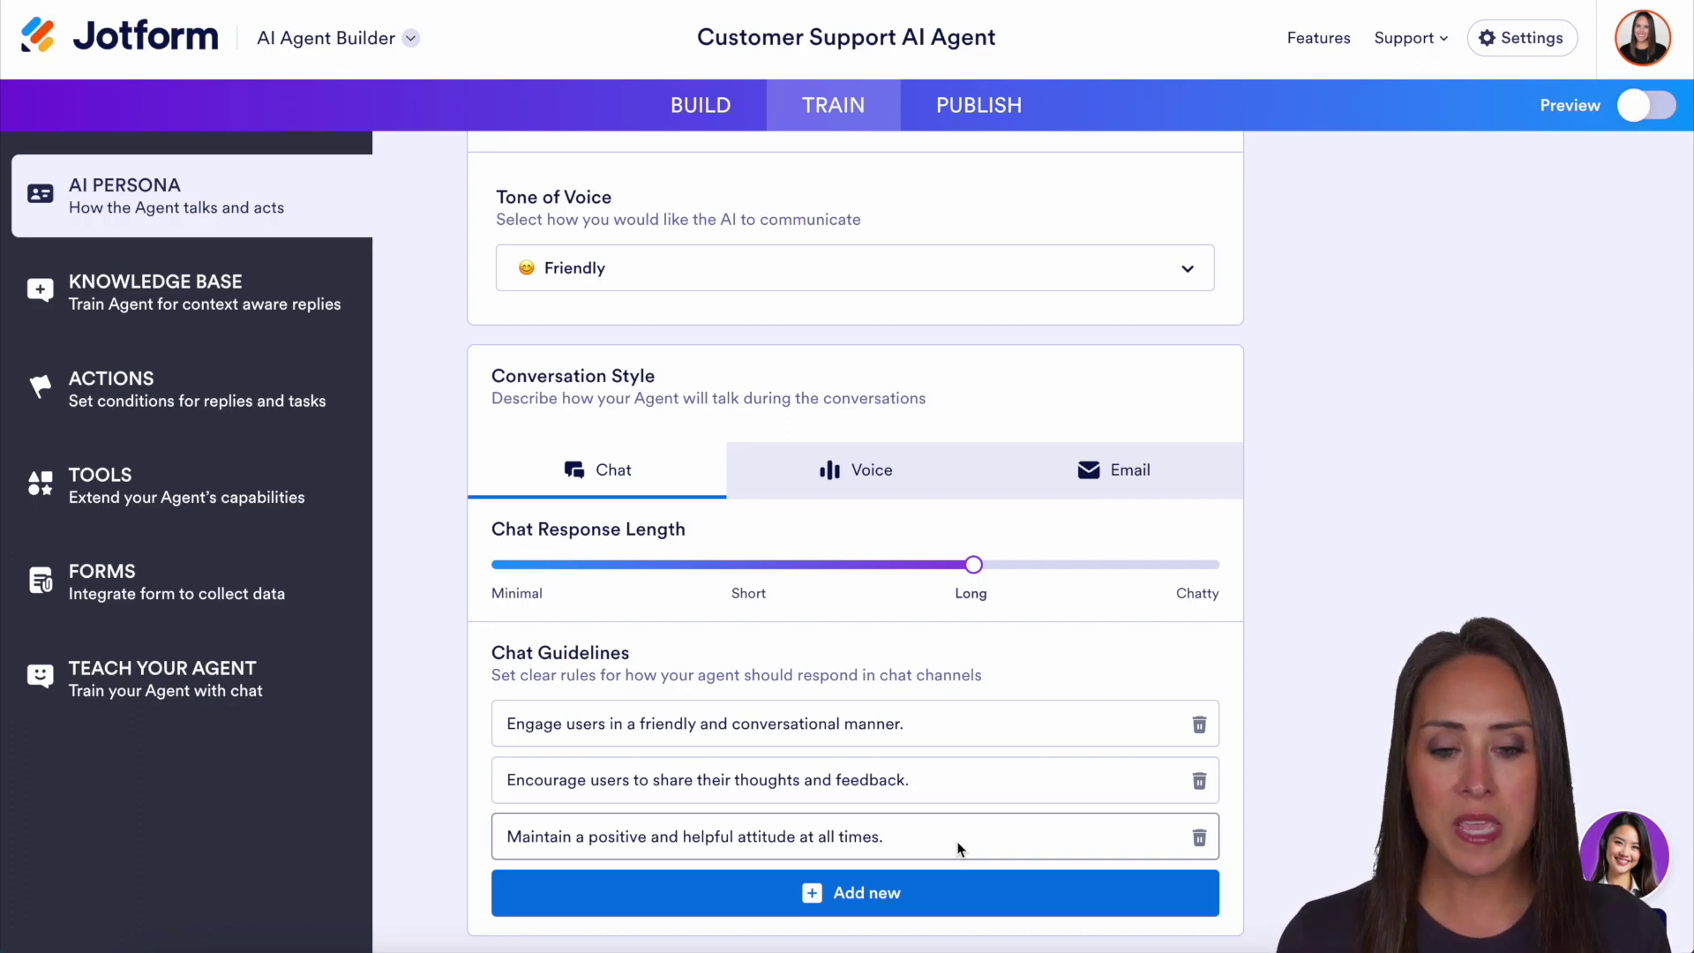
click(905, 910)
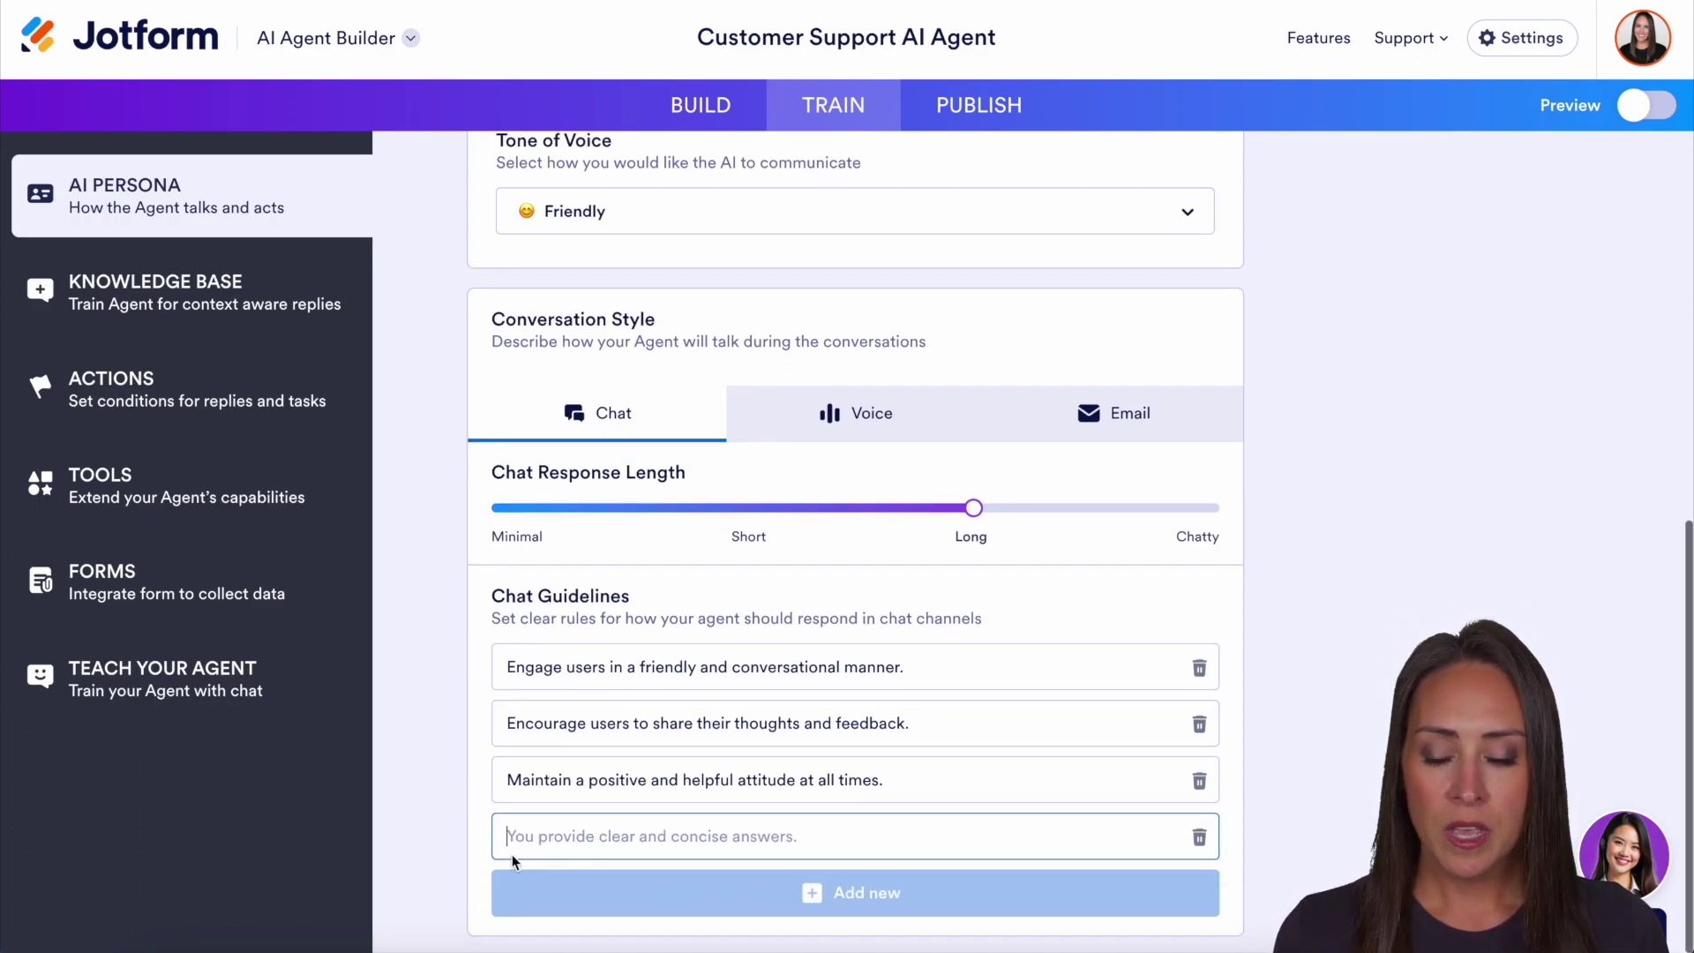
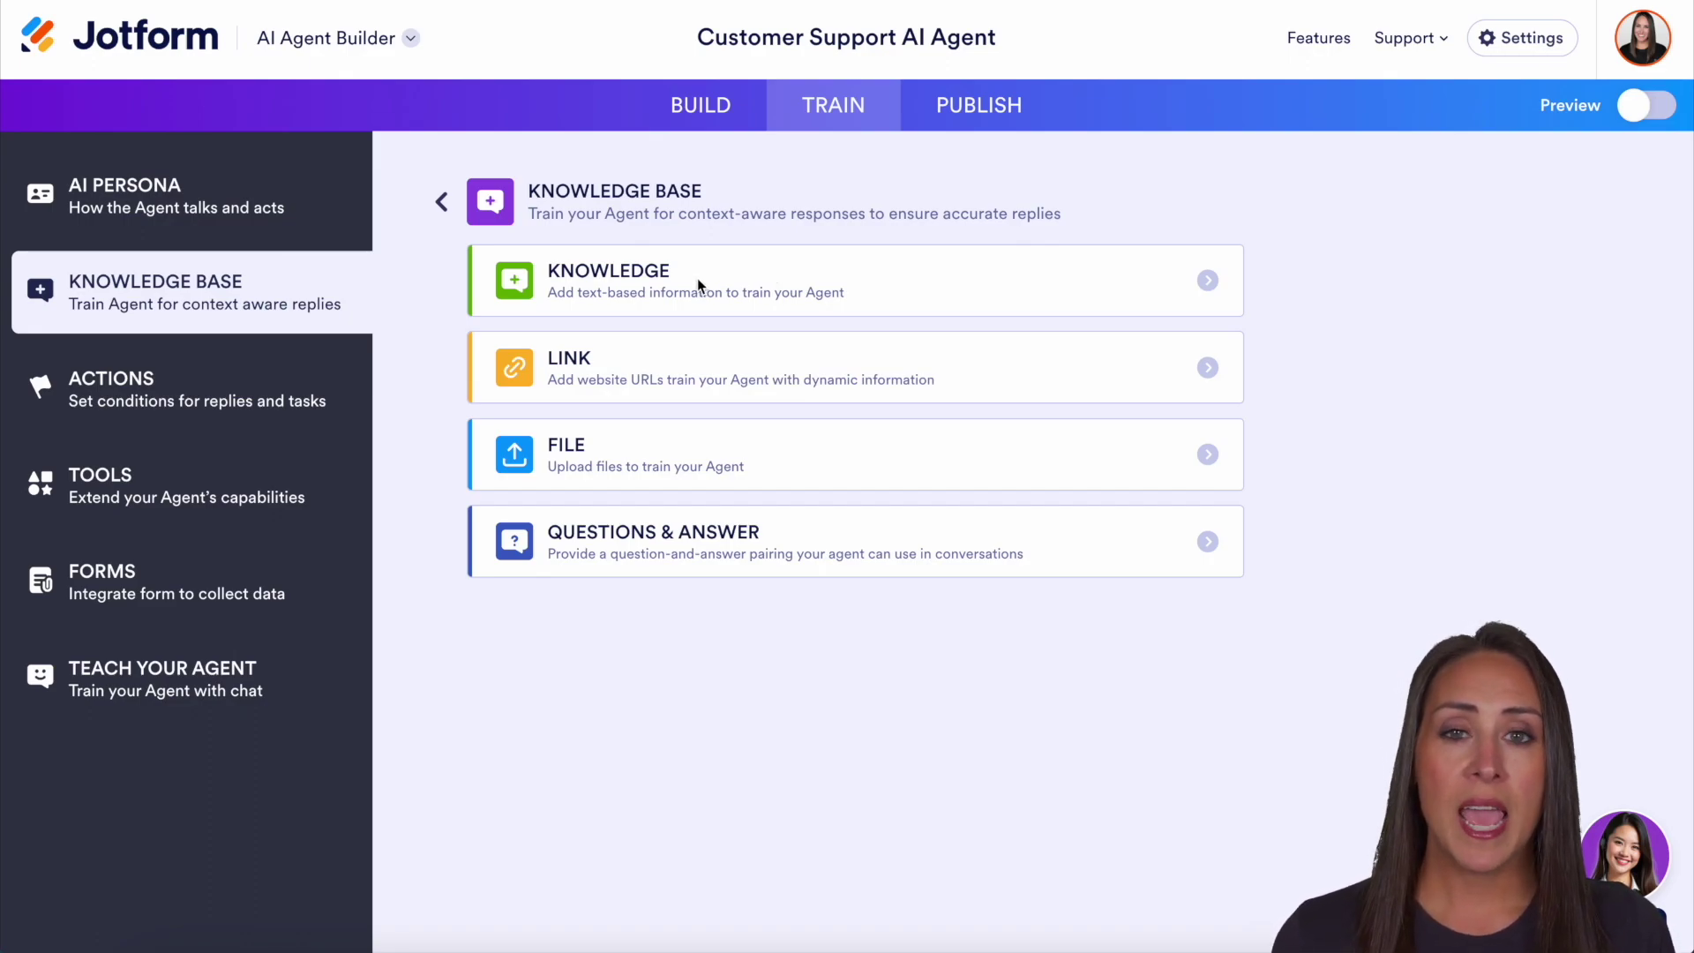
Examine the four ways to add knowledge to the agent: Knowledge text, Link, File, and Questions & Answer
click(912, 280)
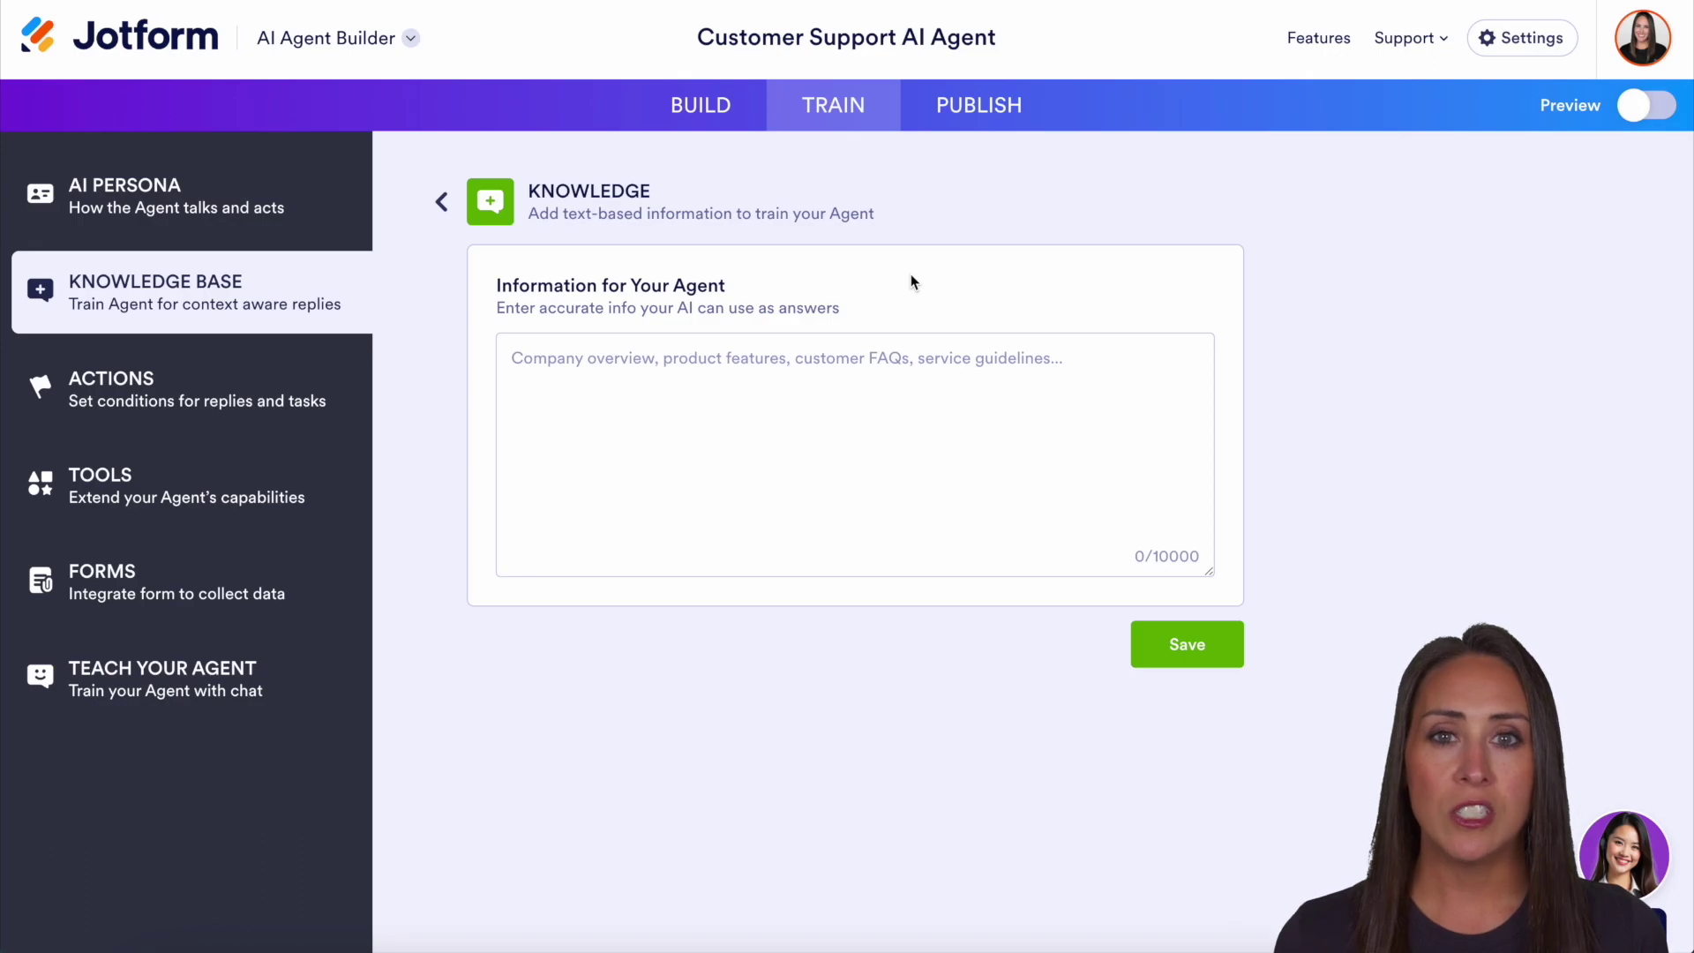
click(444, 210)
click(827, 363)
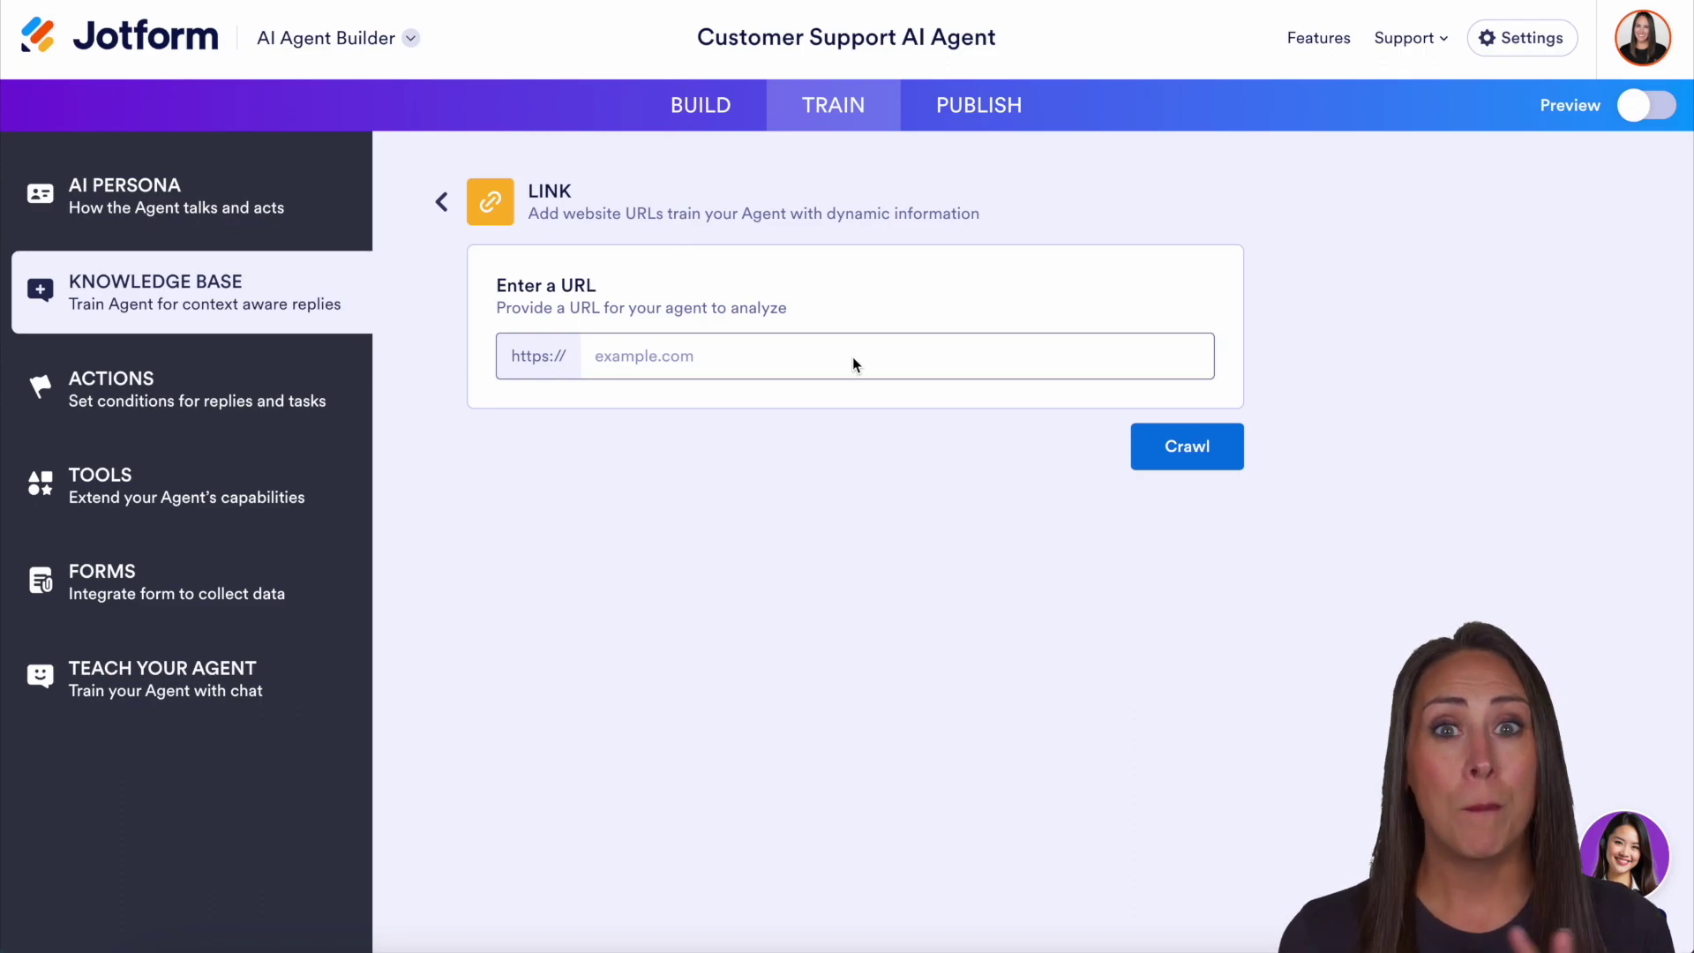
click(441, 202)
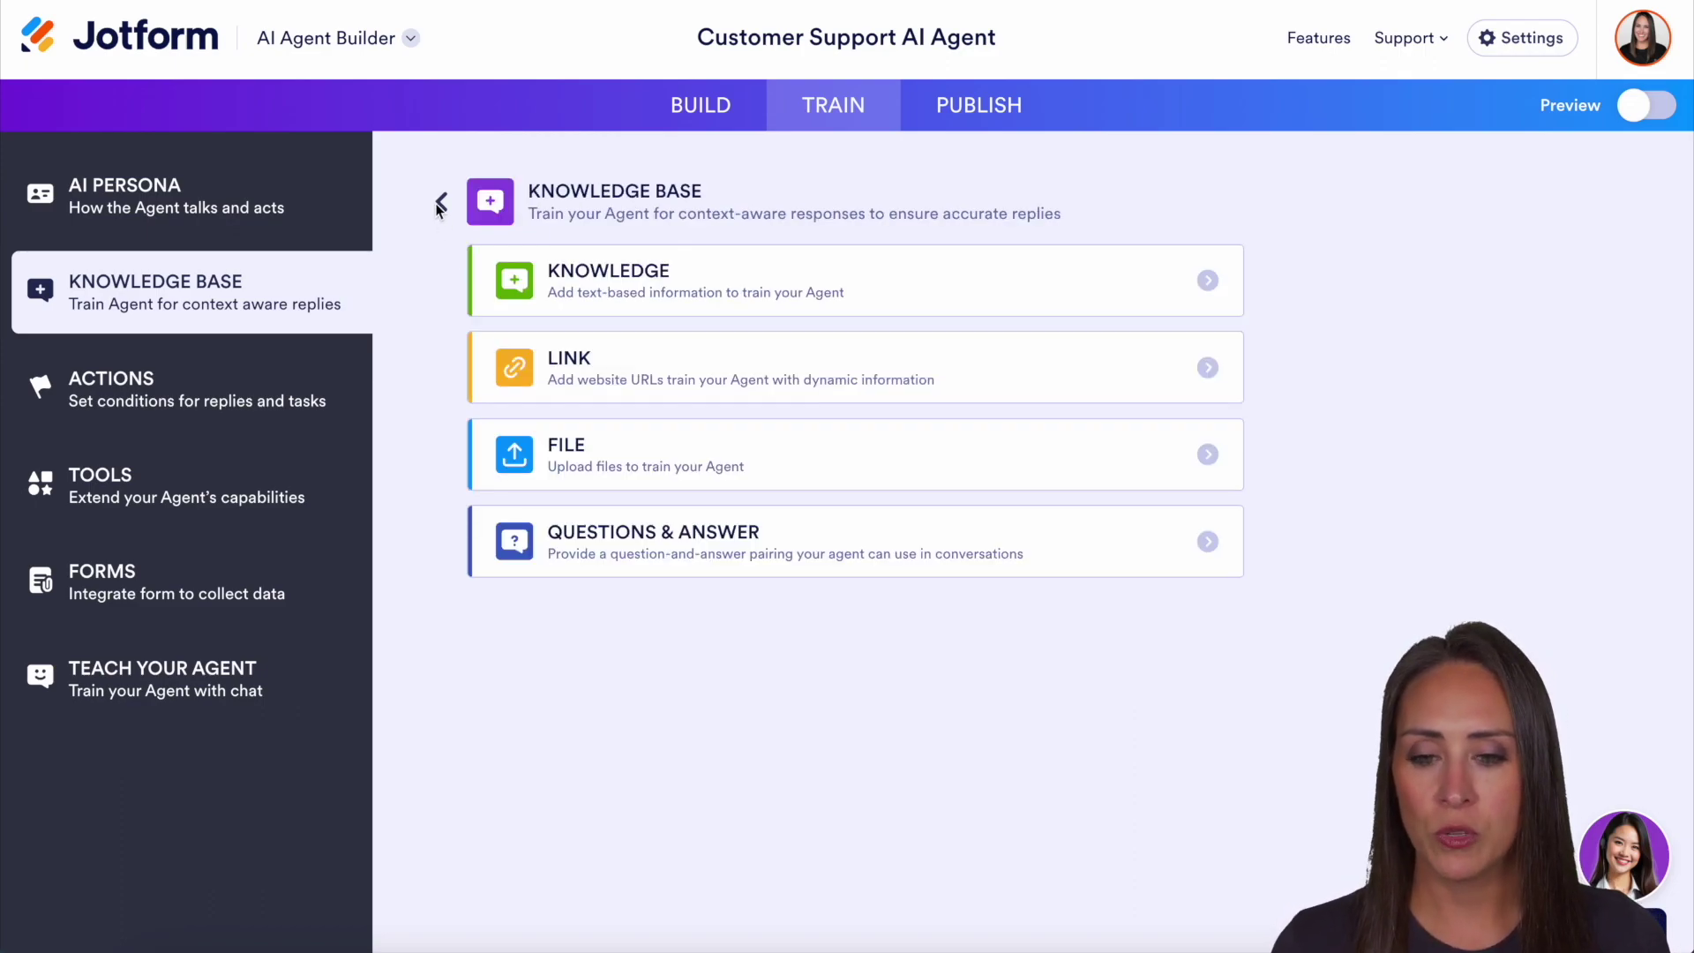
click(887, 475)
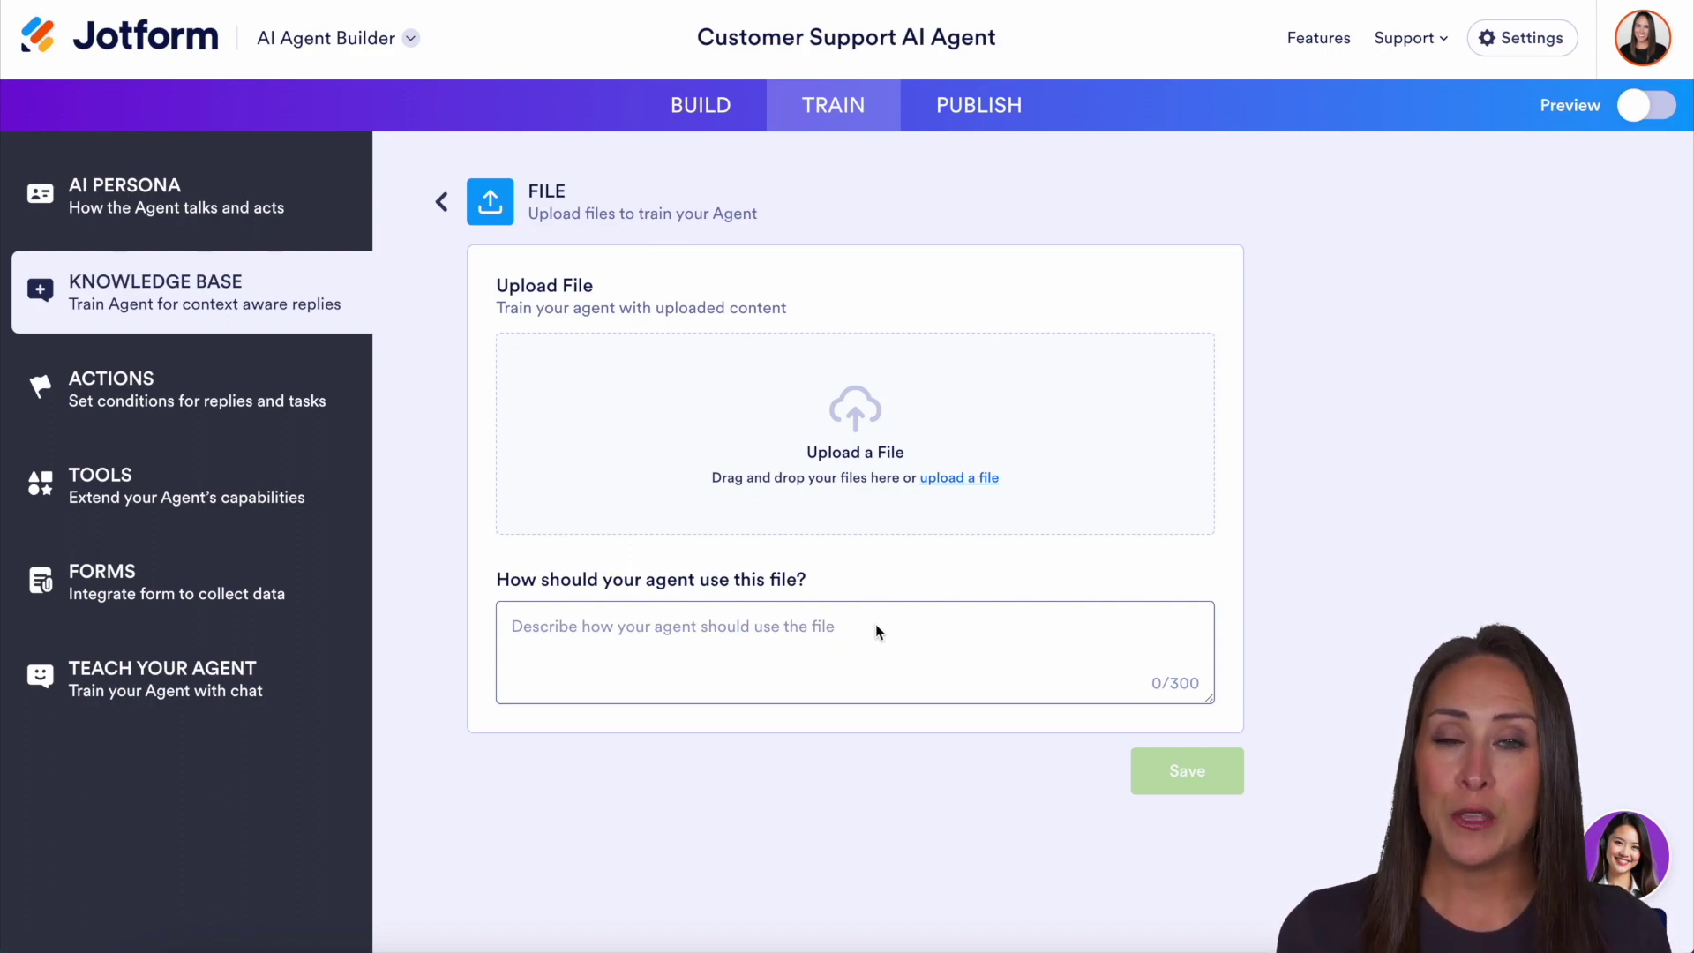
click(442, 203)
click(860, 554)
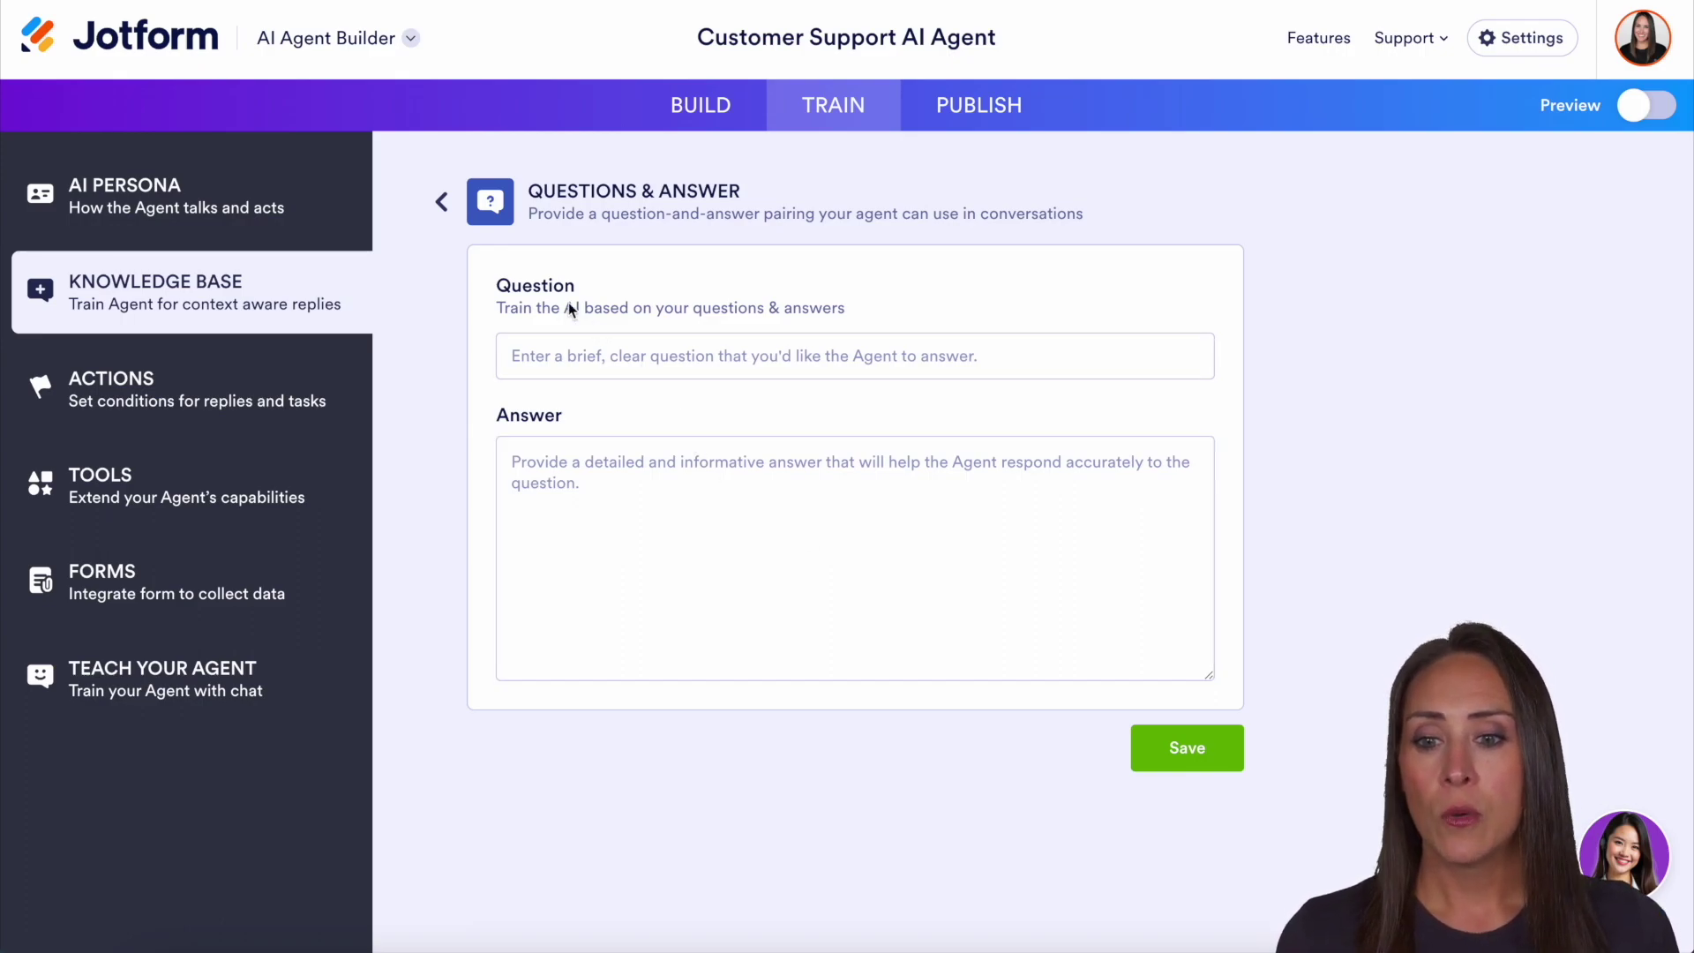
click(441, 202)
click(441, 202)
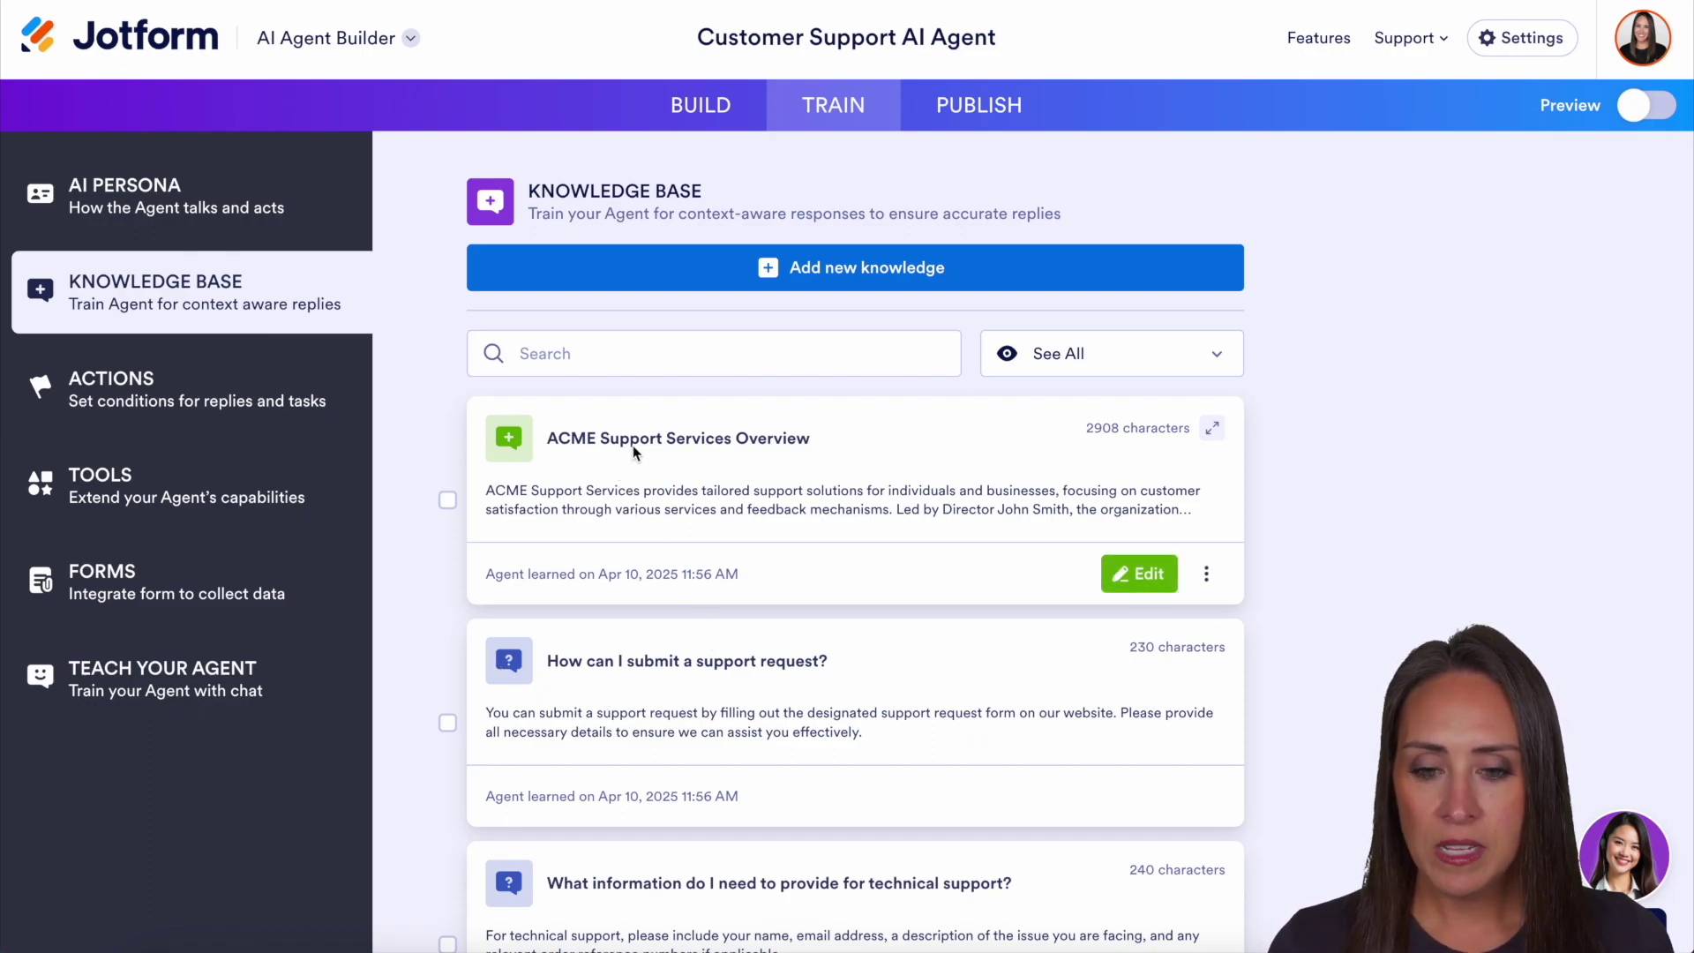
Review the template's existing knowledge base entries, from the ACME Support Services Overview to the support feedback question
scroll(1232, 507, down, 1)
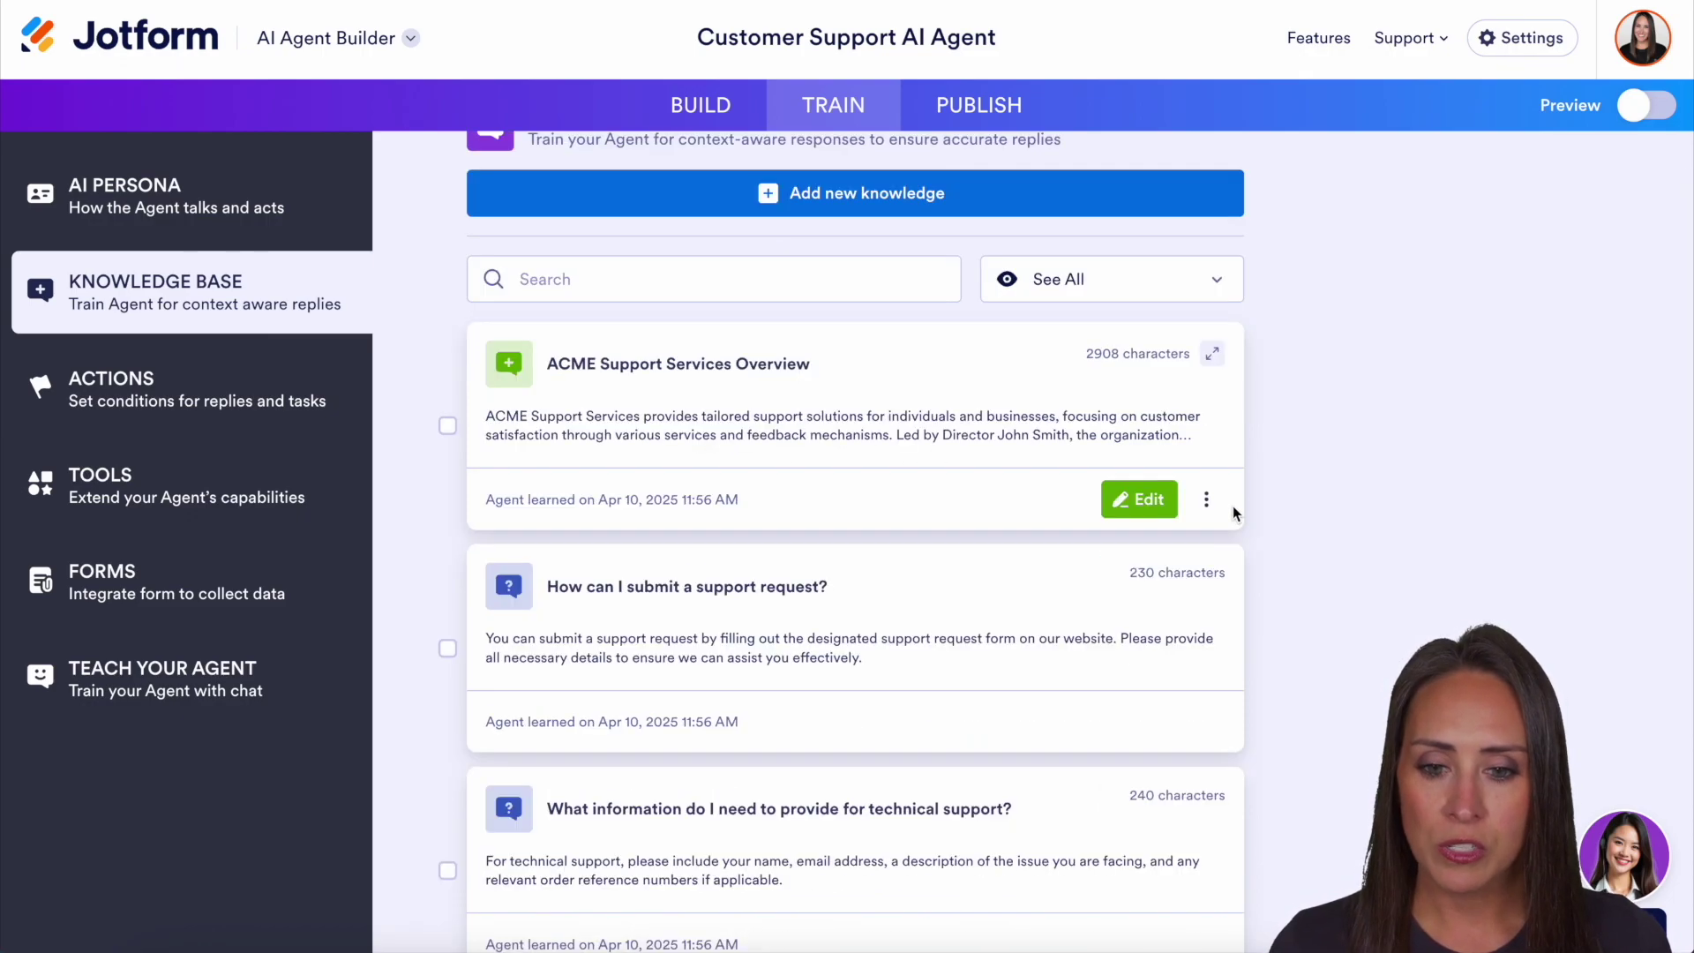
scroll(1234, 512, down, 1)
scroll(1235, 516, down, 2)
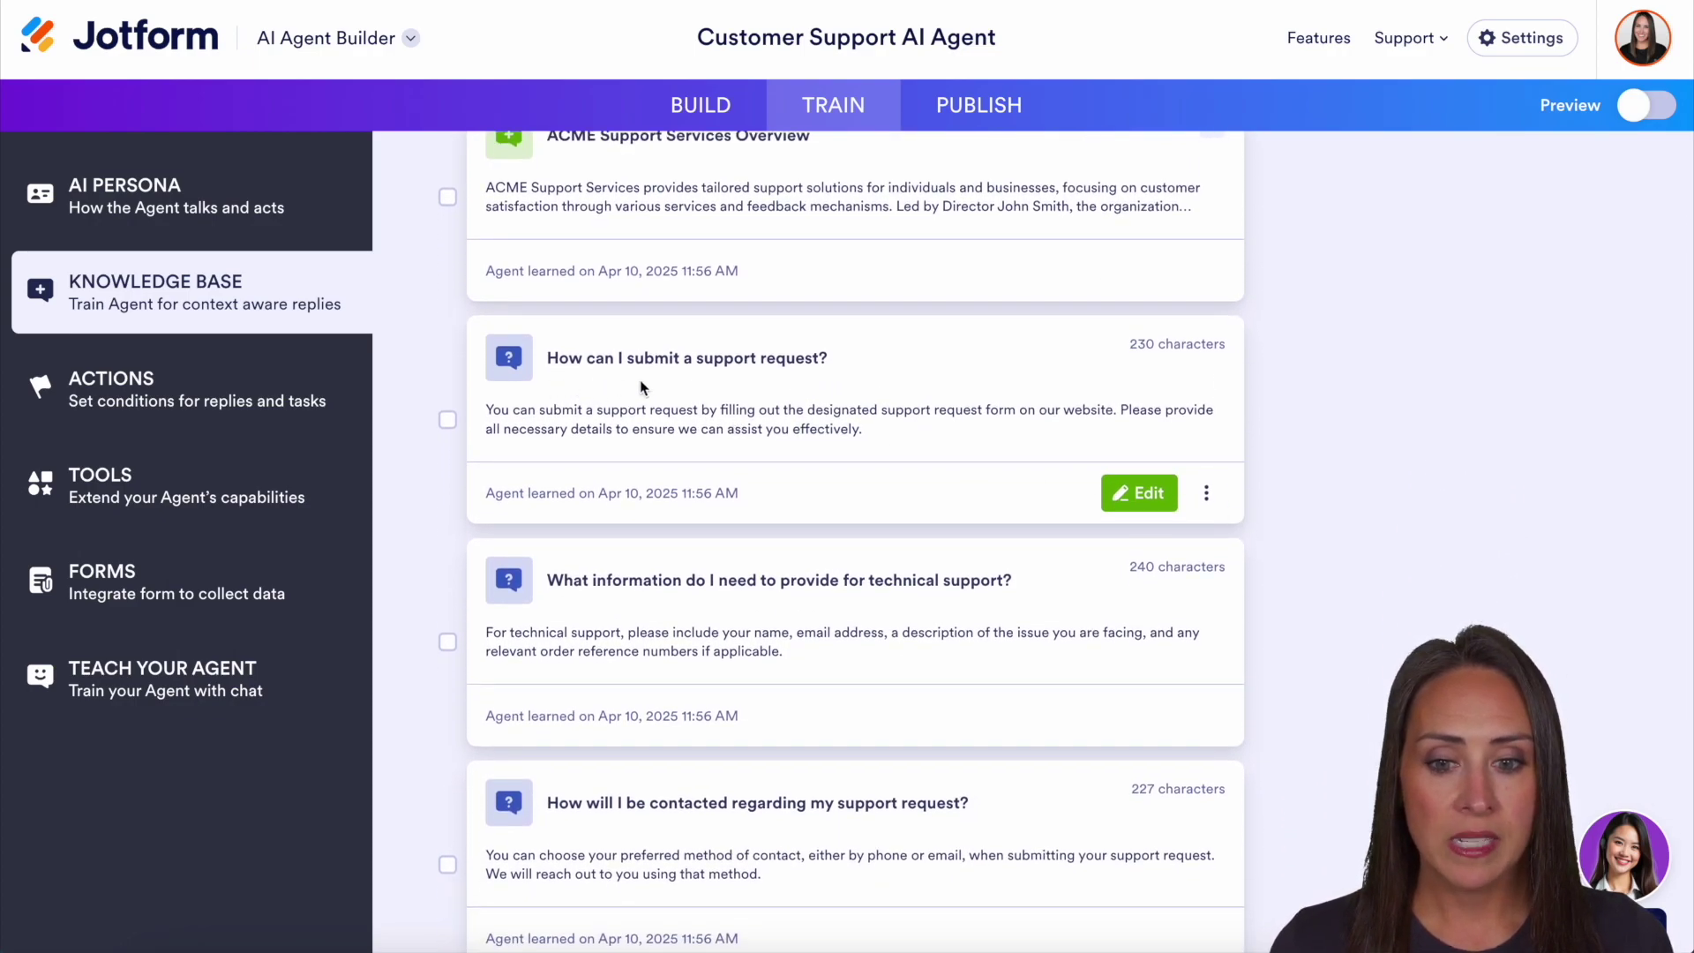
scroll(890, 477, down, 2)
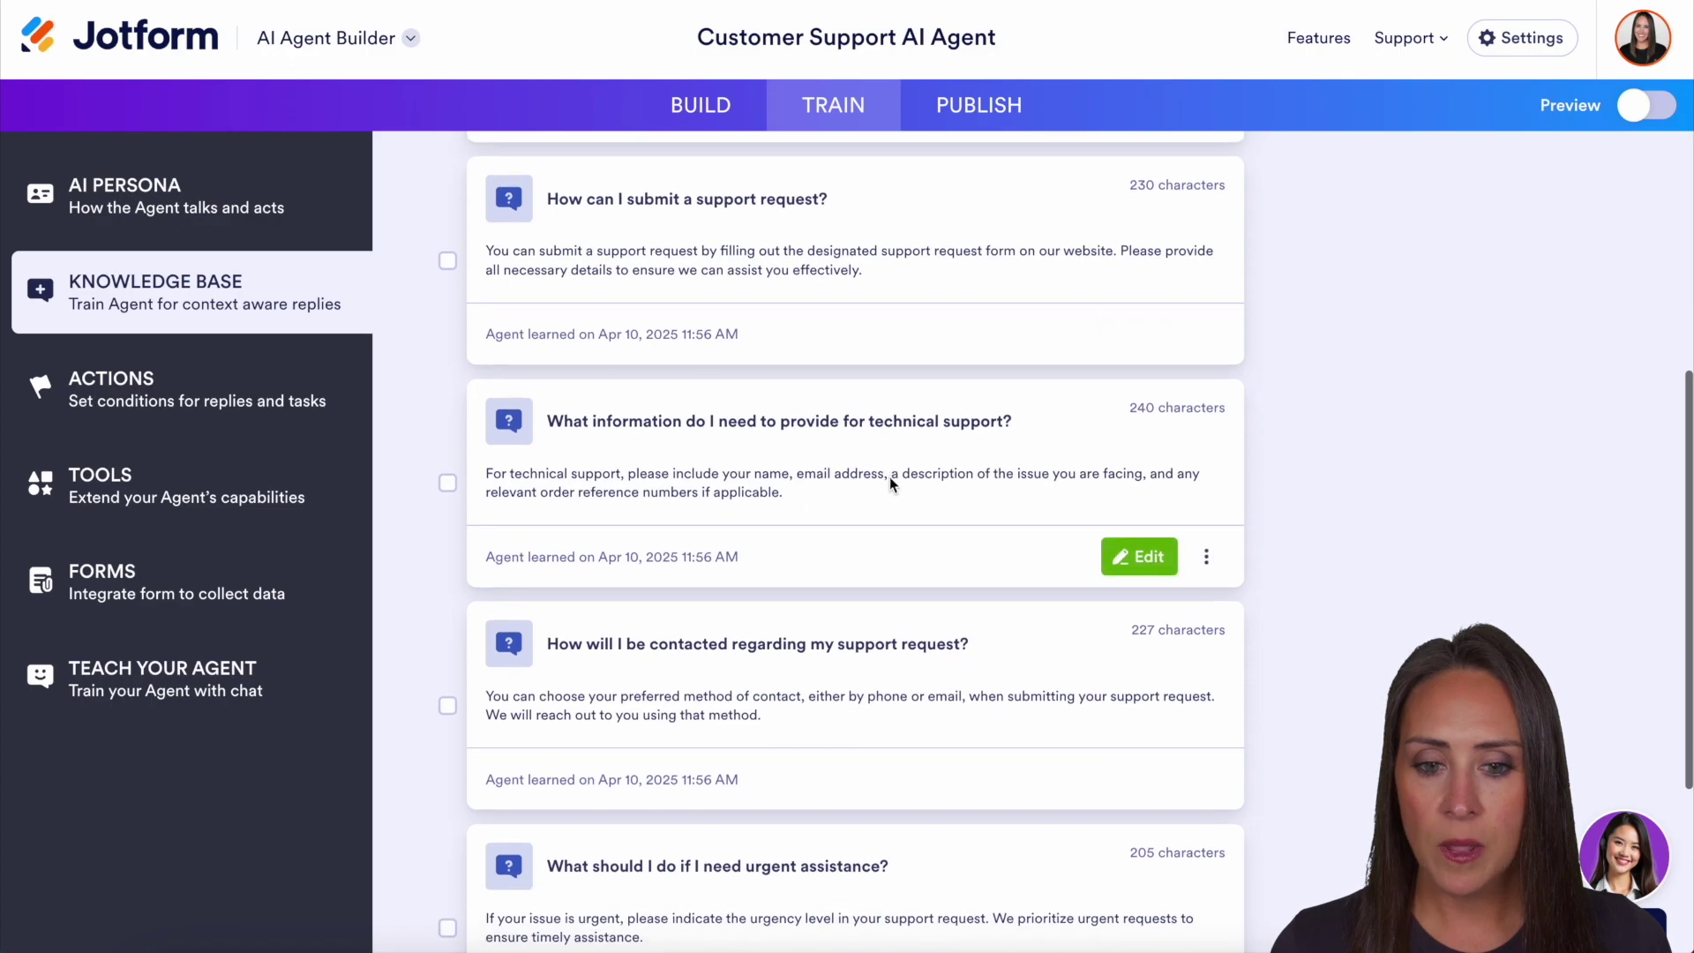
scroll(1379, 529, down, 4)
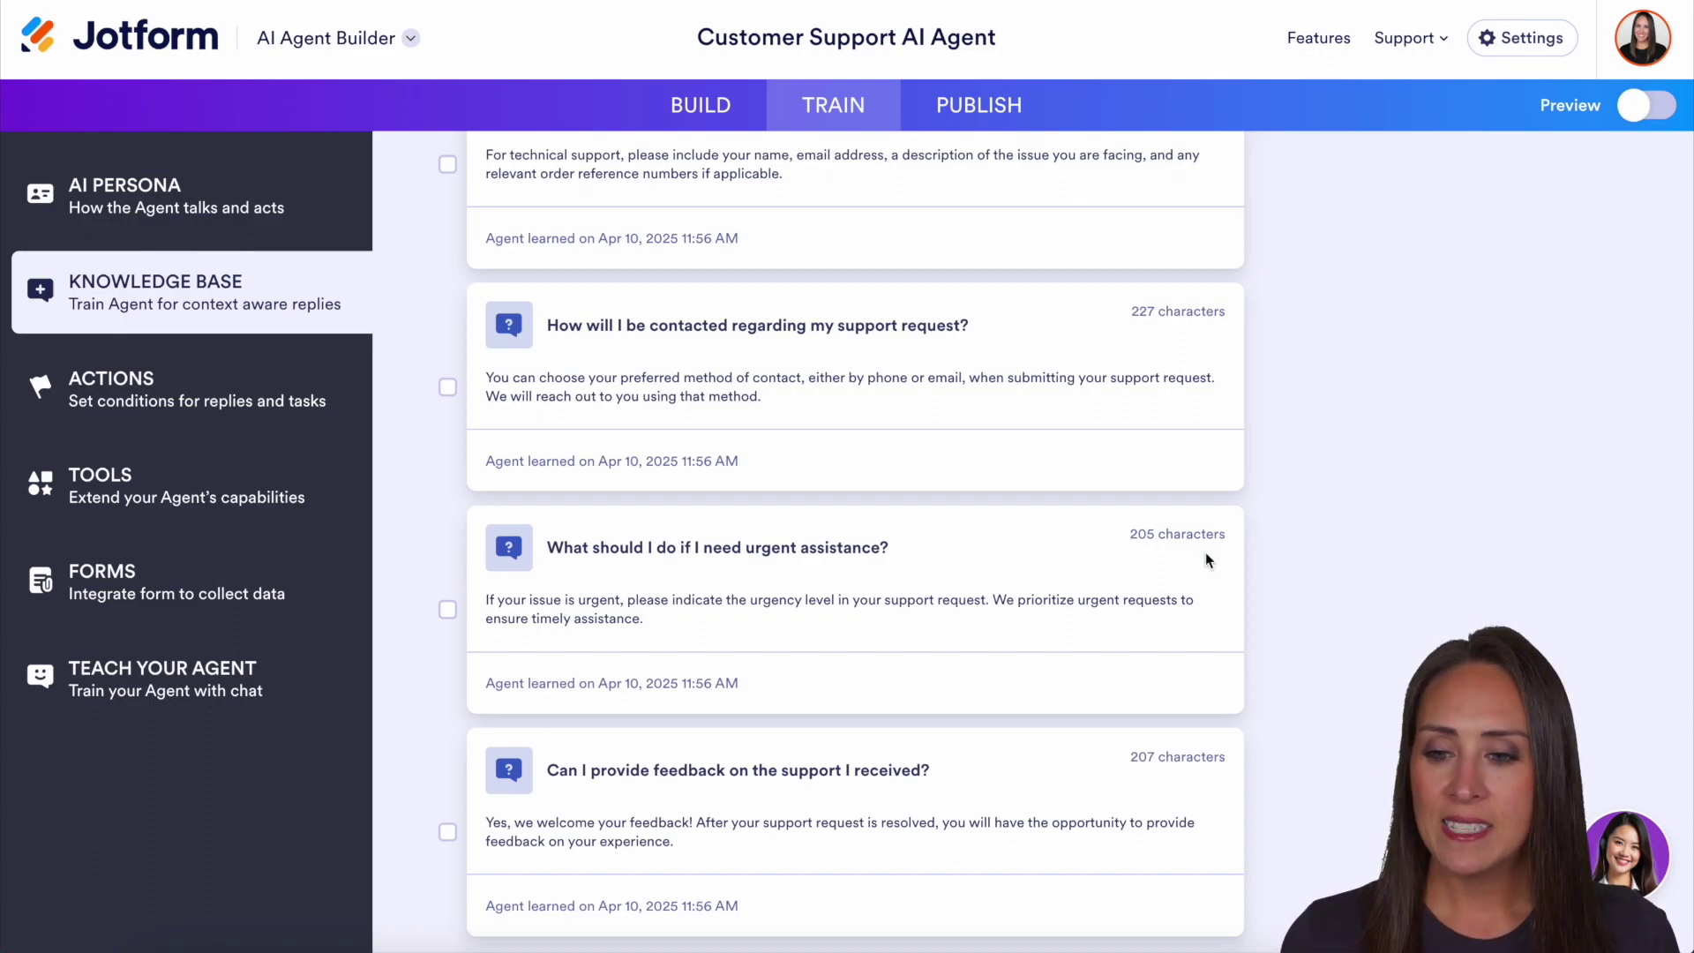
Check the channel choices for a new agent action, keep All Channels, and set its condition to User asks about
click(187, 391)
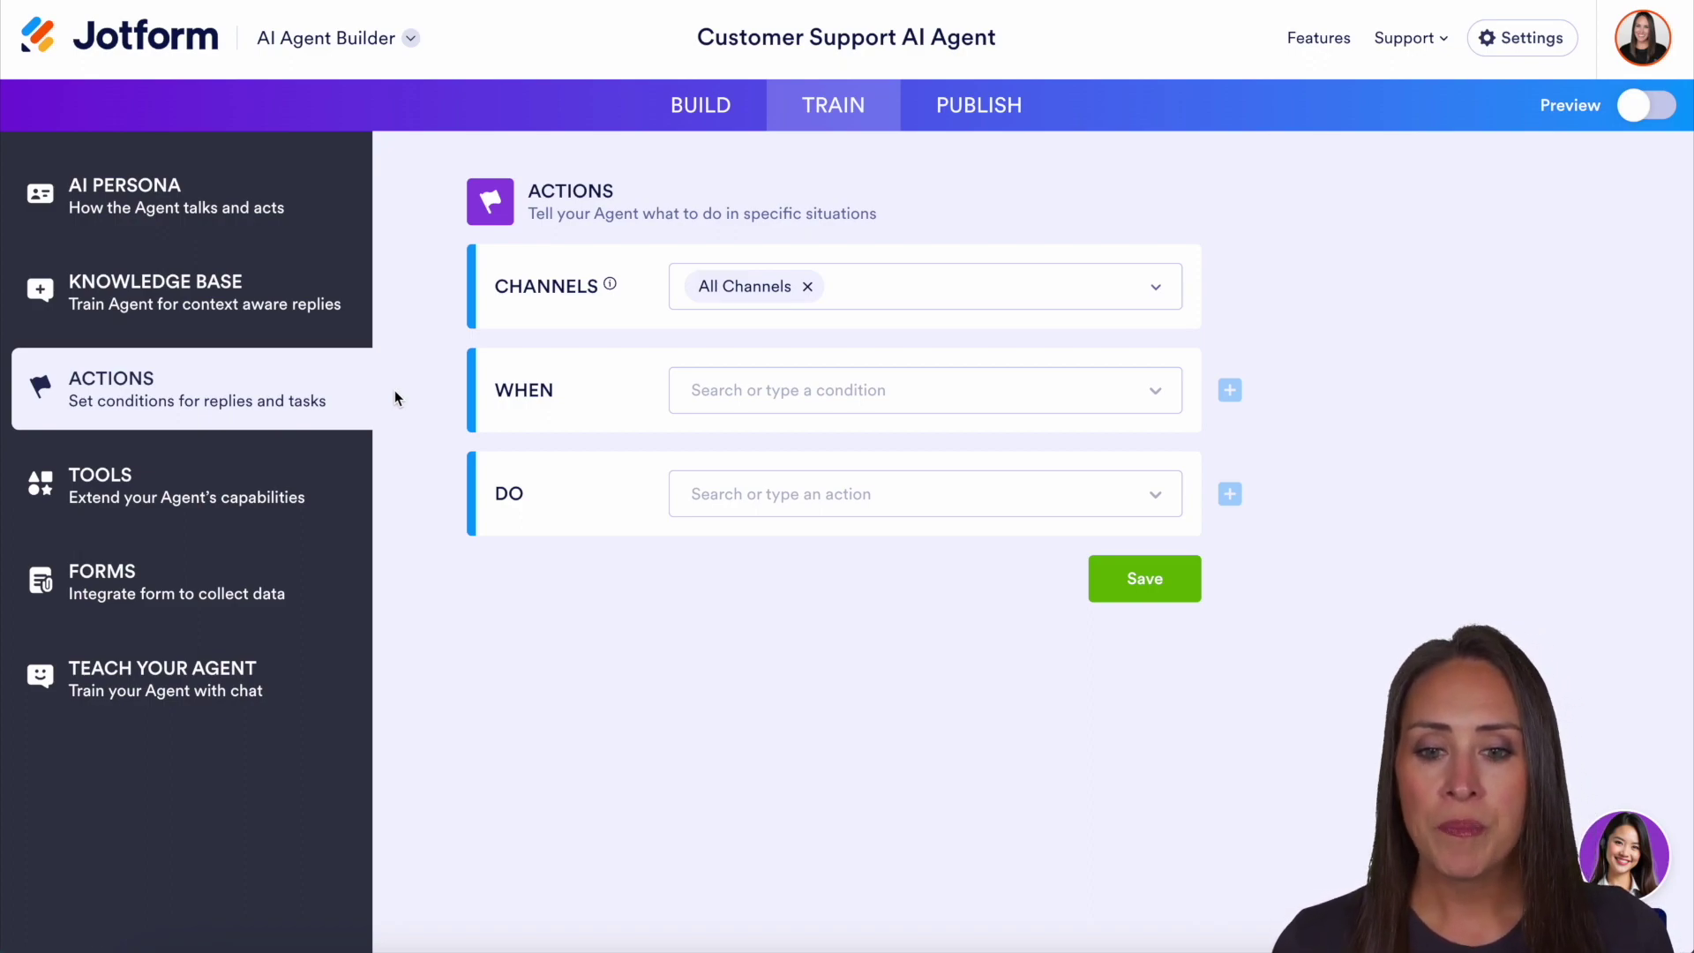
click(1156, 293)
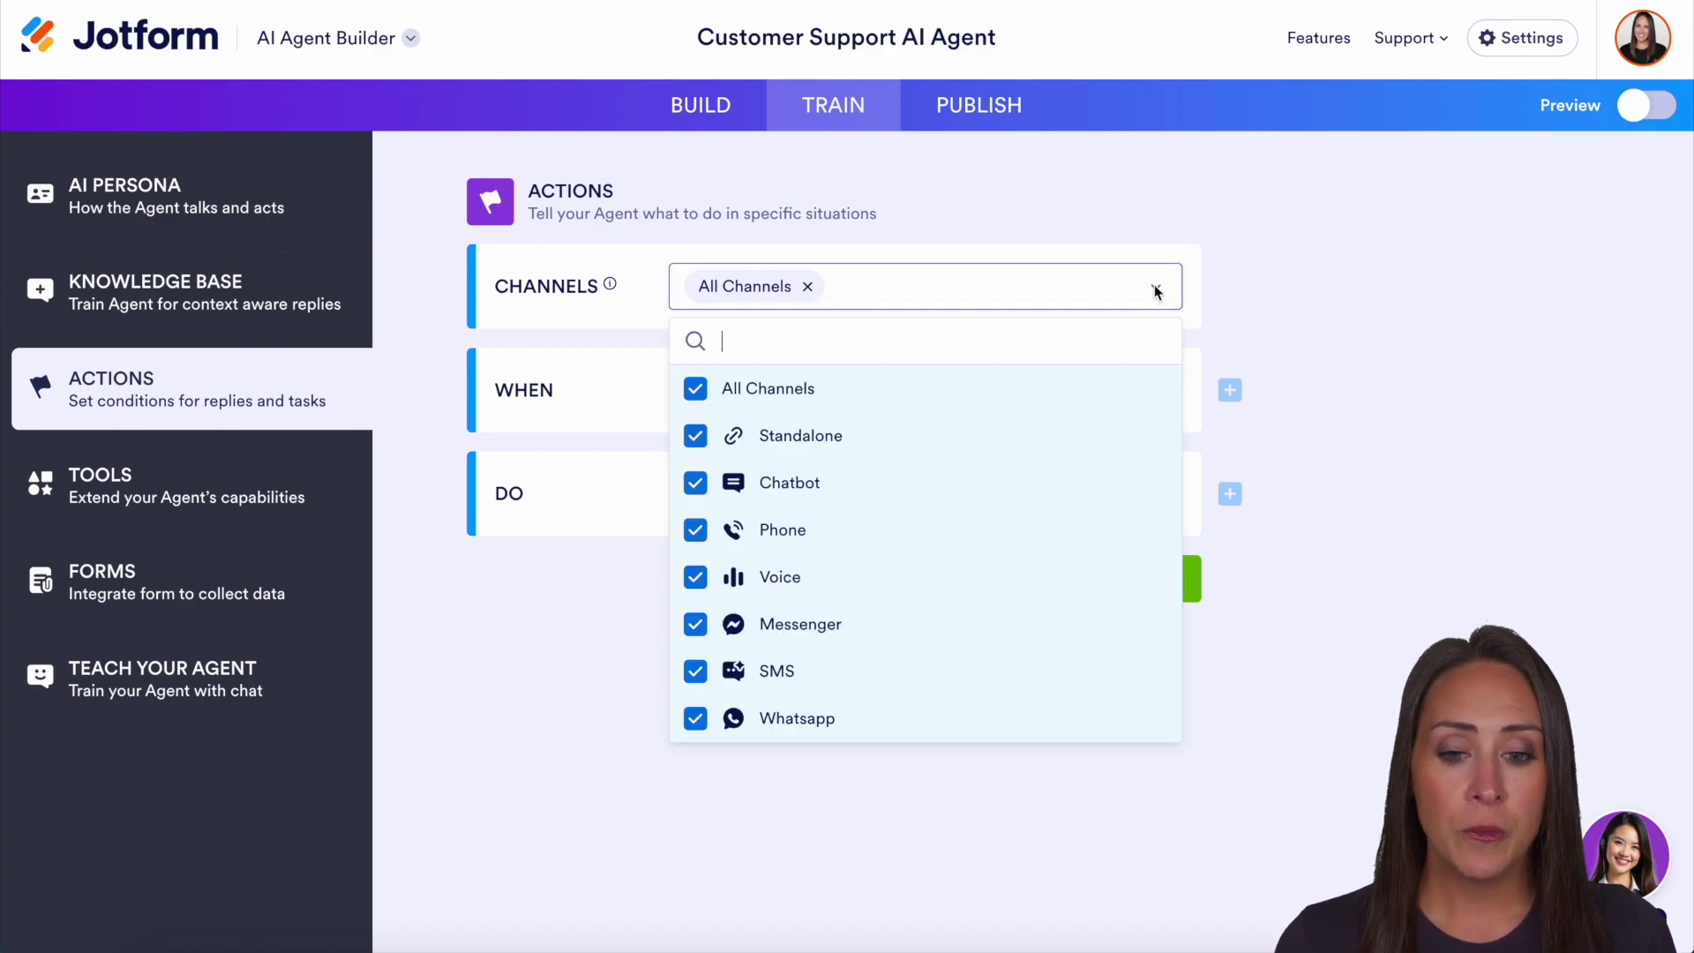
click(1157, 294)
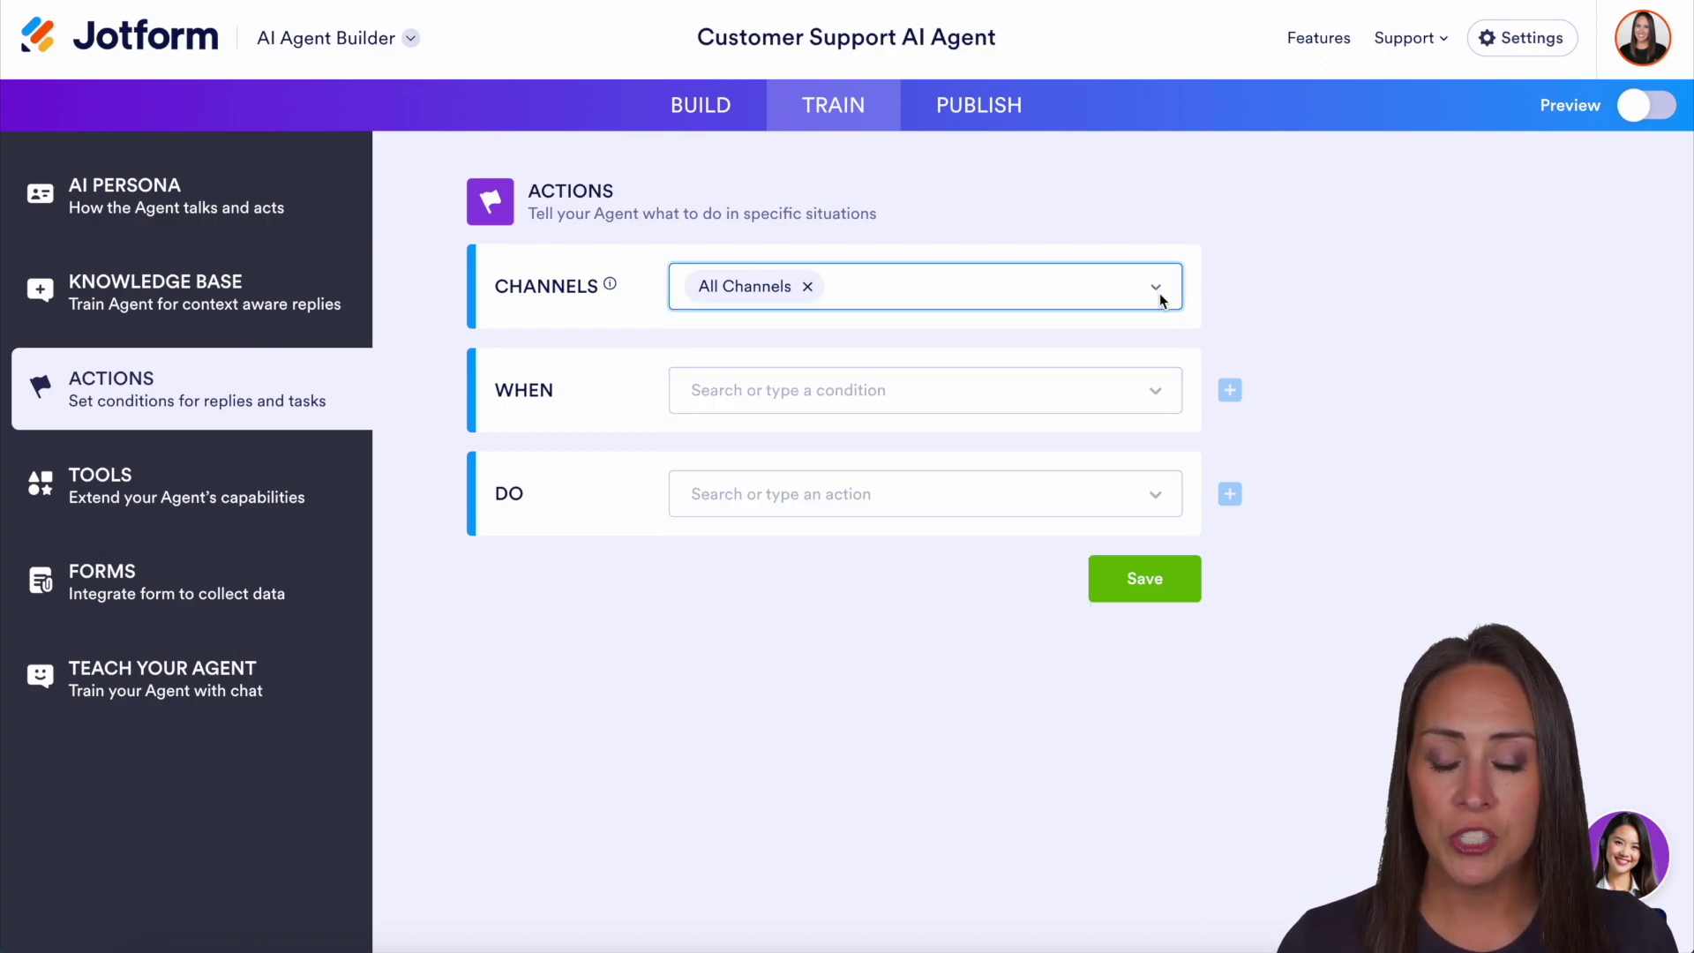
click(1051, 387)
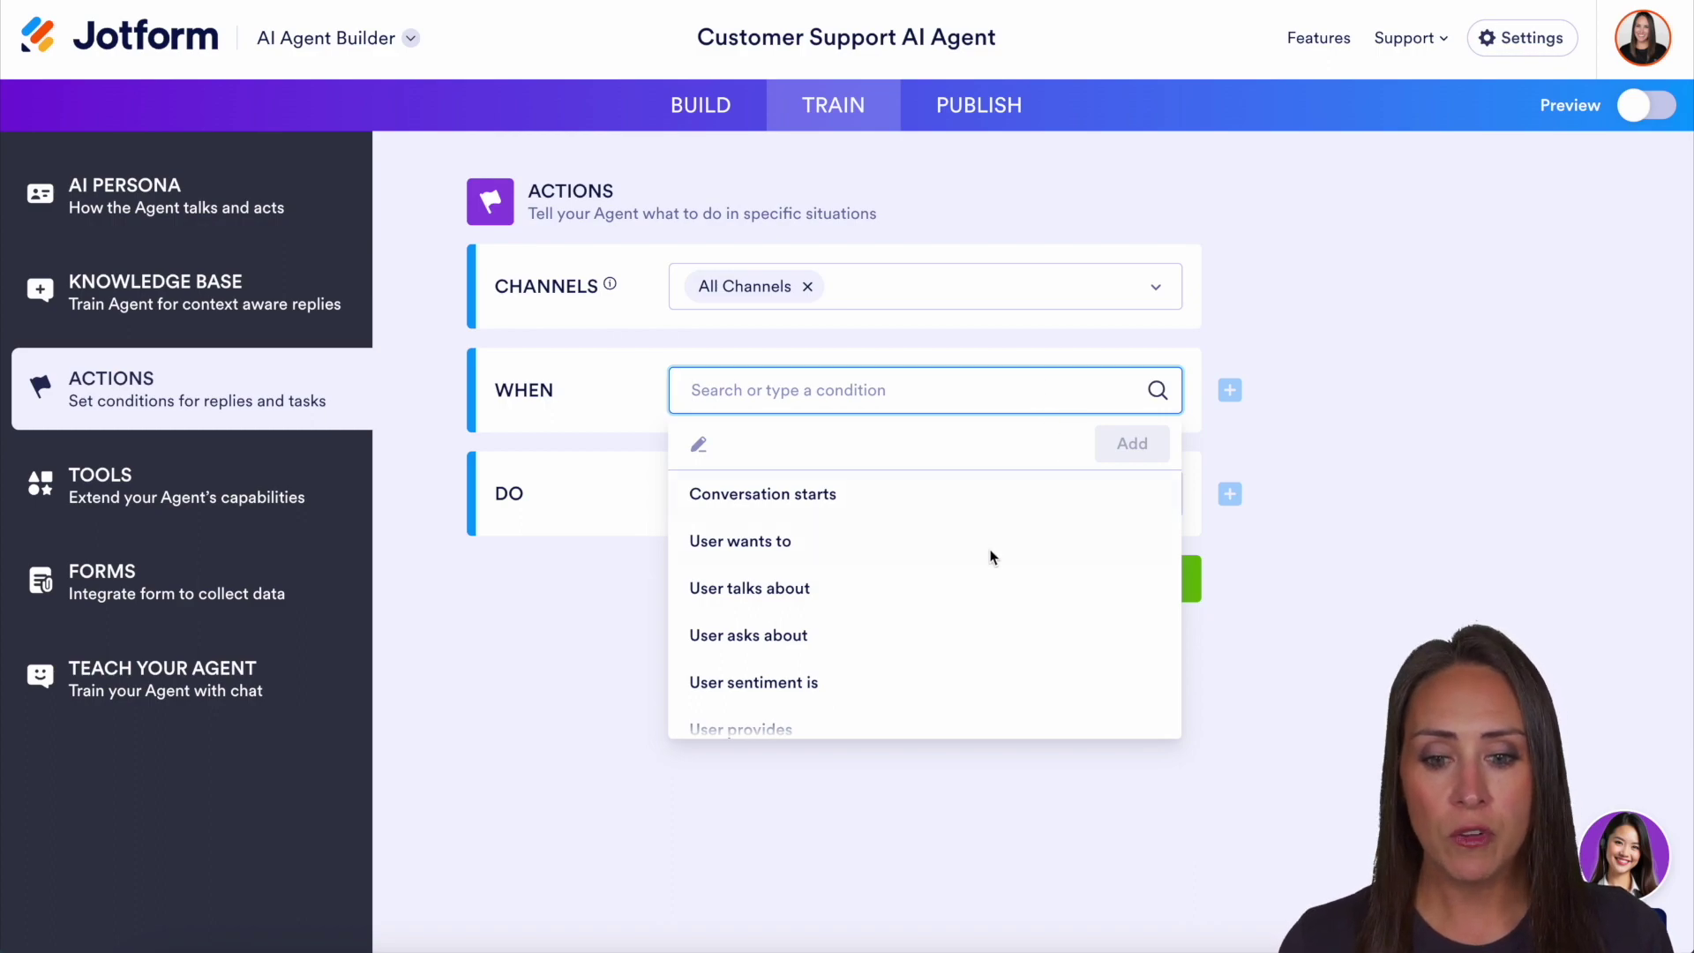
click(787, 635)
click(813, 453)
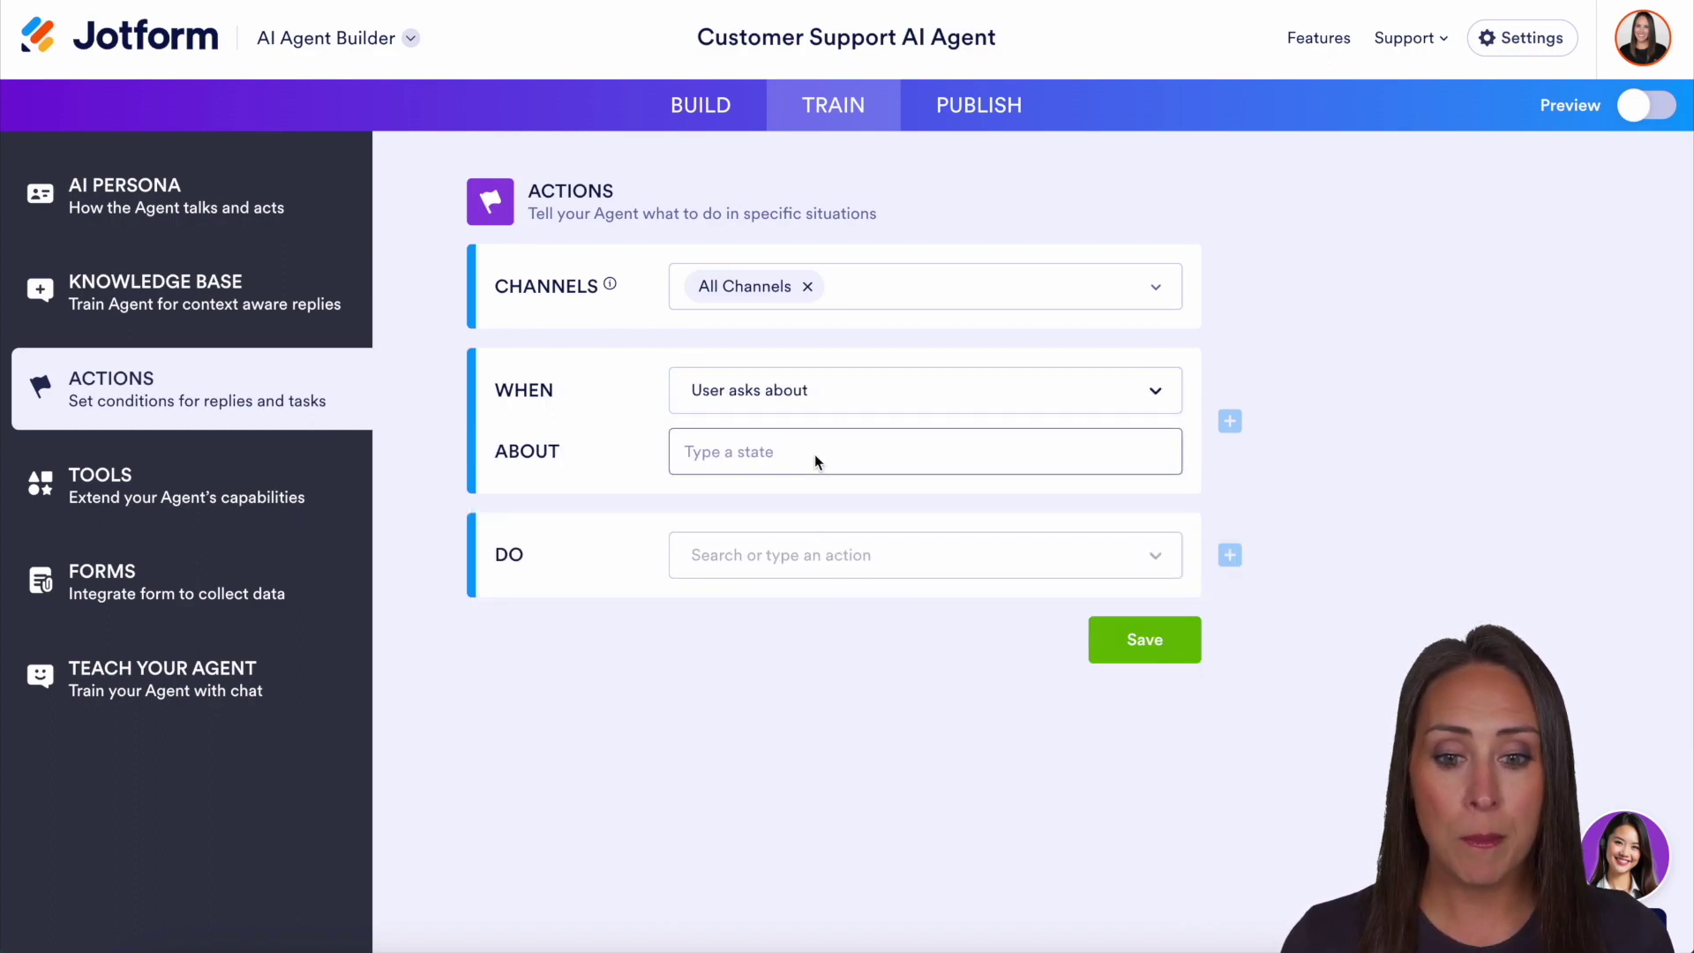
Look through the actions the agent can perform when the condition is met, down to Answer Using Knowledge Base
click(713, 554)
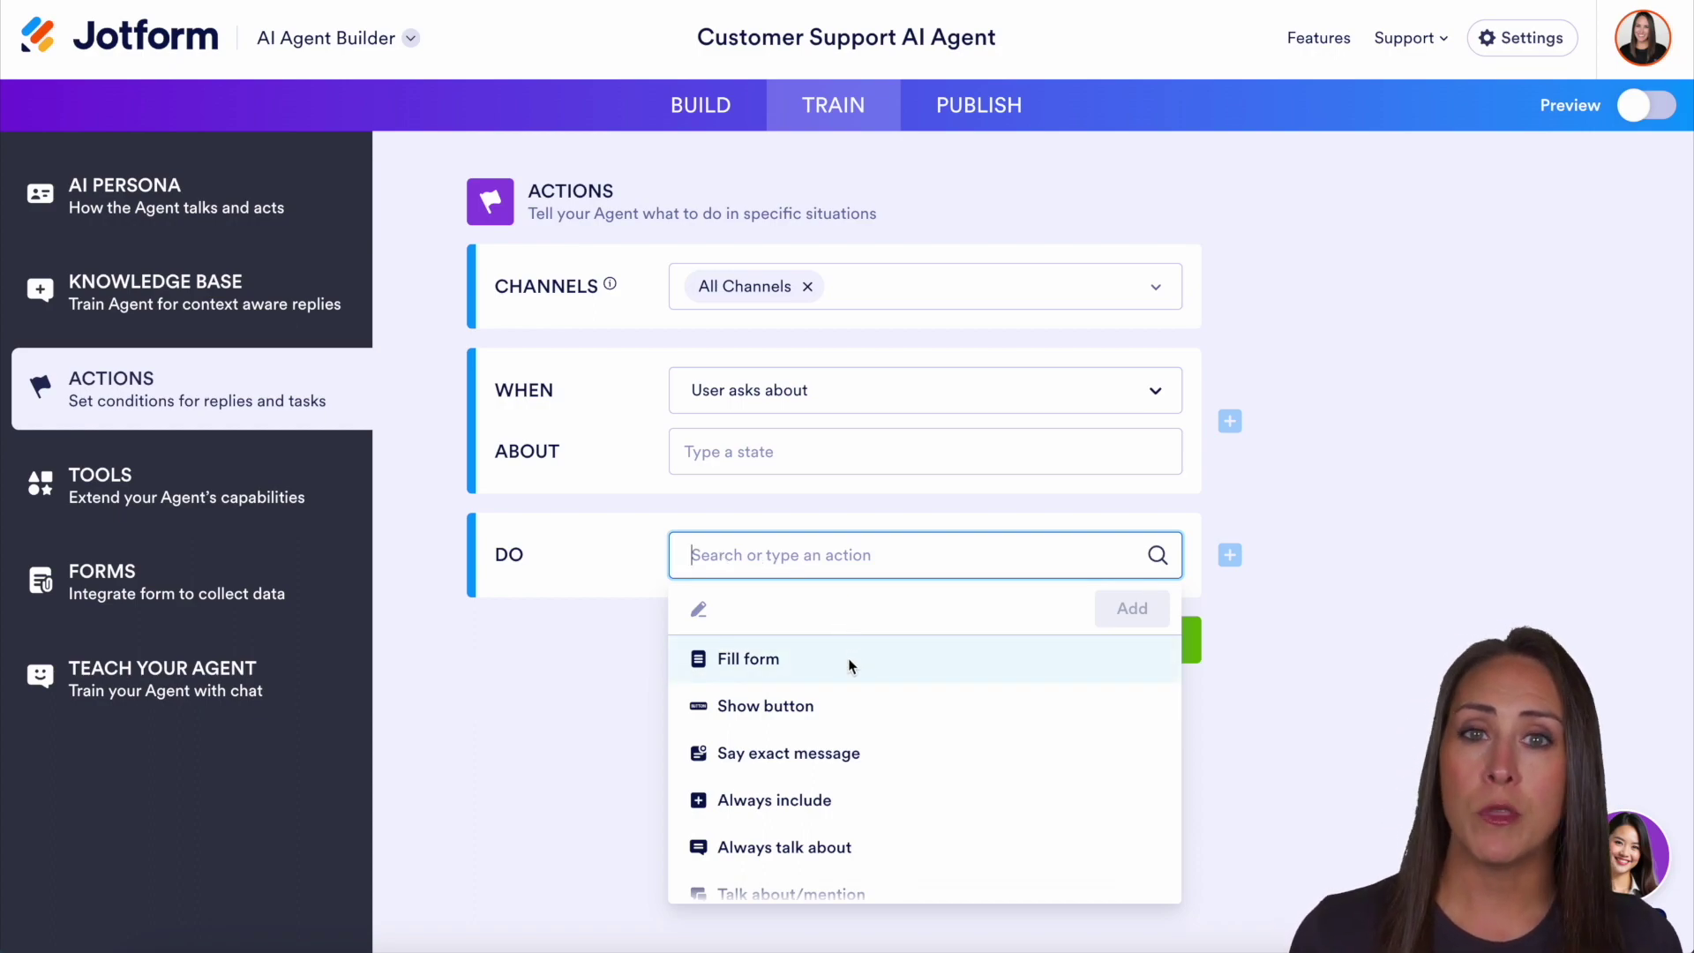
scroll(847, 732, down, 2)
scroll(851, 762, down, 6)
scroll(852, 767, down, 1)
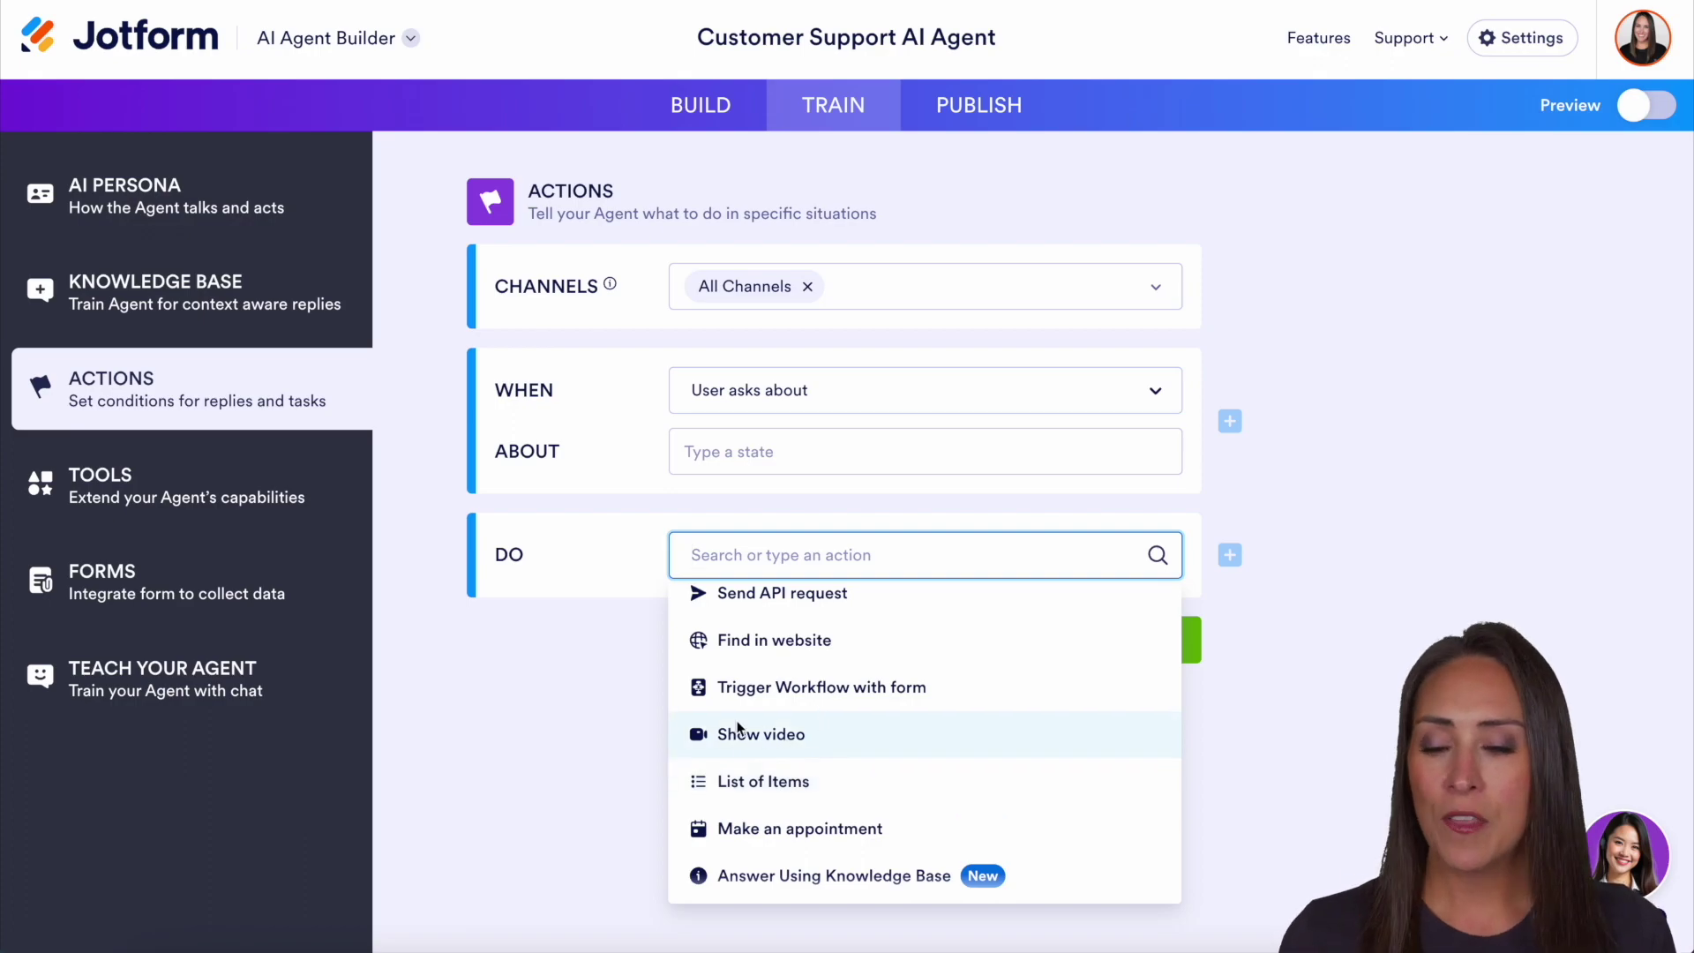
Browse the full list of tools that can extend the agent's capabilities, through to the option to request a tool
click(134, 480)
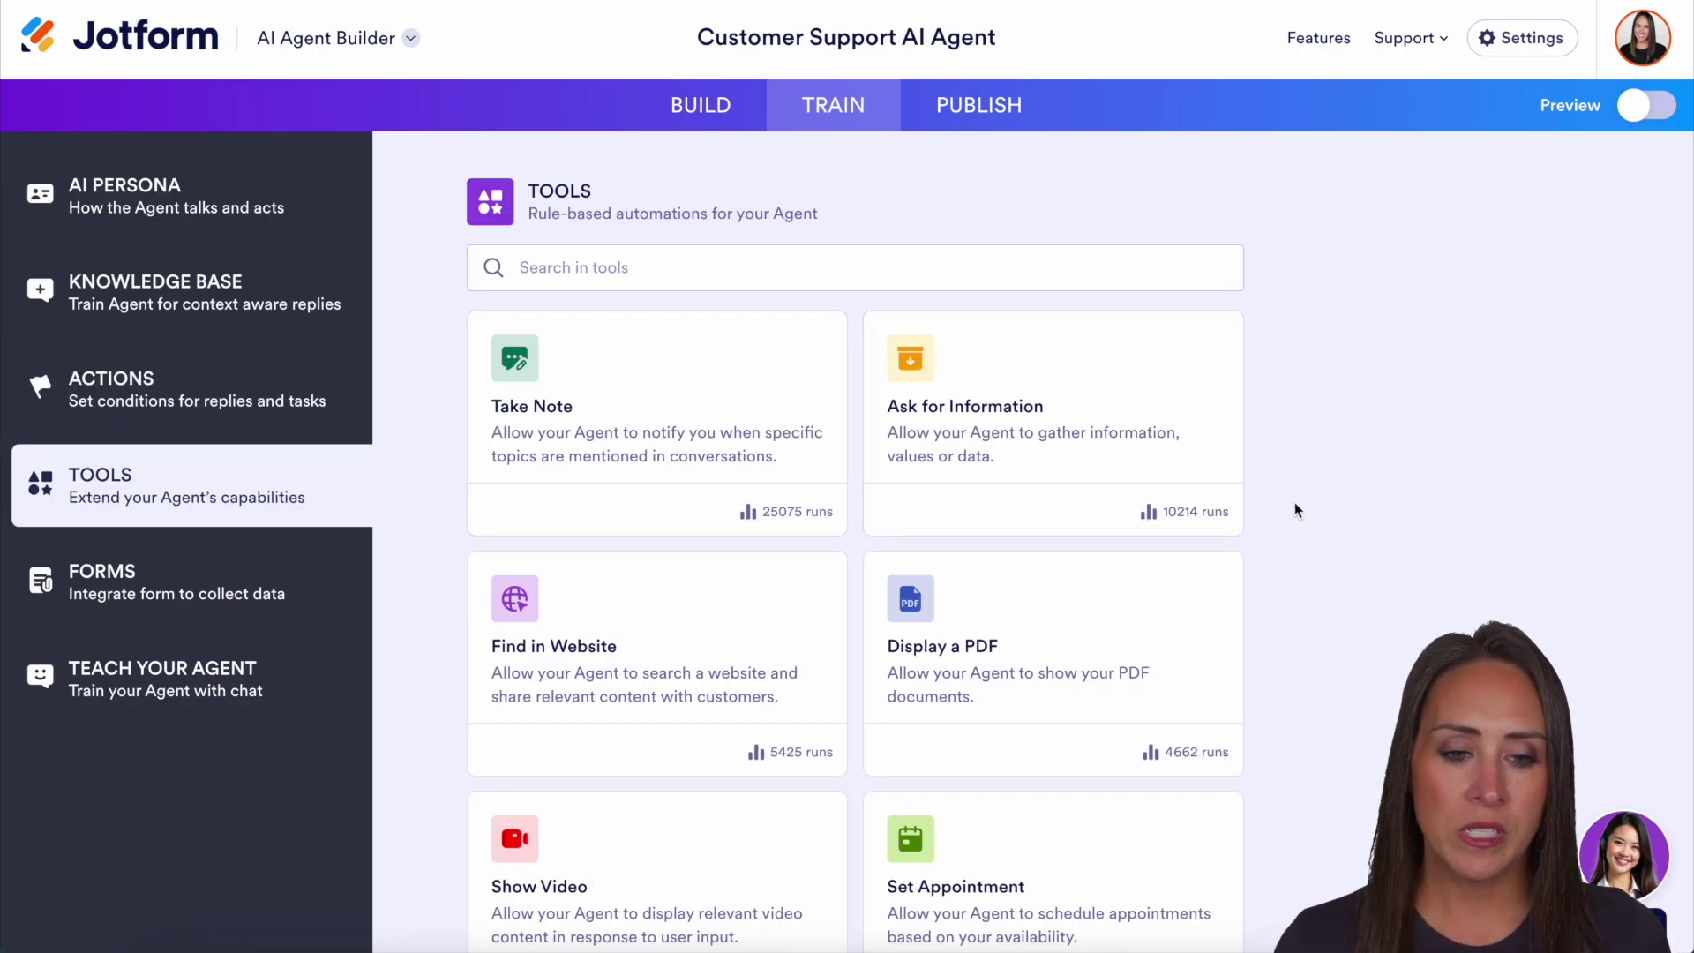
scroll(1299, 570, down, 2)
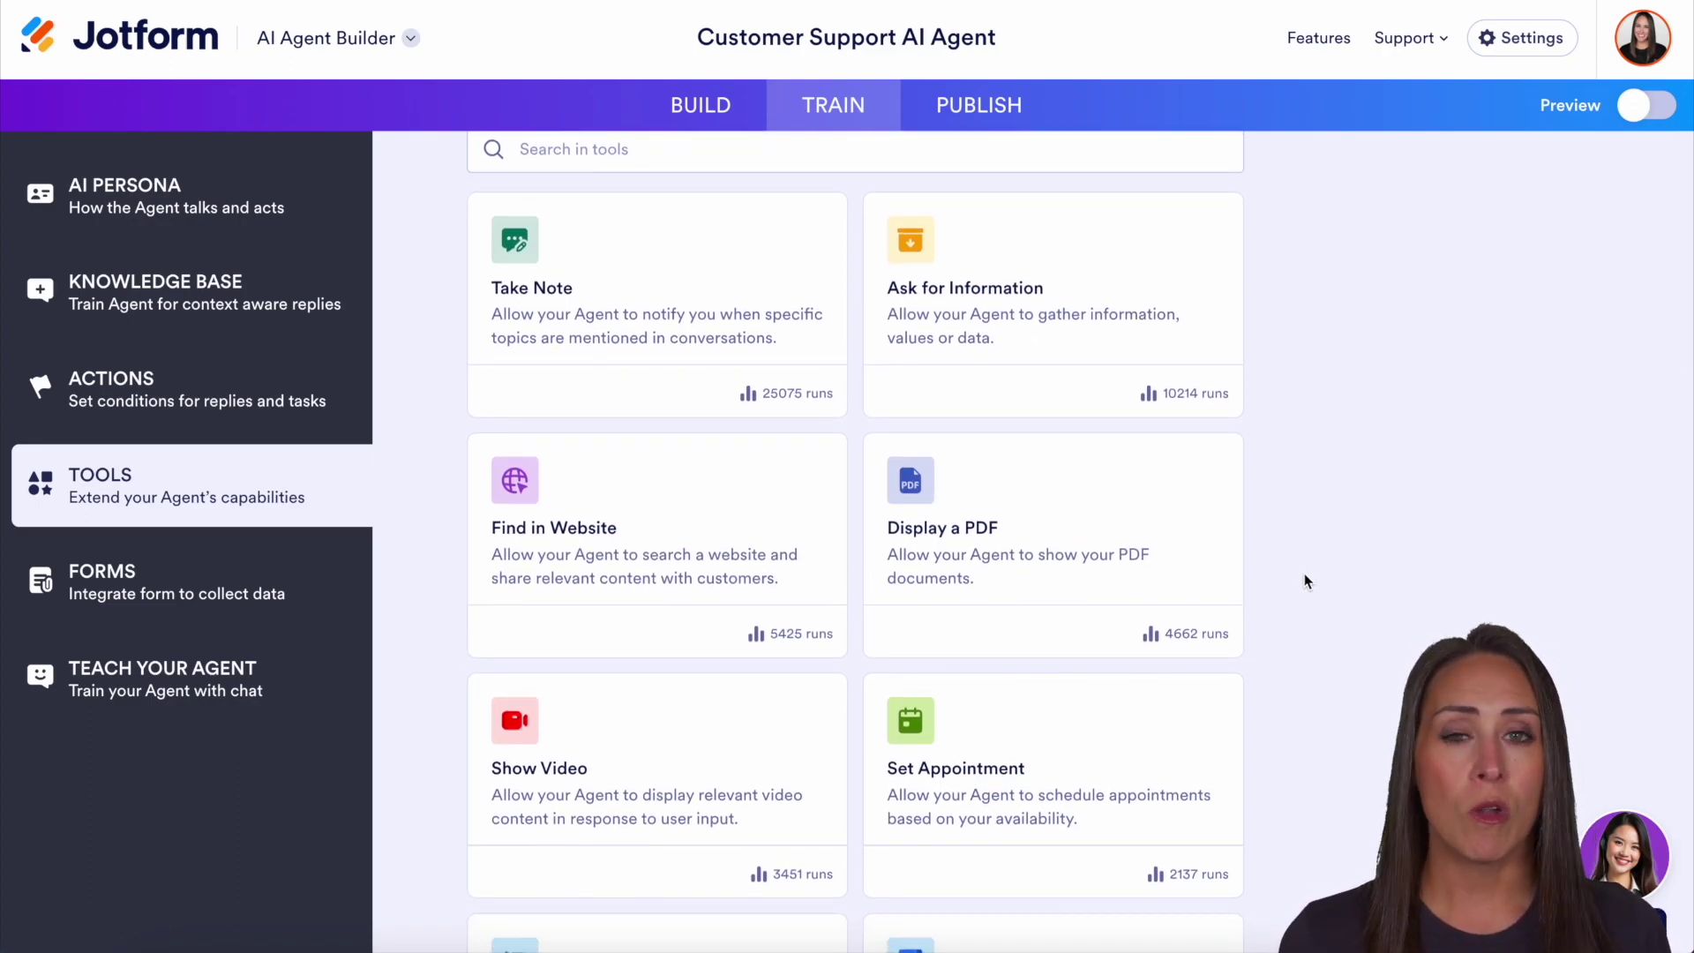
scroll(1304, 579, down, 4)
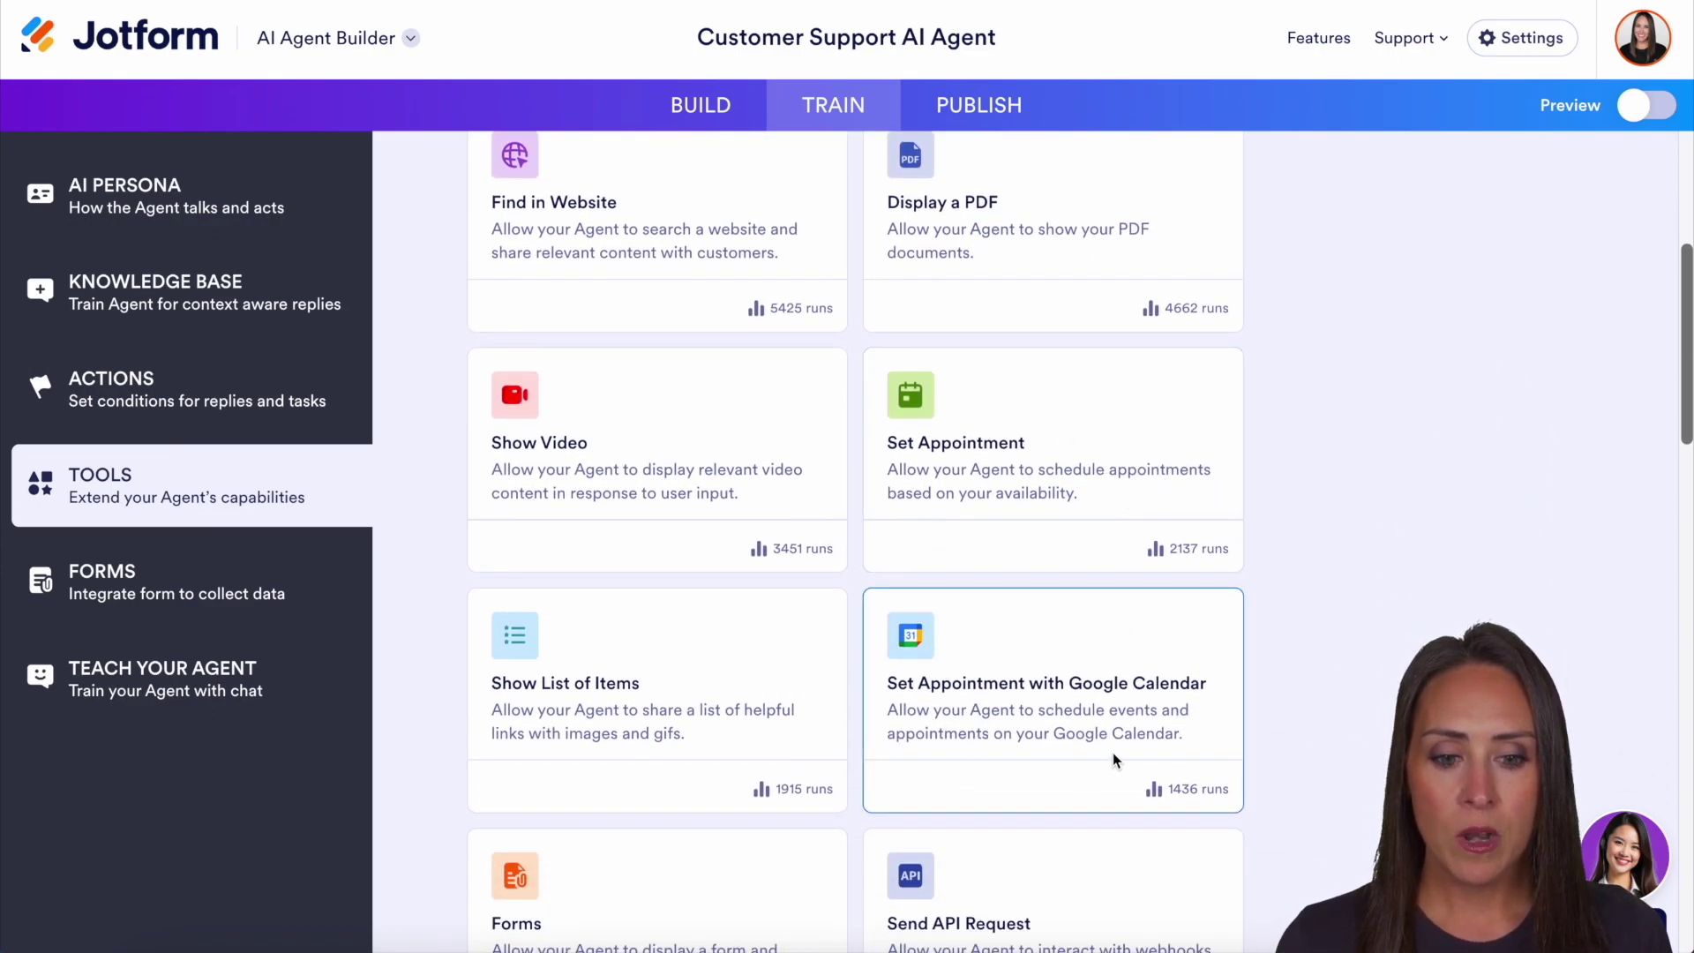
scroll(1336, 630, down, 5)
scroll(1336, 637, down, 10)
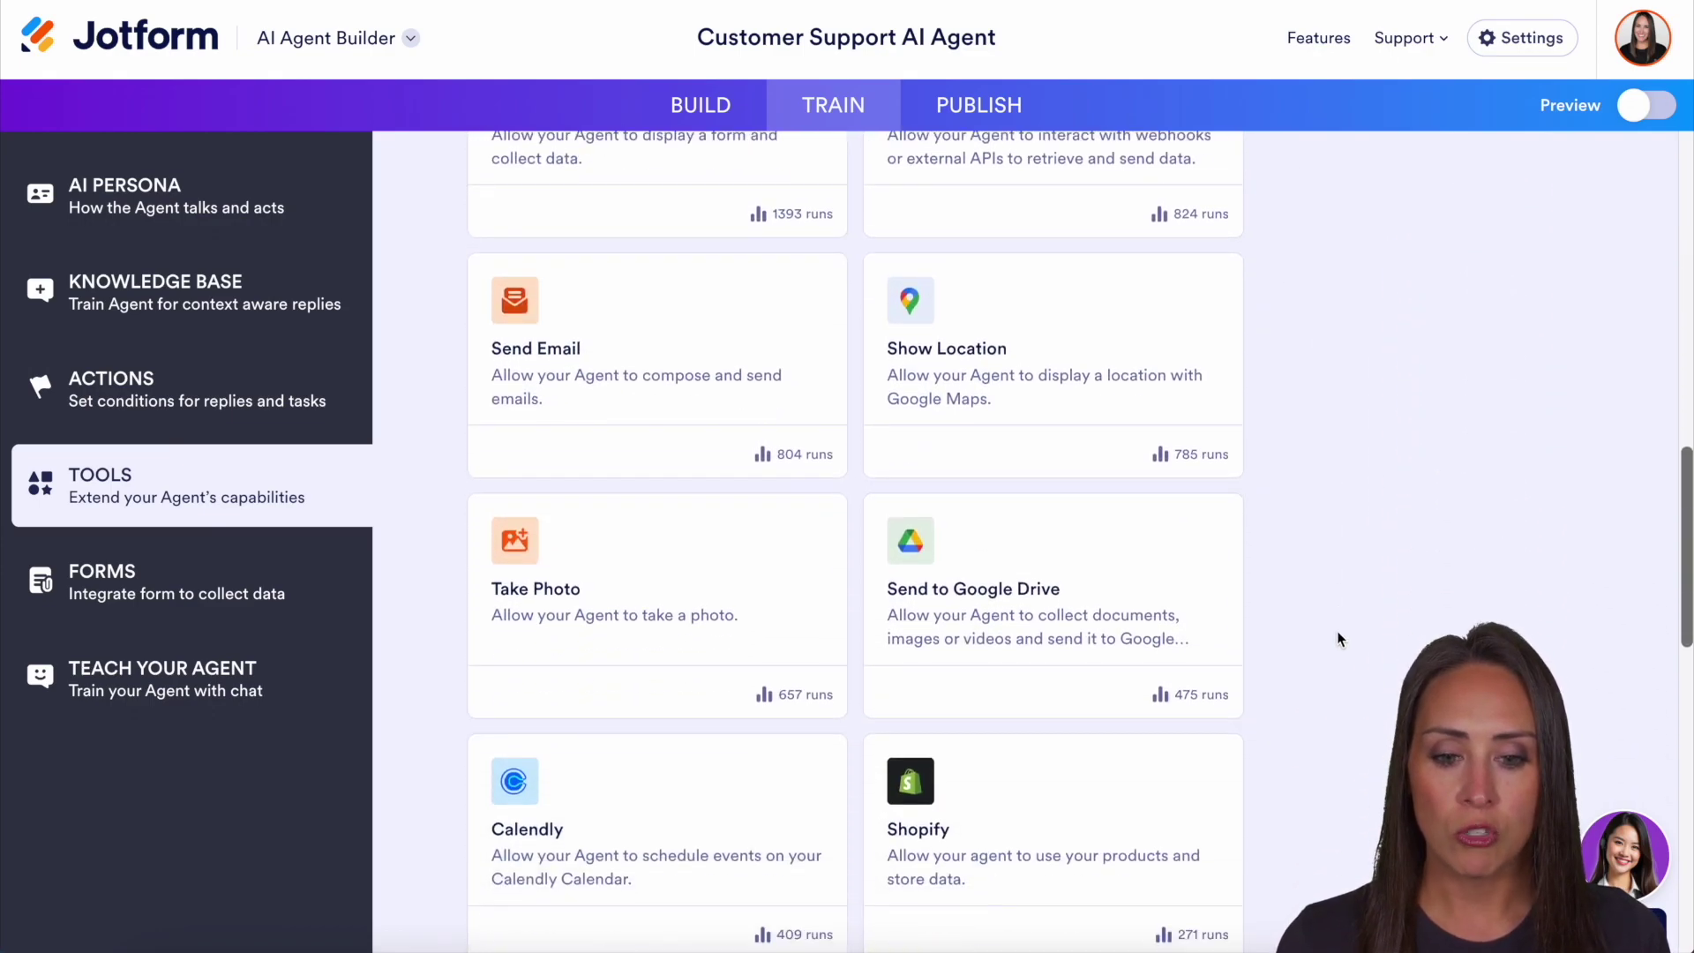
scroll(1337, 640, down, 8)
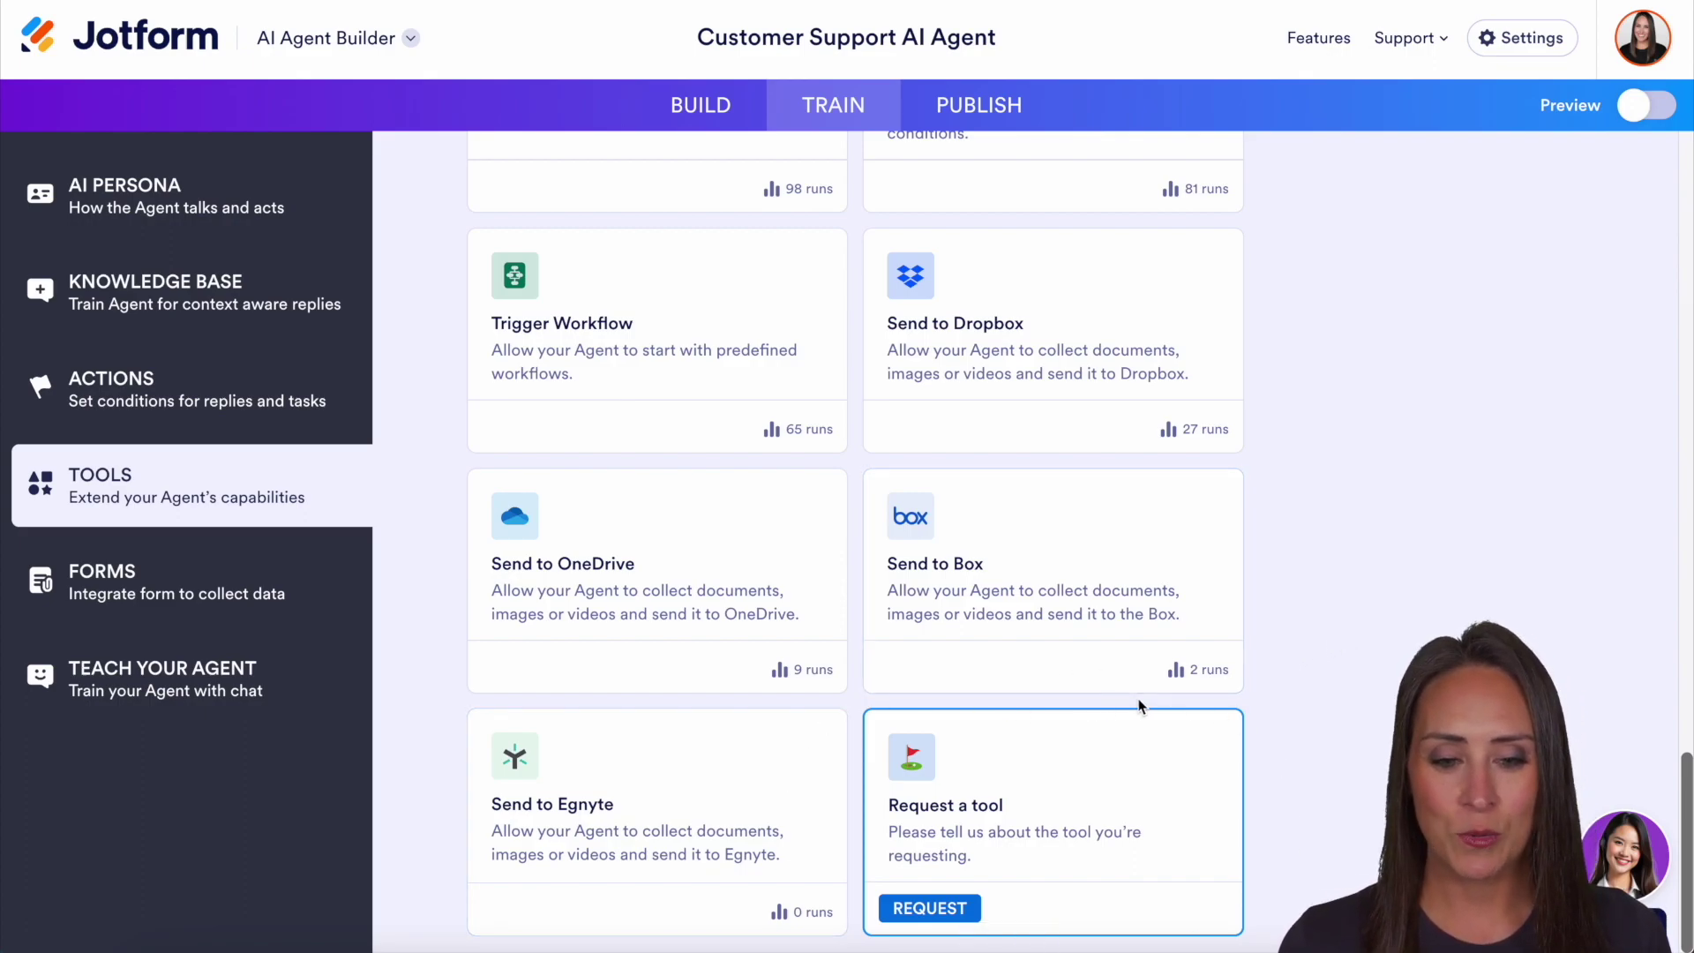
Open the agent's Forms training section and review the forms connected to the agent
click(195, 578)
mouse_move(1051, 639)
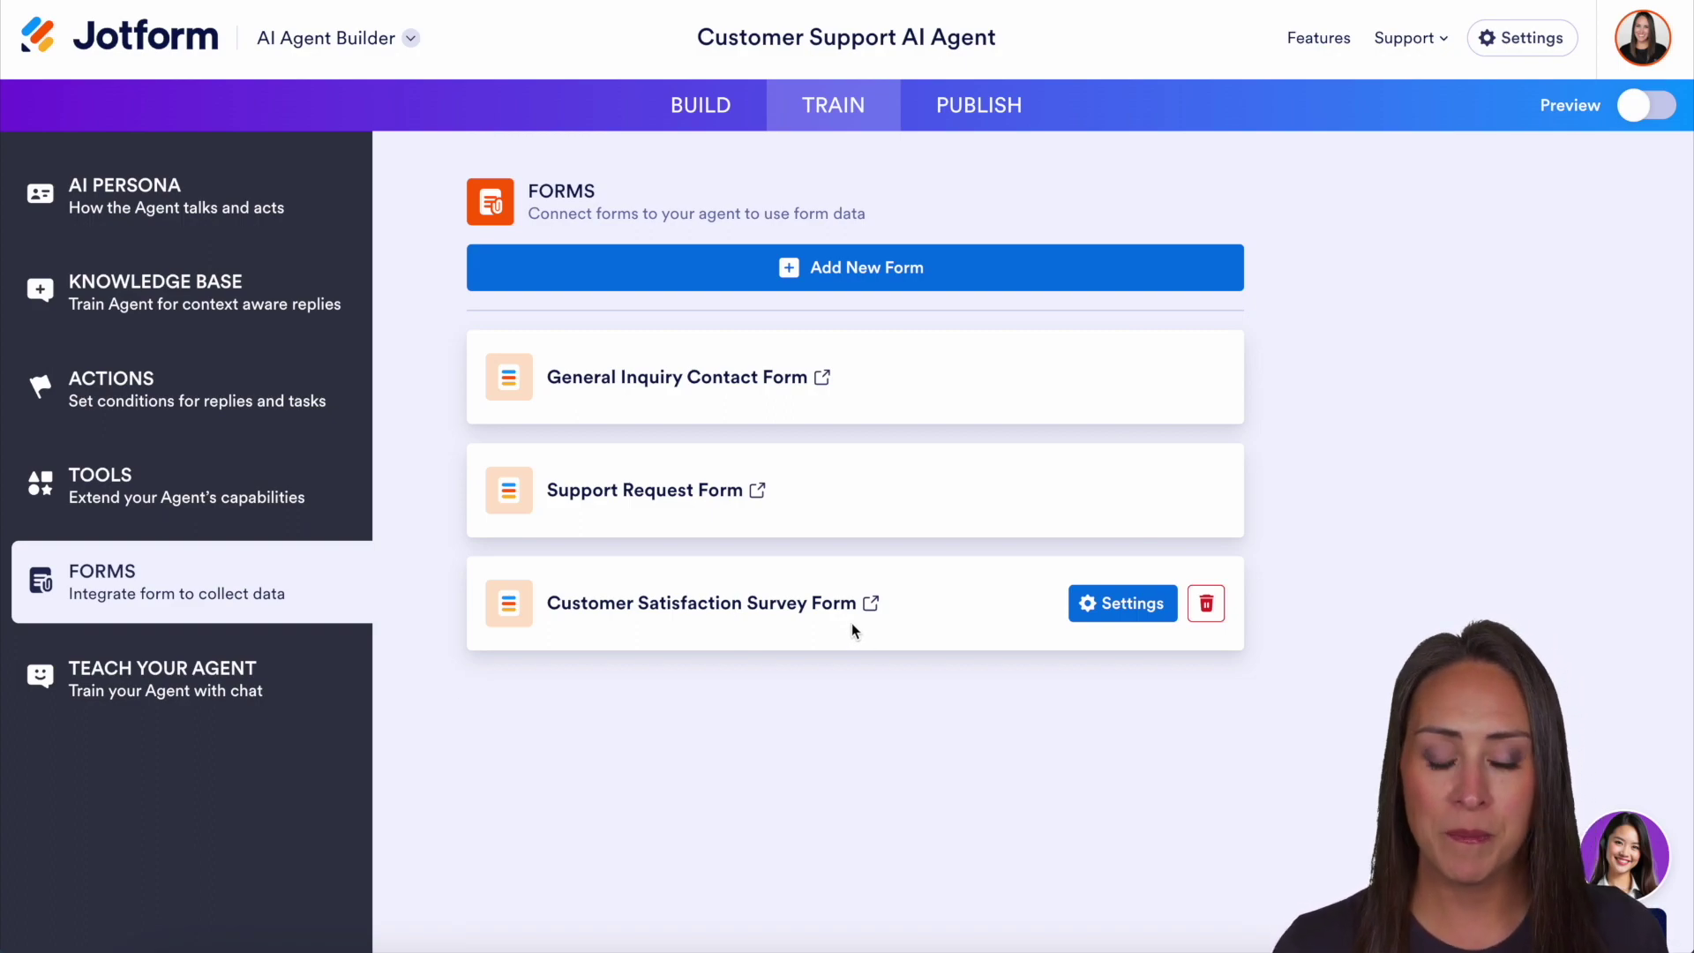
Check the Teach Your Agent chat, and select the Lightbox embed style in the agent's standalone publishing options
click(162, 670)
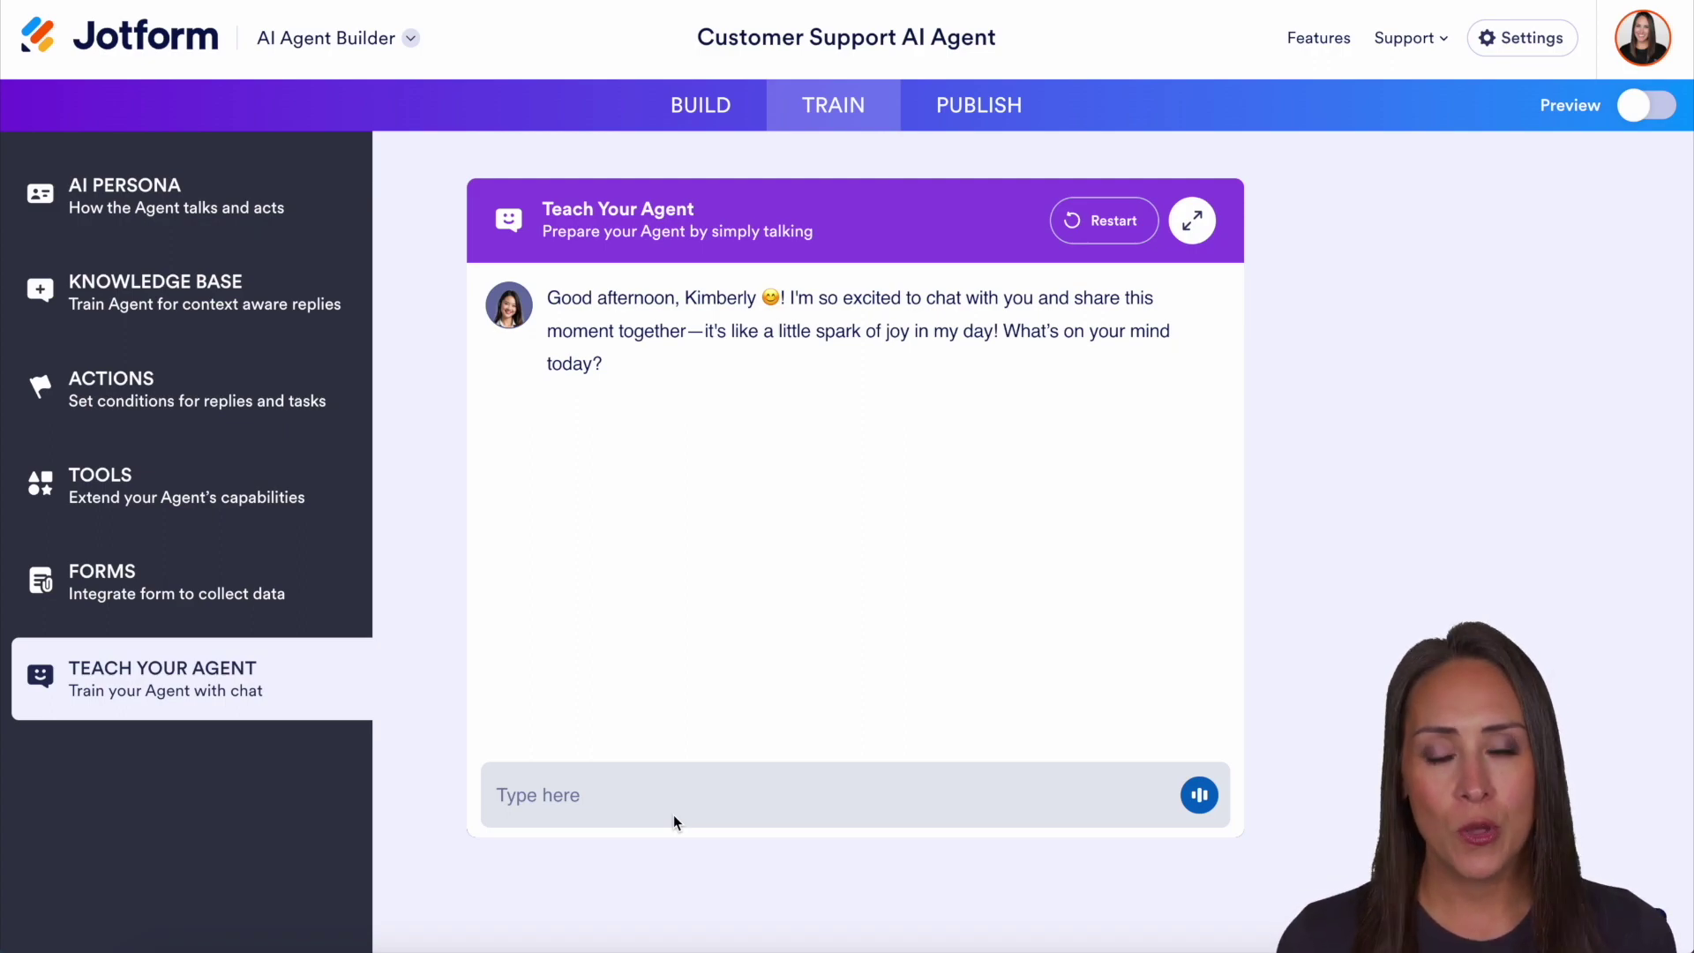
click(973, 111)
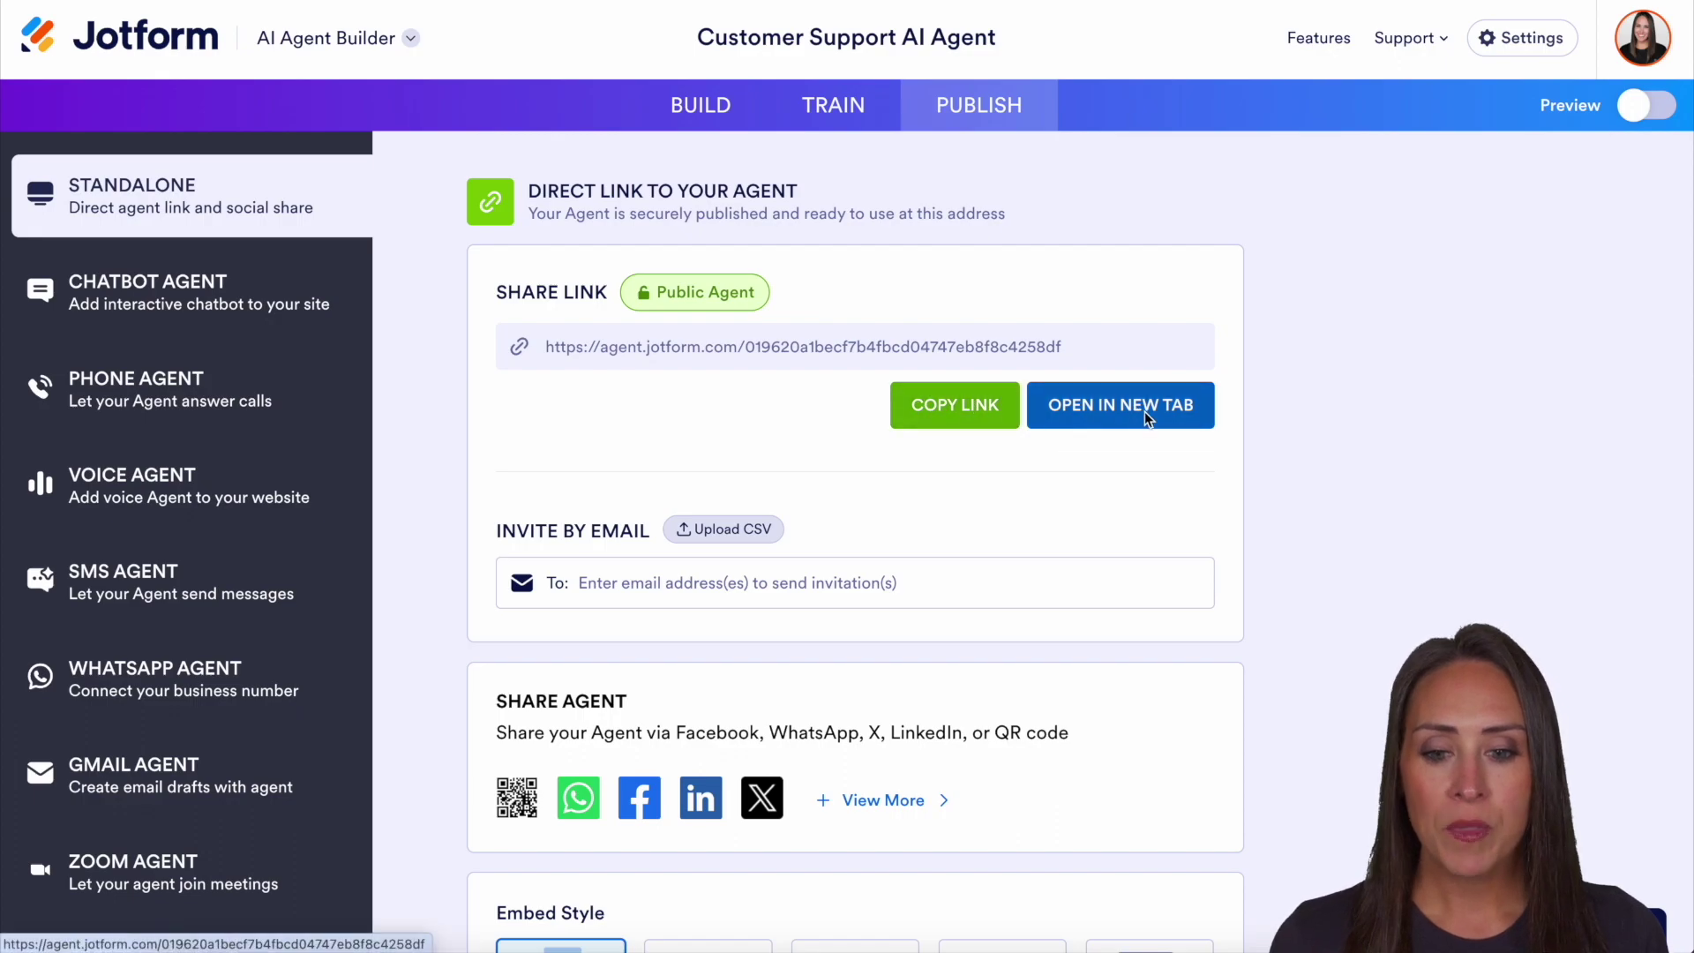
scroll(991, 587, down, 2)
scroll(992, 584, down, 1)
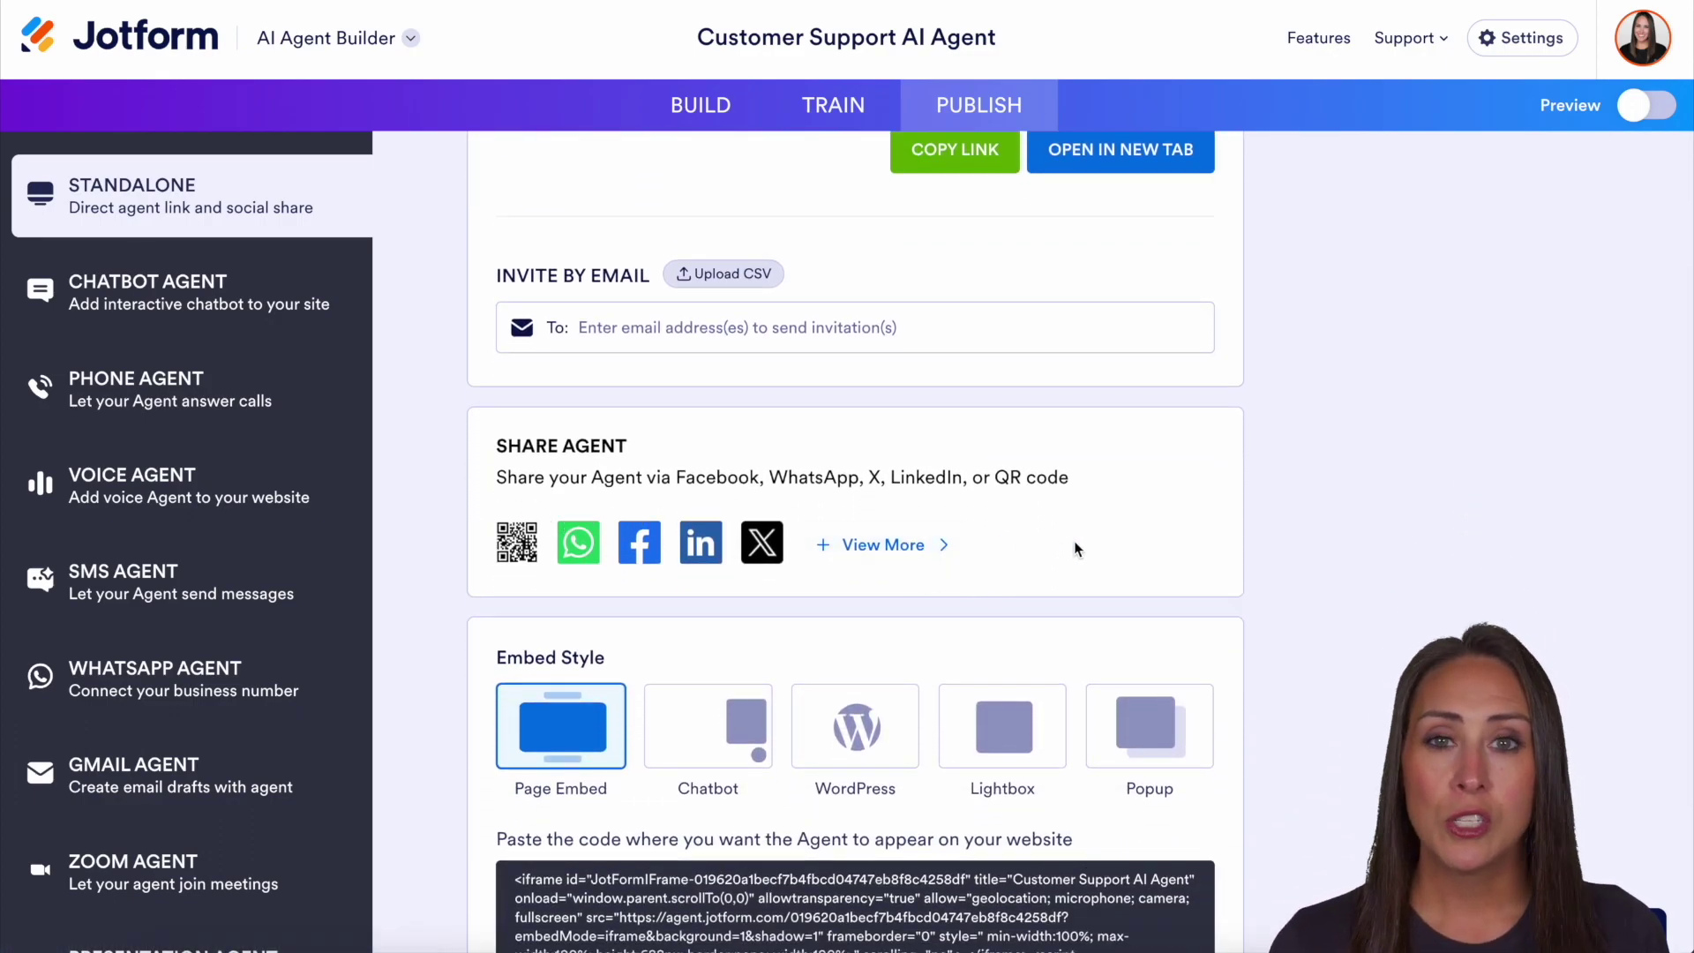
scroll(1193, 529, down, 3)
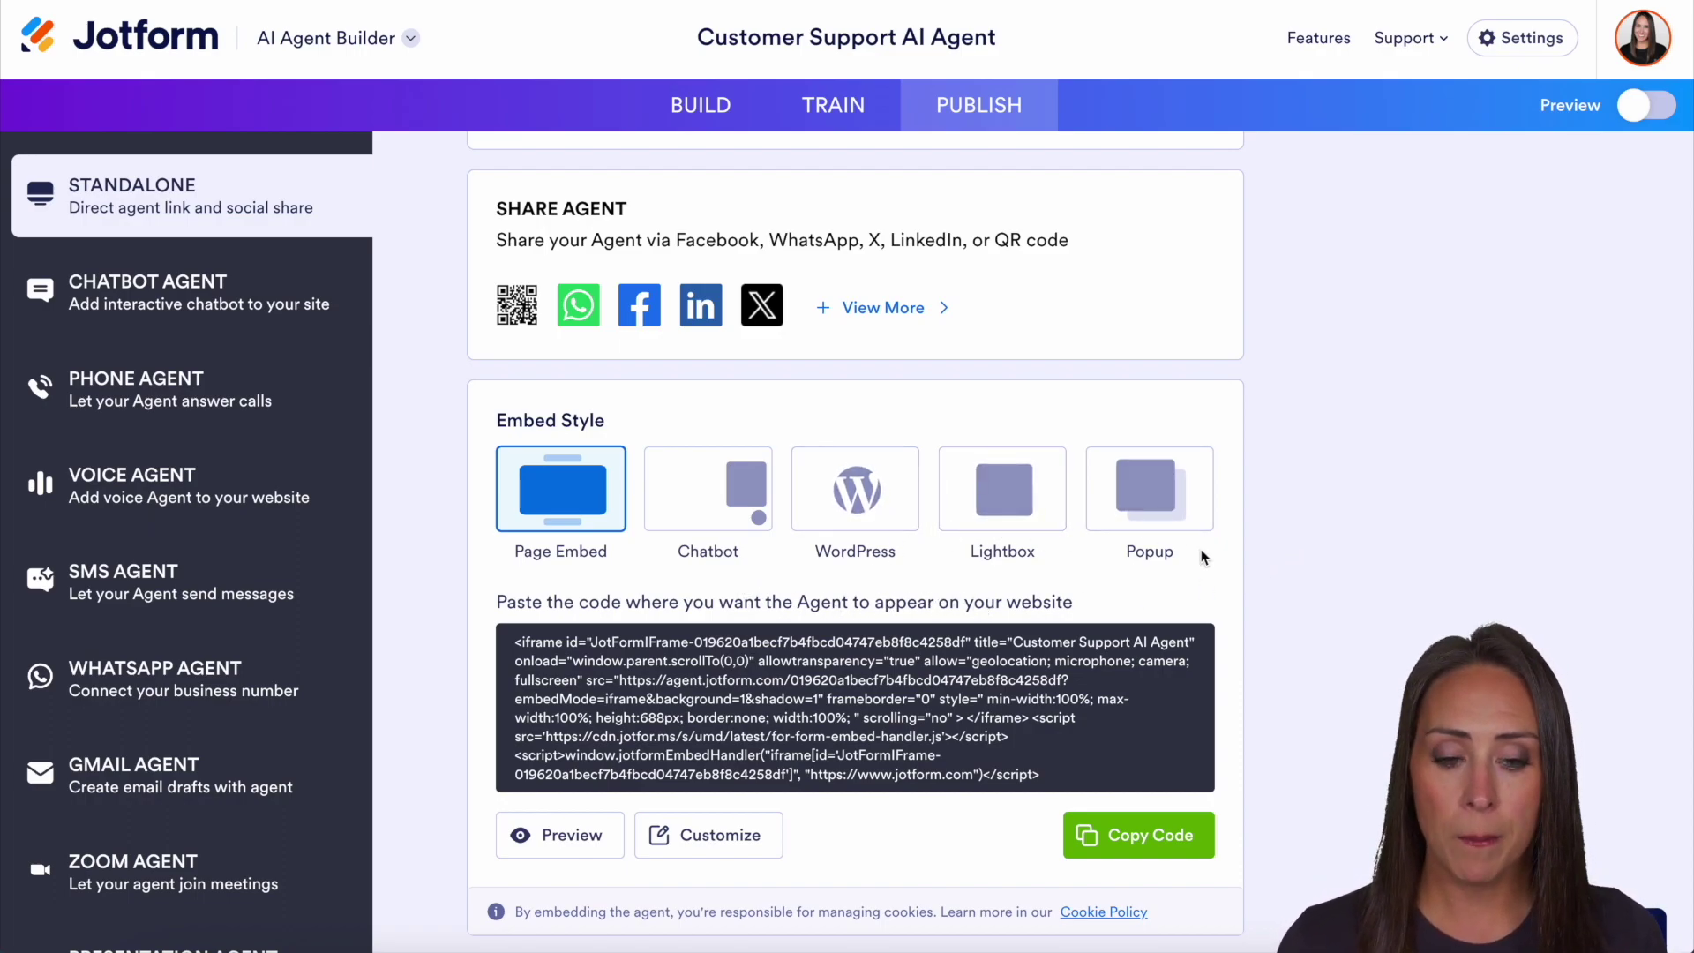
click(971, 490)
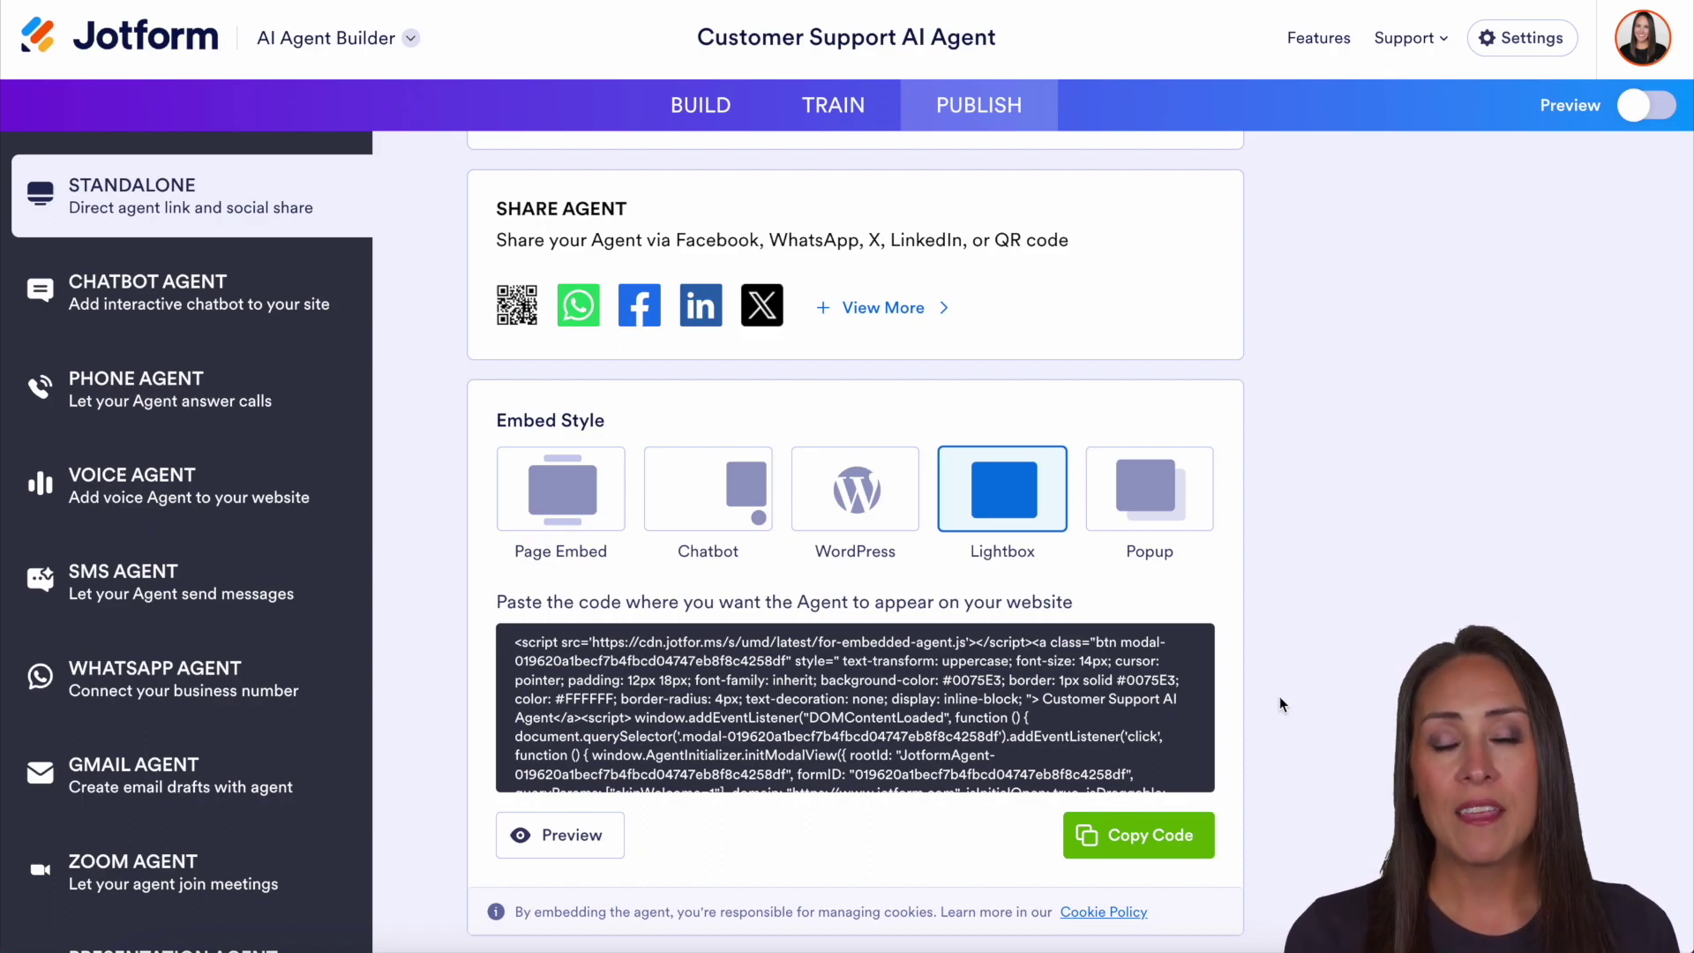
Review the Chatbot Agent's greeting, position and embed code settings, and the Phone Agent's number and test call options
click(105, 318)
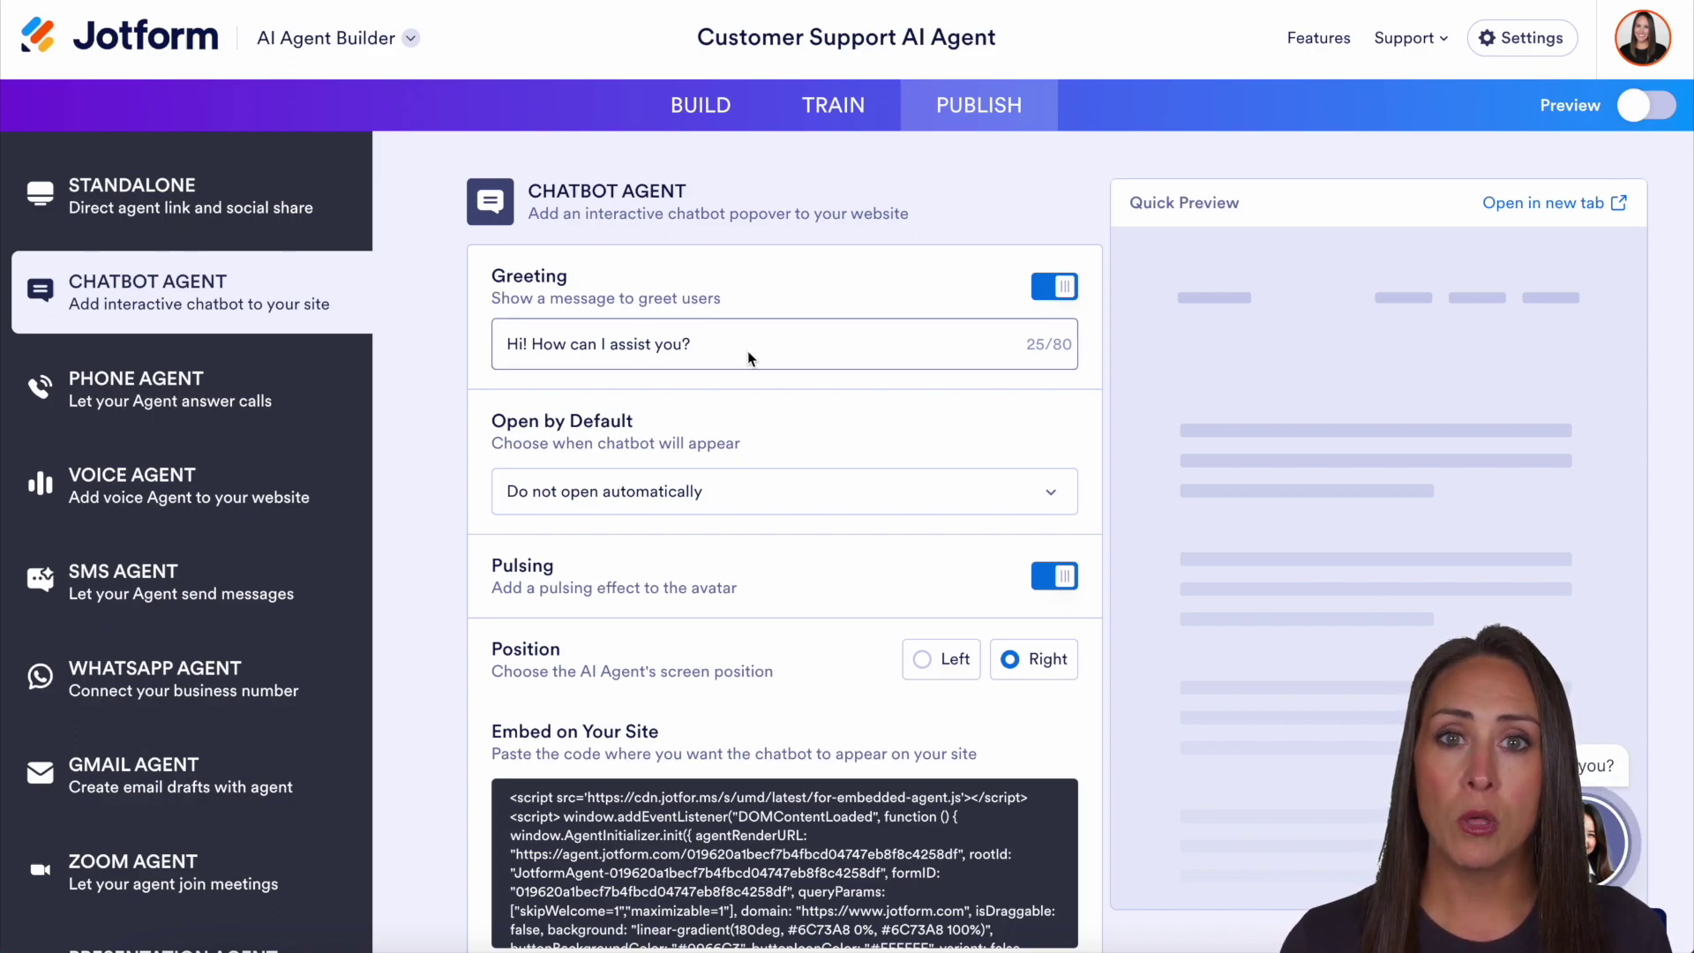
scroll(829, 389, down, 3)
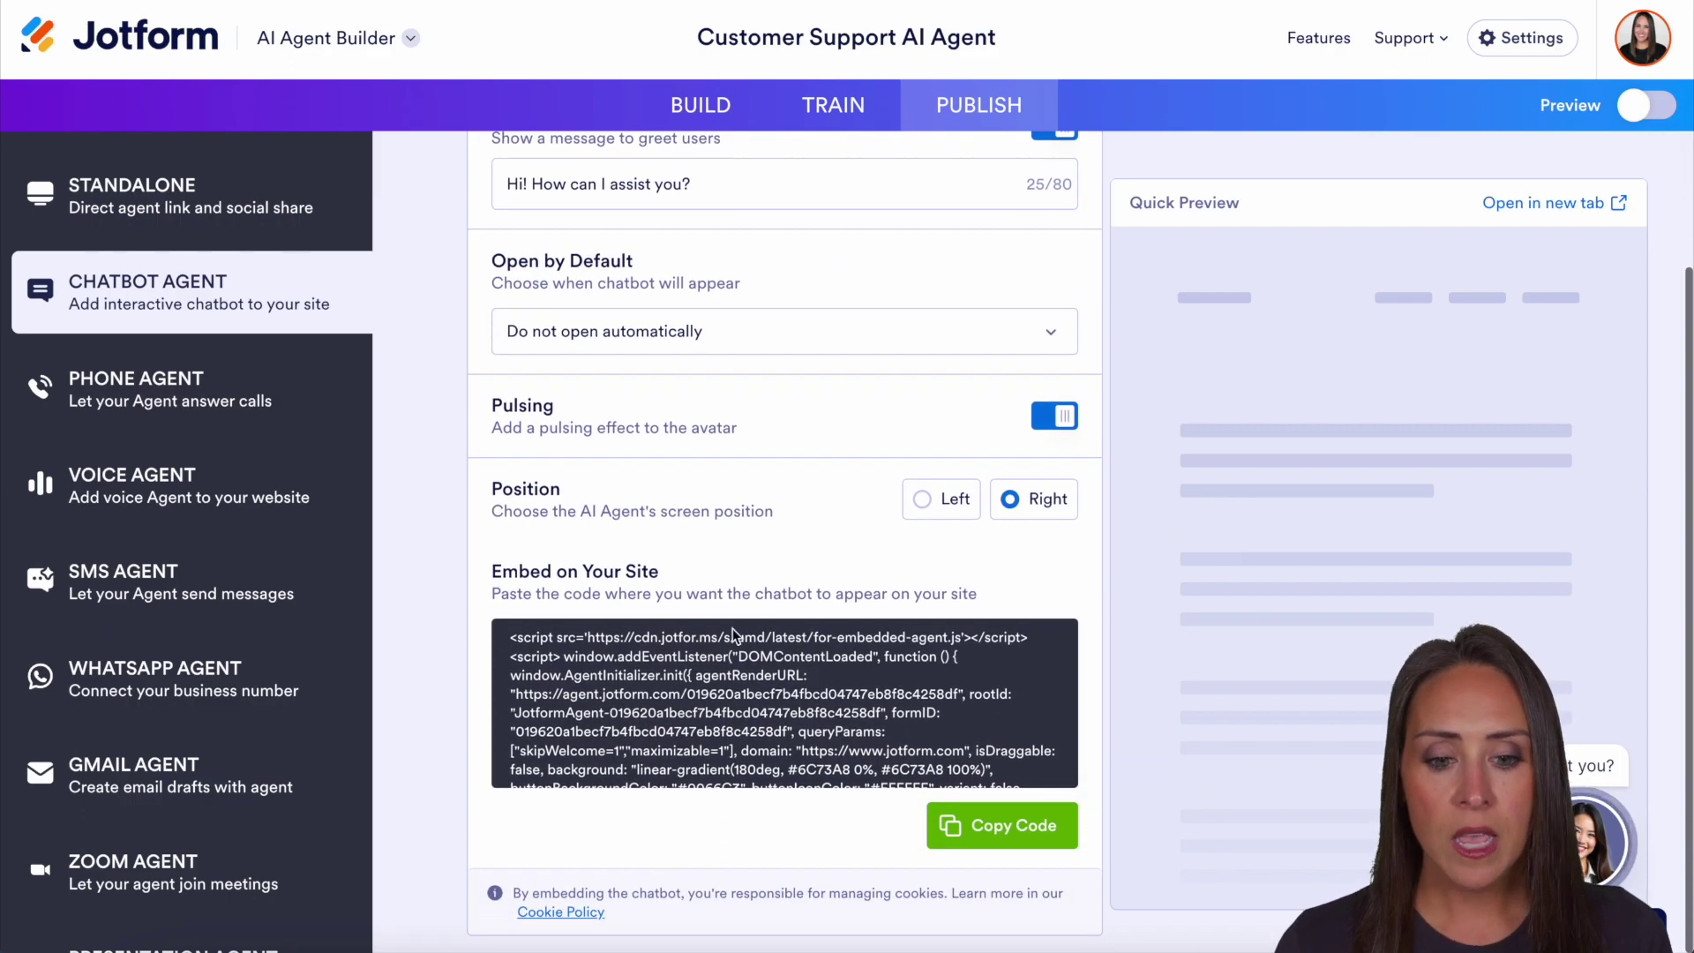
click(214, 381)
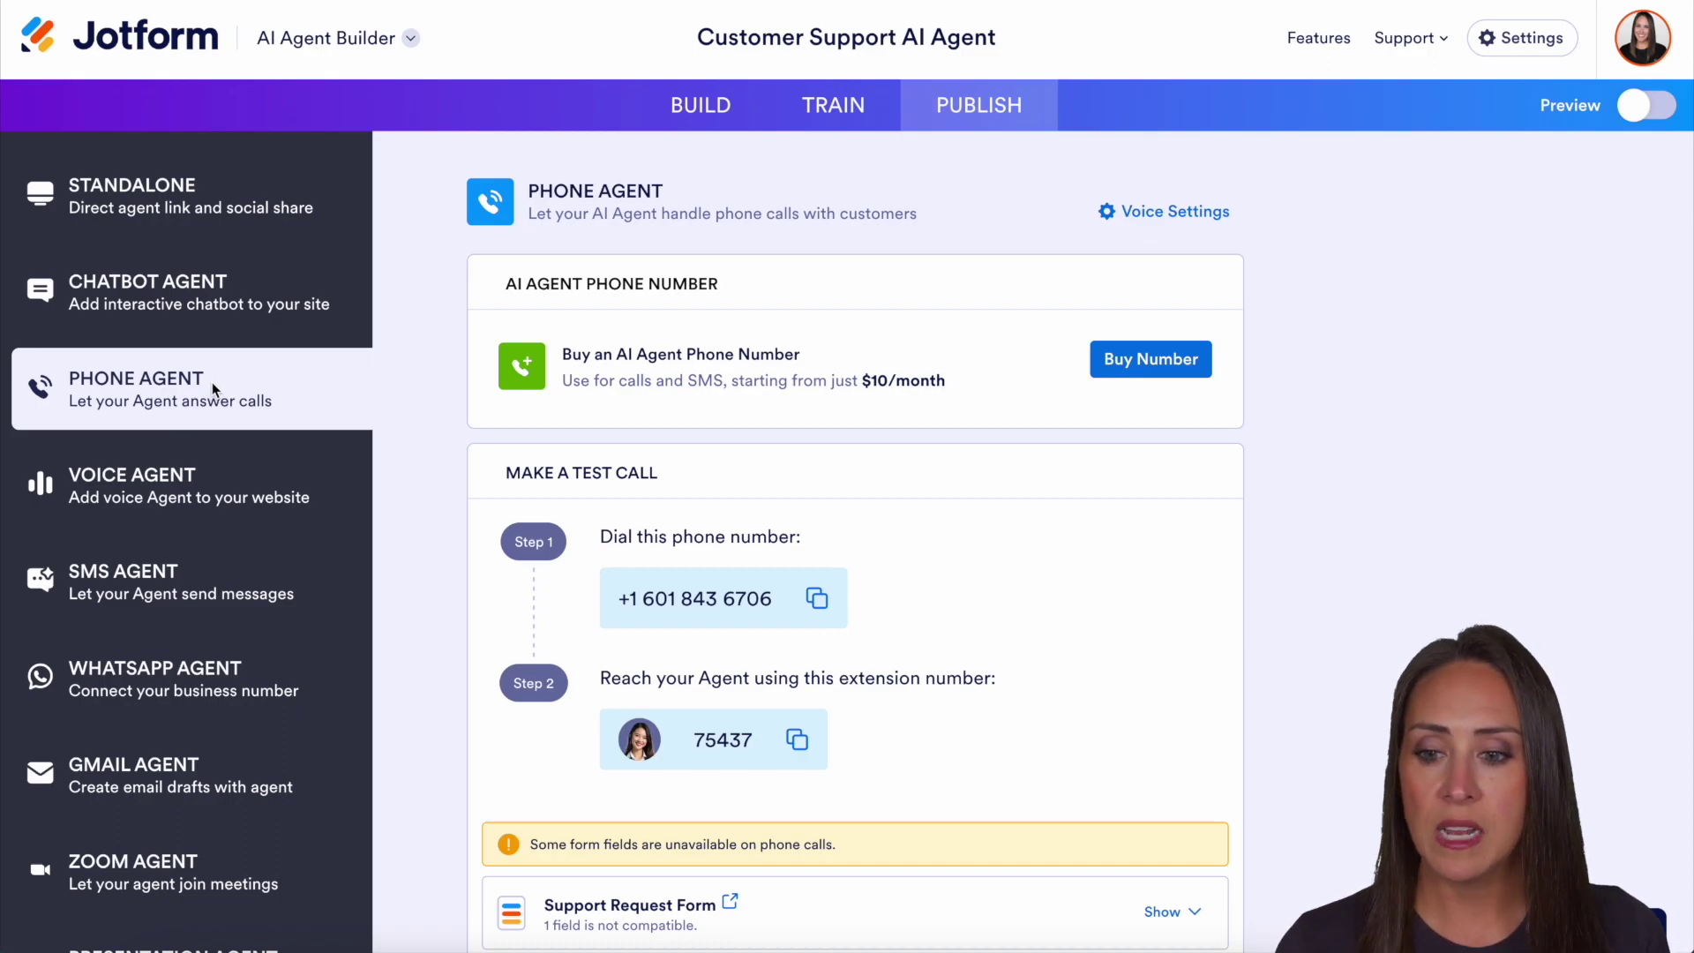
Open the voice selection for the Voice Agent and listen to part of the Laura voice sample
click(112, 493)
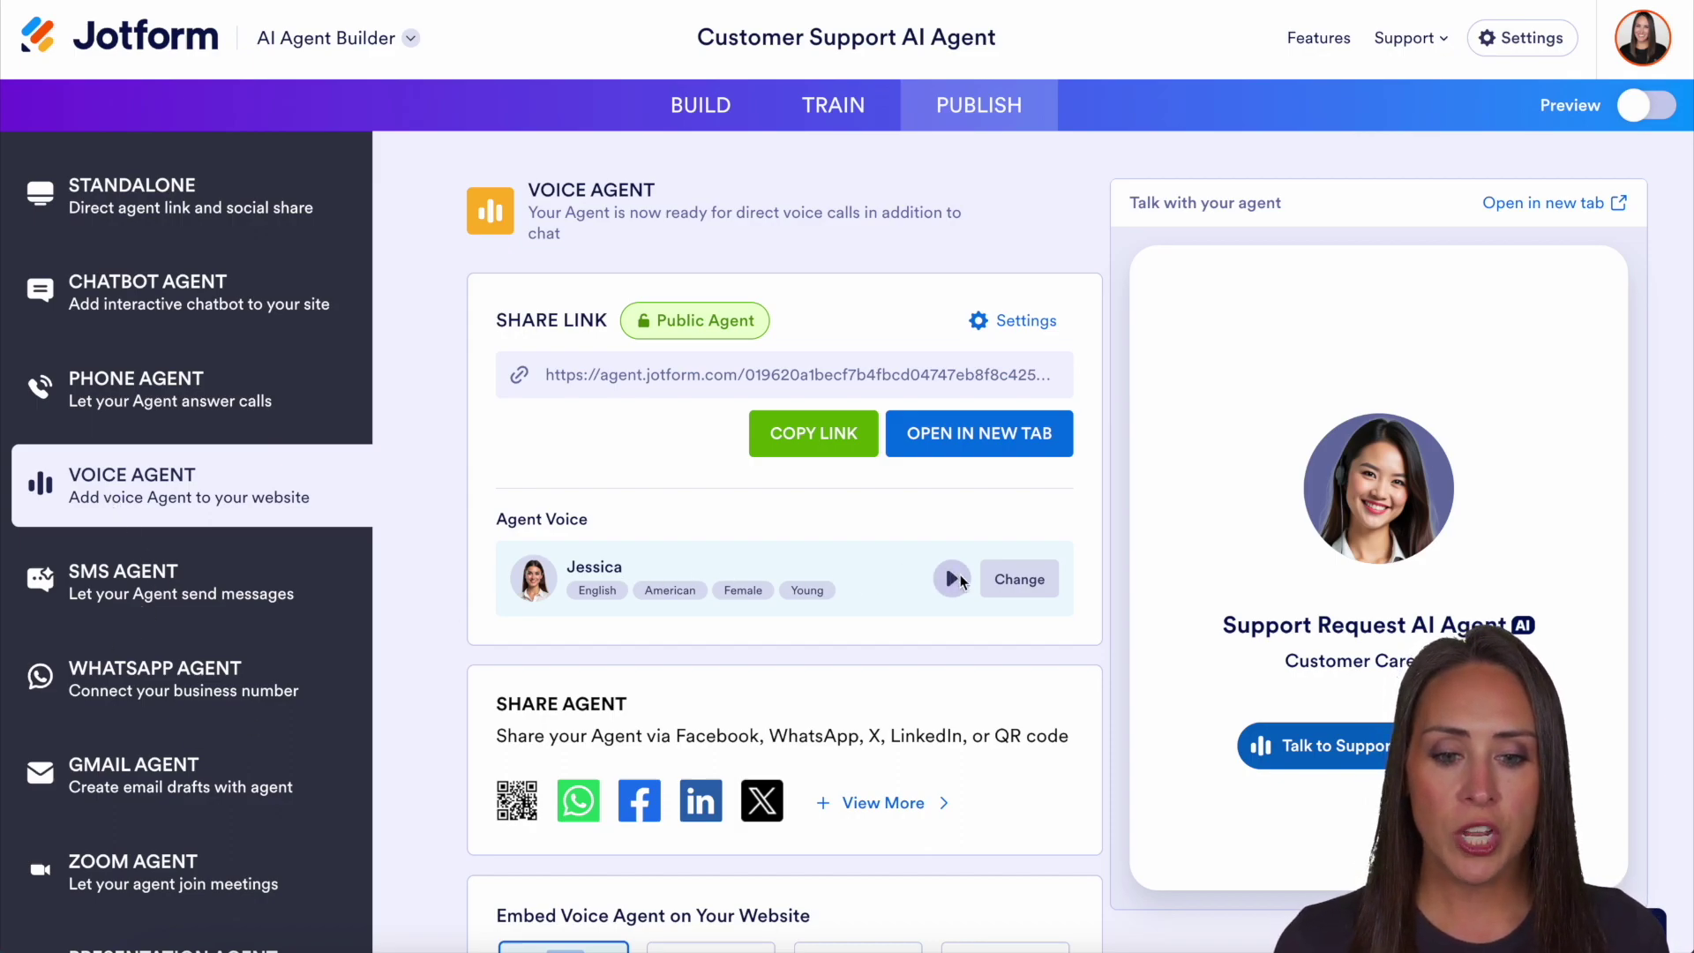
click(1010, 583)
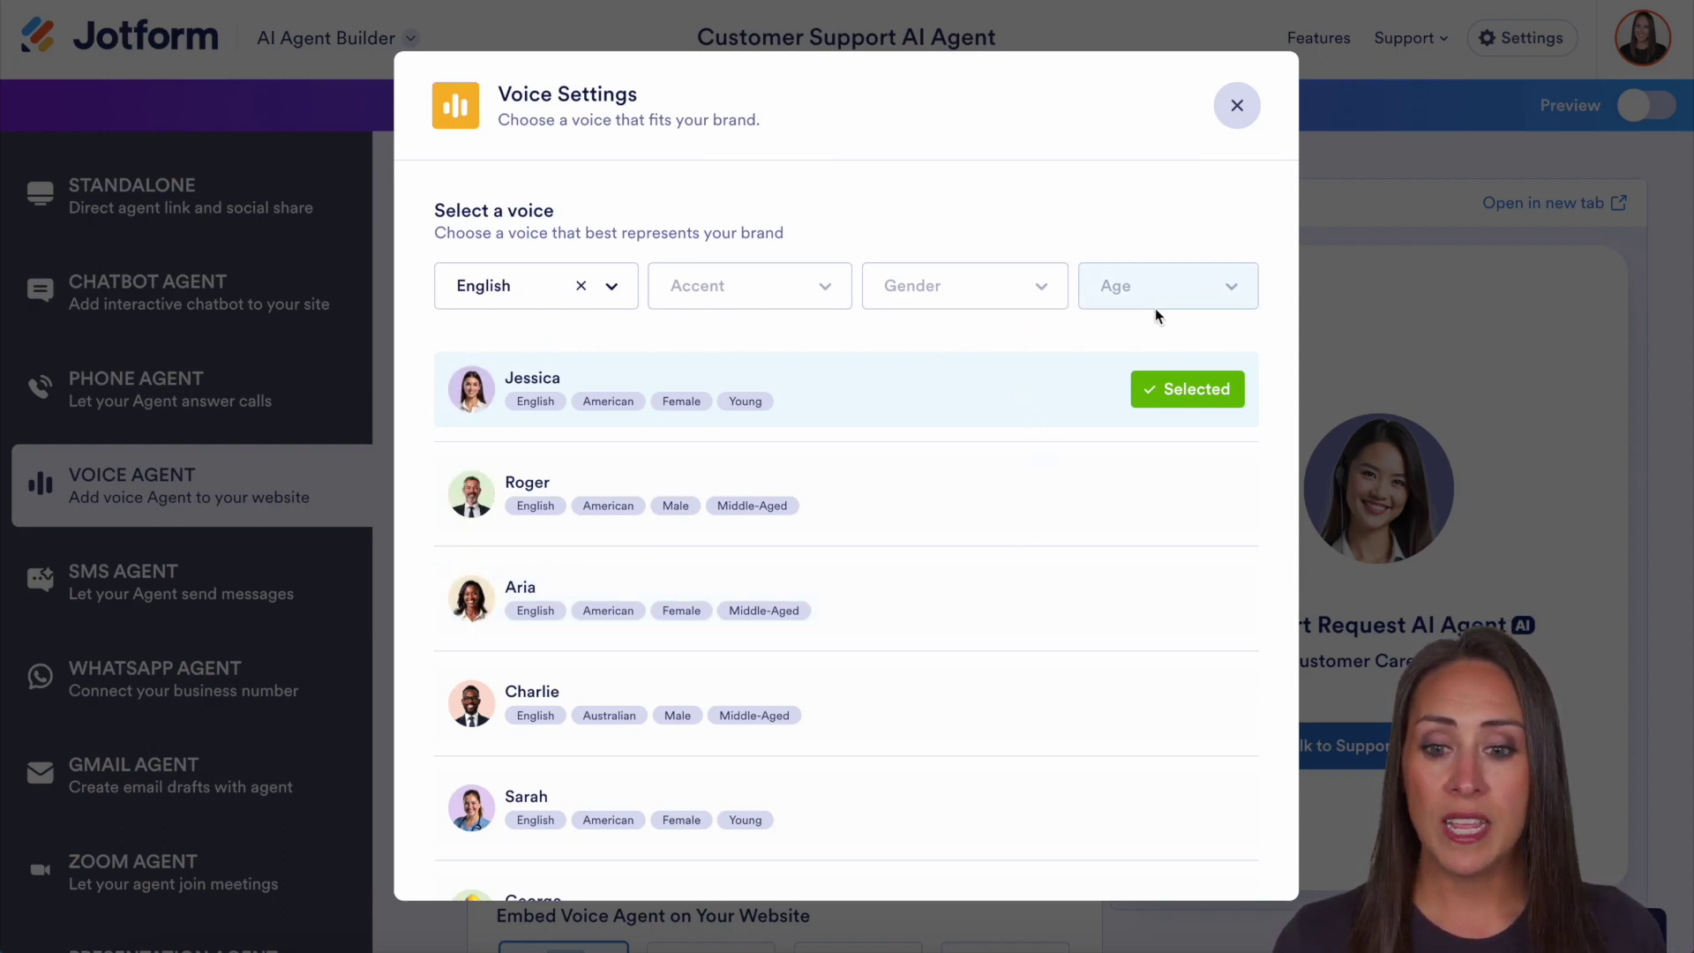
scroll(1011, 642, down, 7)
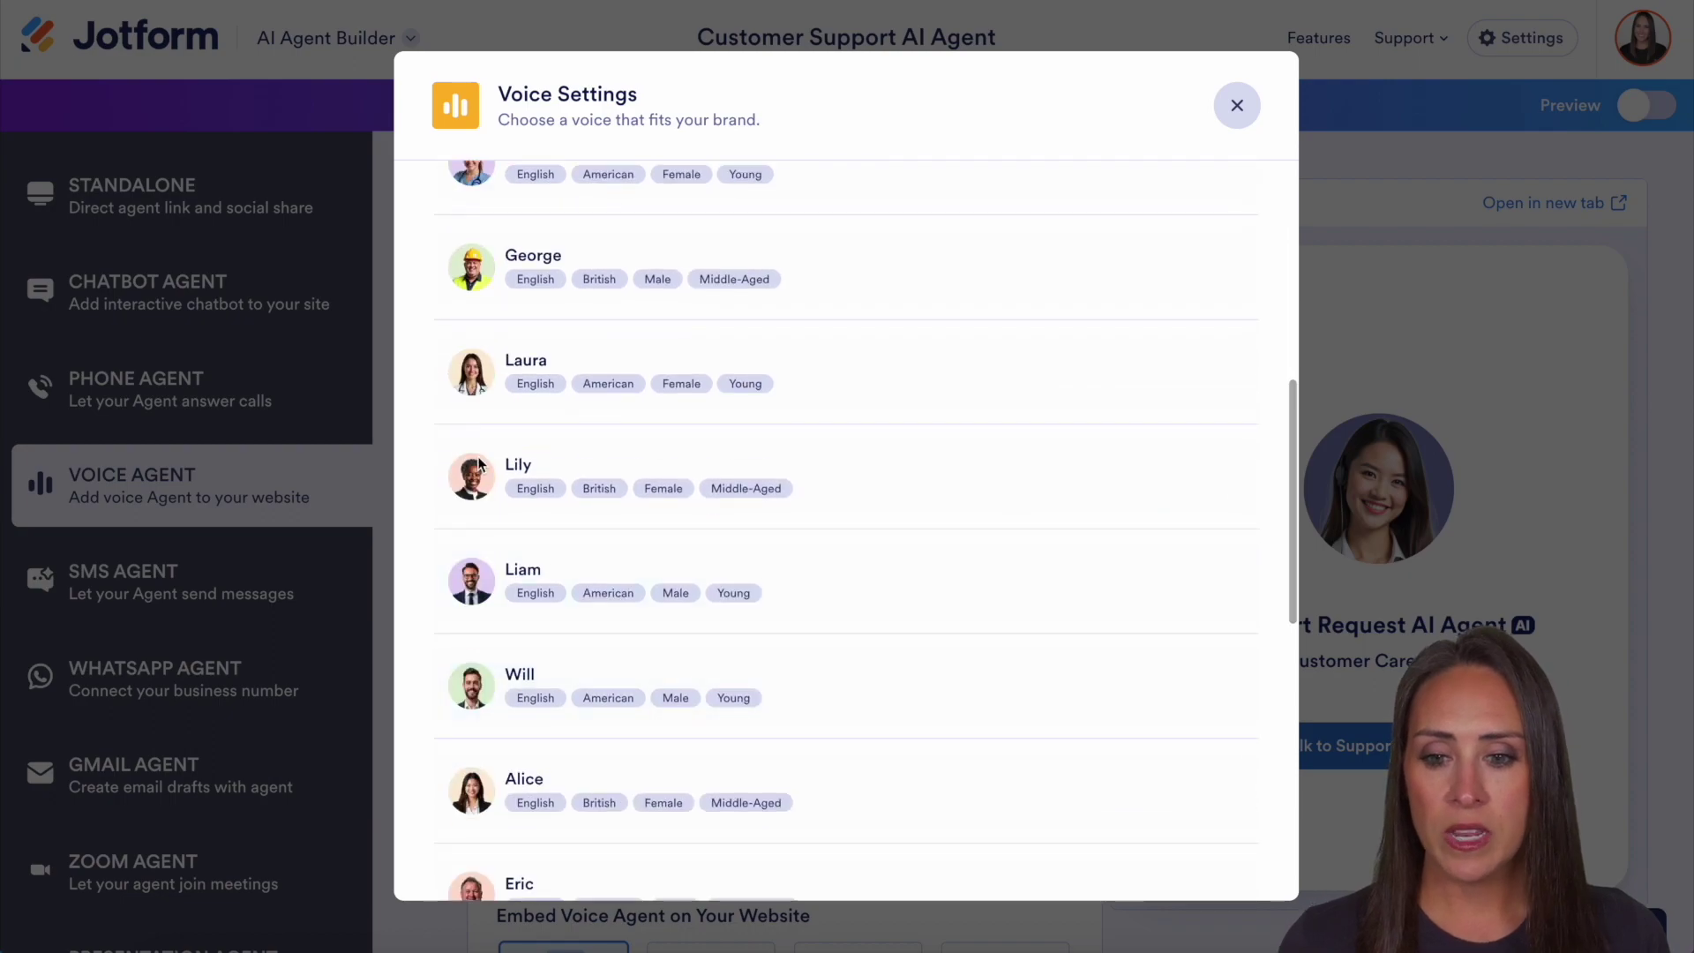
click(472, 373)
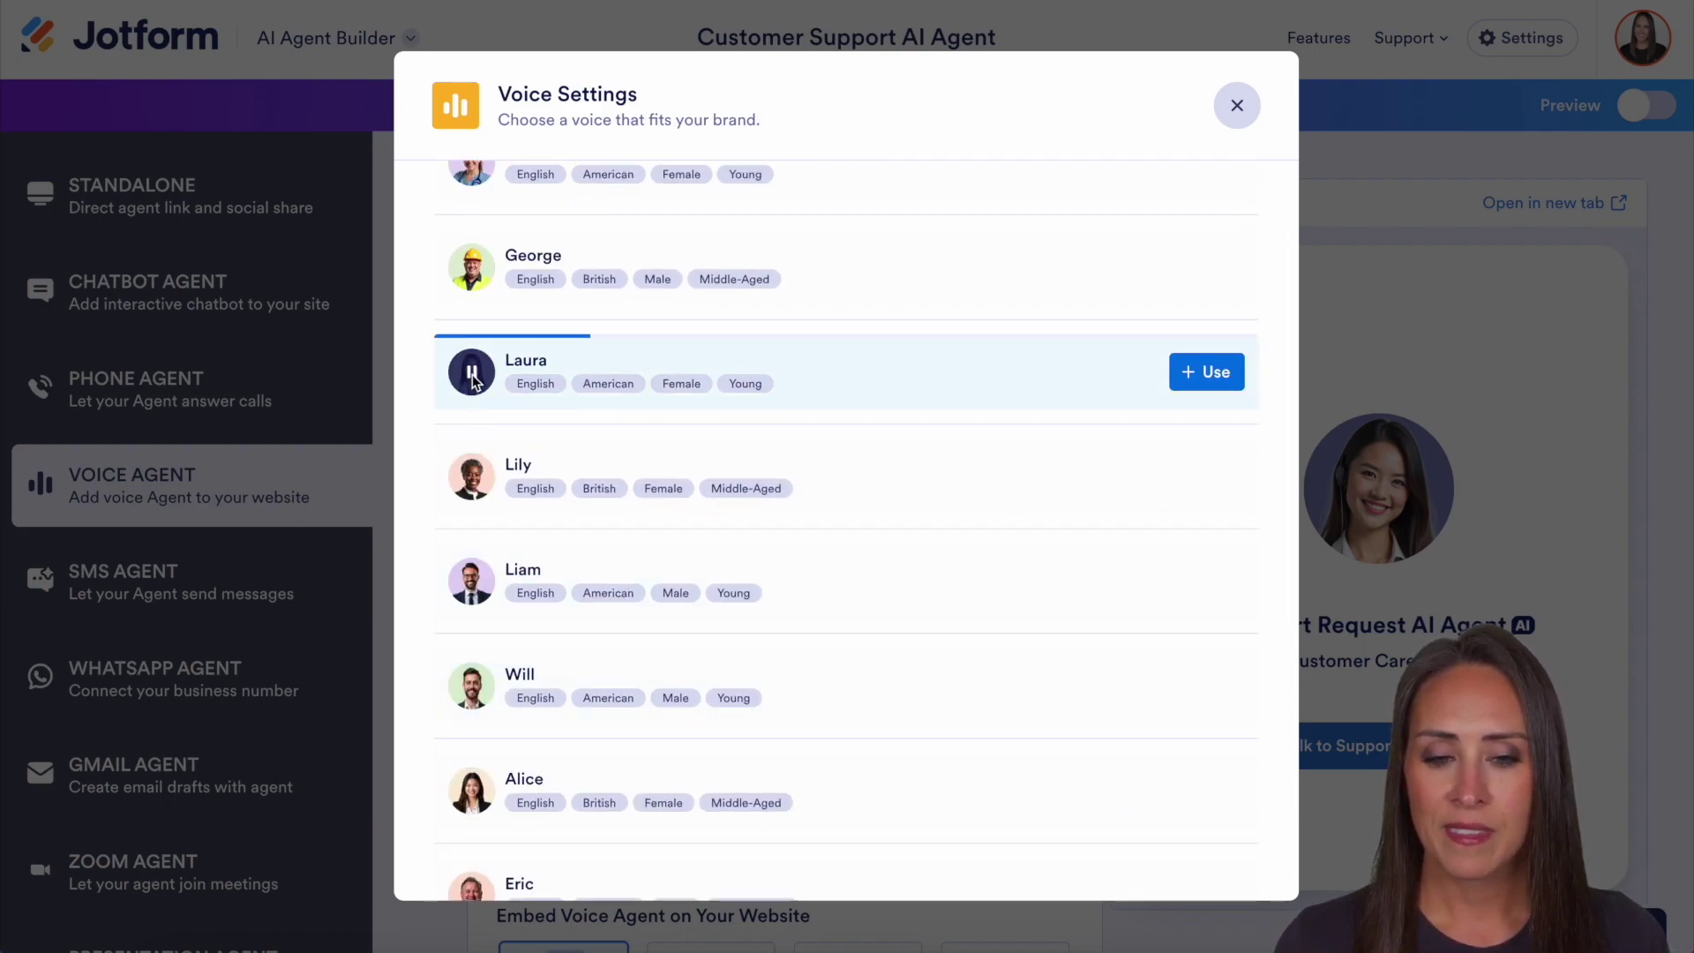
click(472, 375)
Listen to the Matilda voice near the end of the list and set it as the agent's voice
scroll(1071, 472, down, 9)
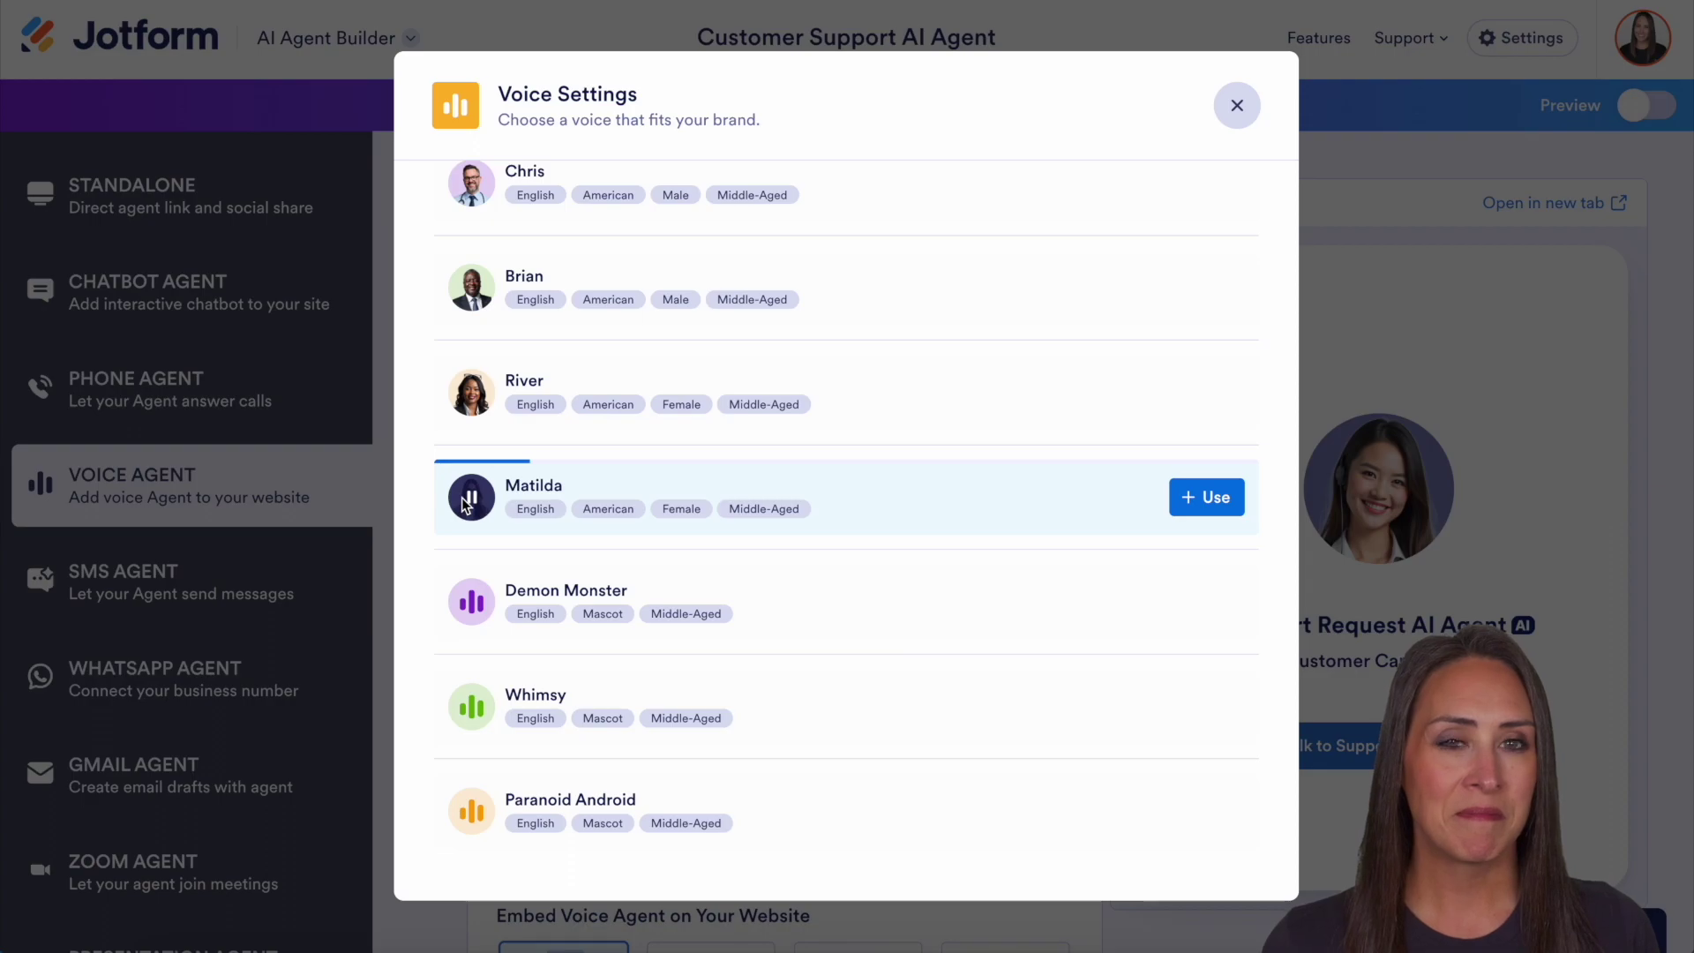
click(468, 500)
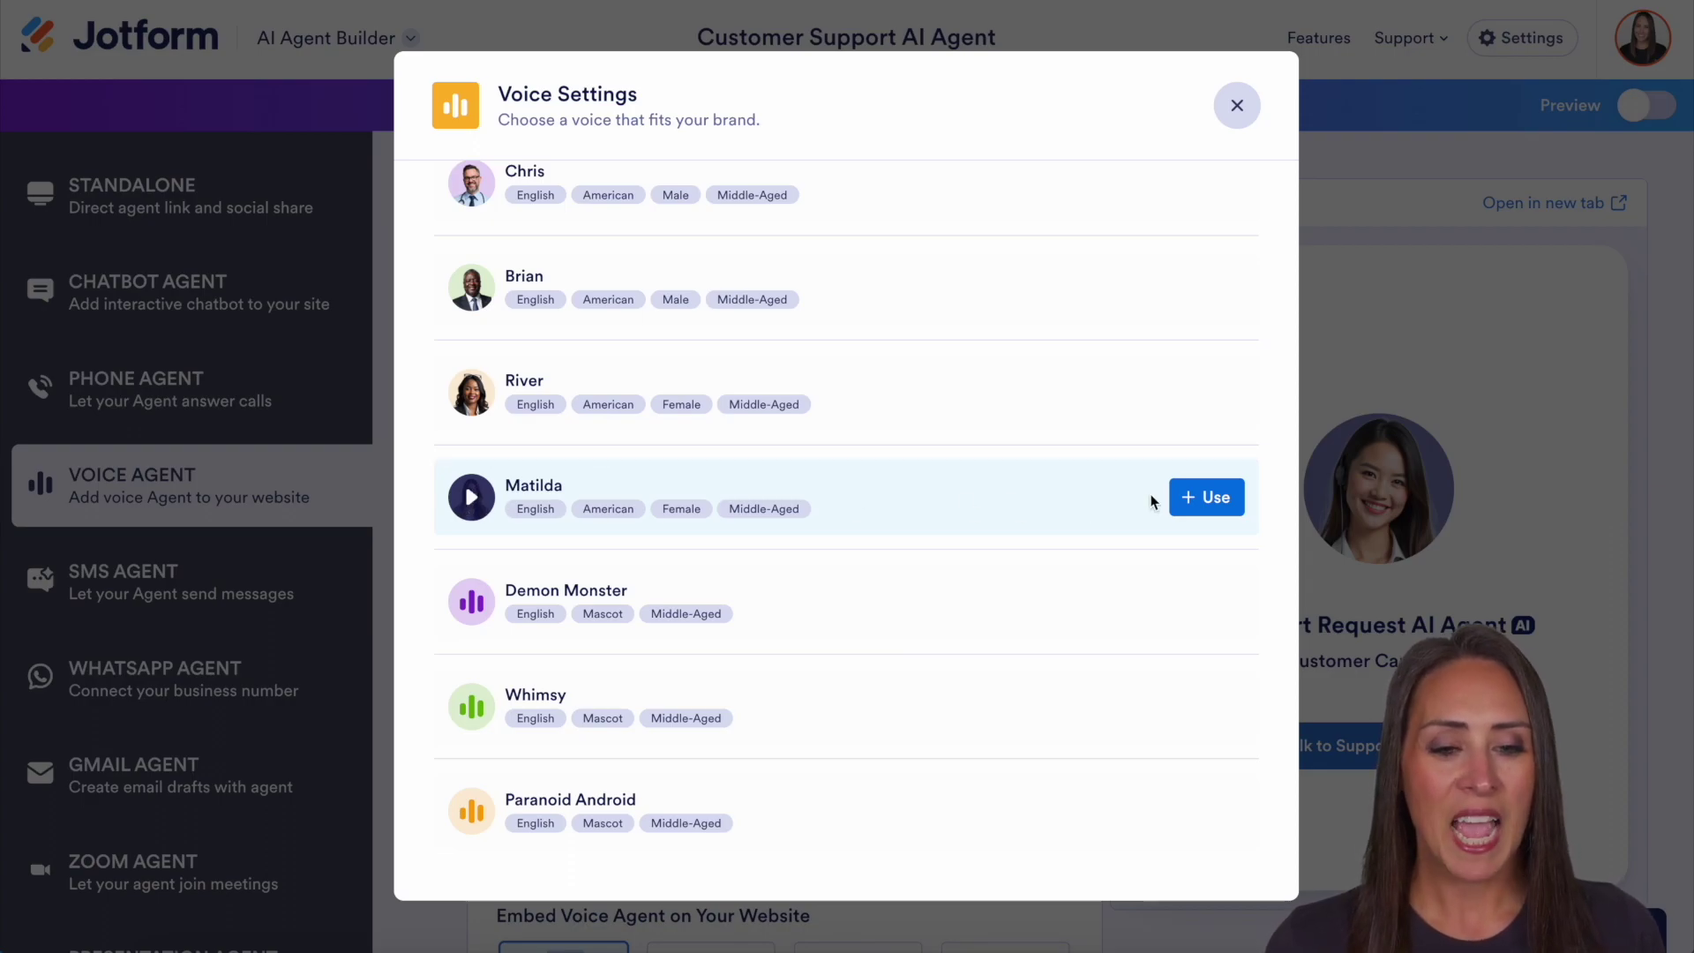
click(1194, 501)
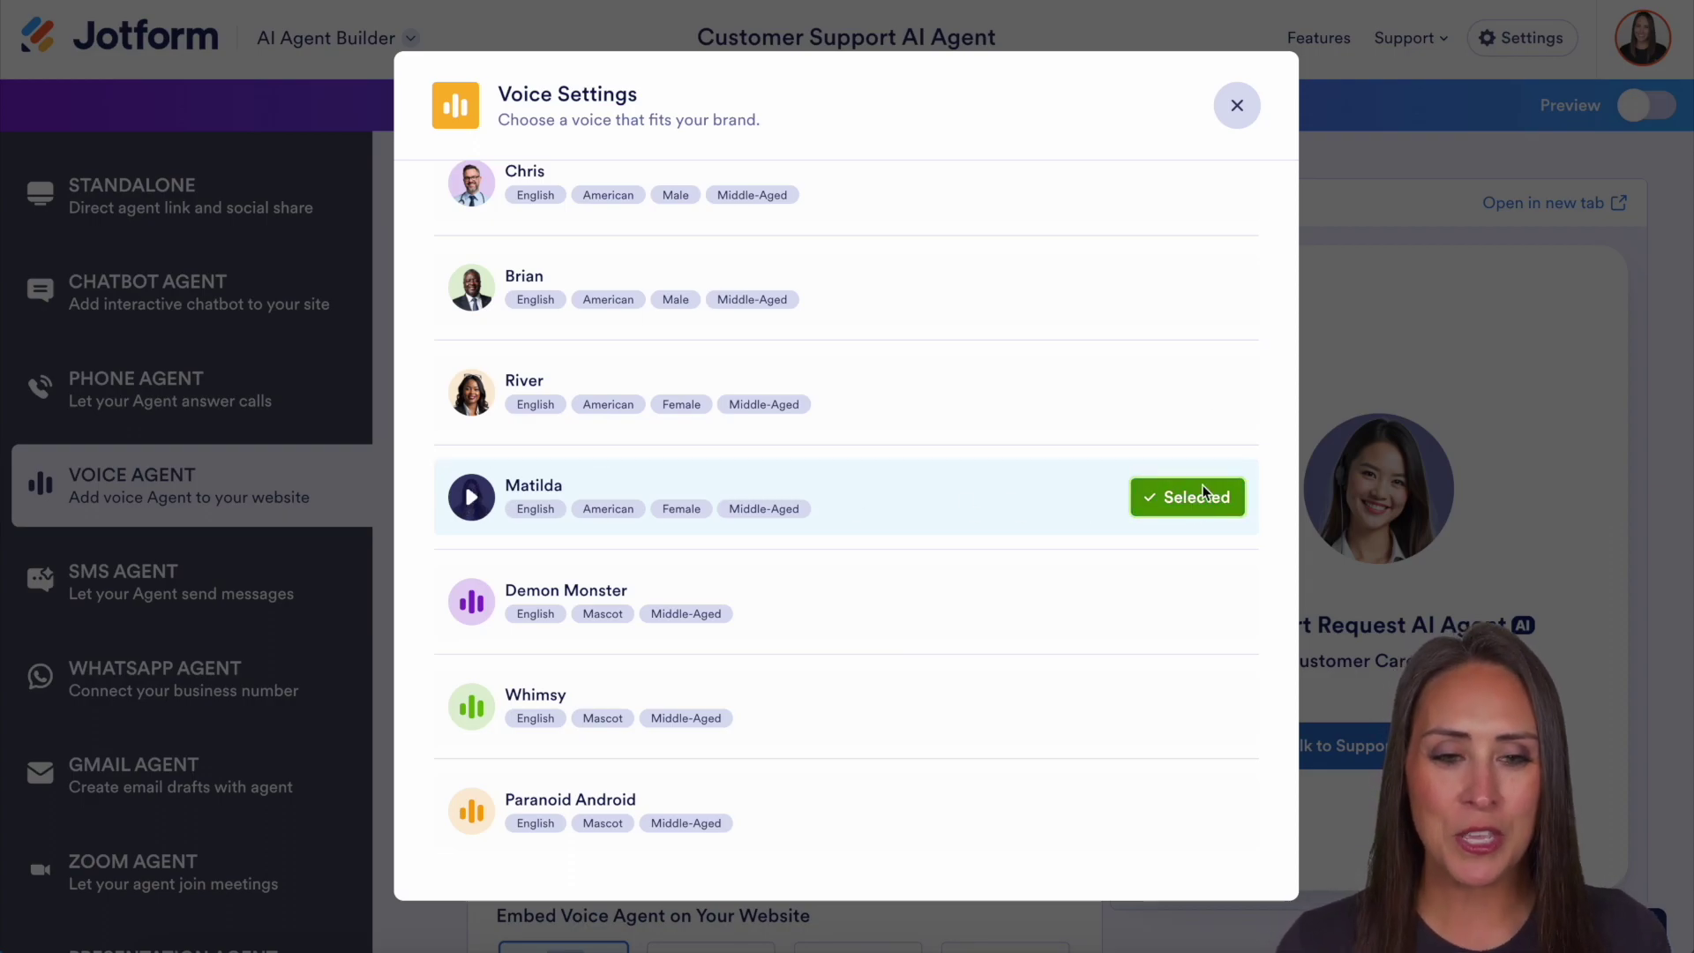
click(1244, 117)
Look through the voice embed styles and the SMS, WhatsApp, Gmail, Zoom and Messenger publishing channels
scroll(1108, 467, down, 5)
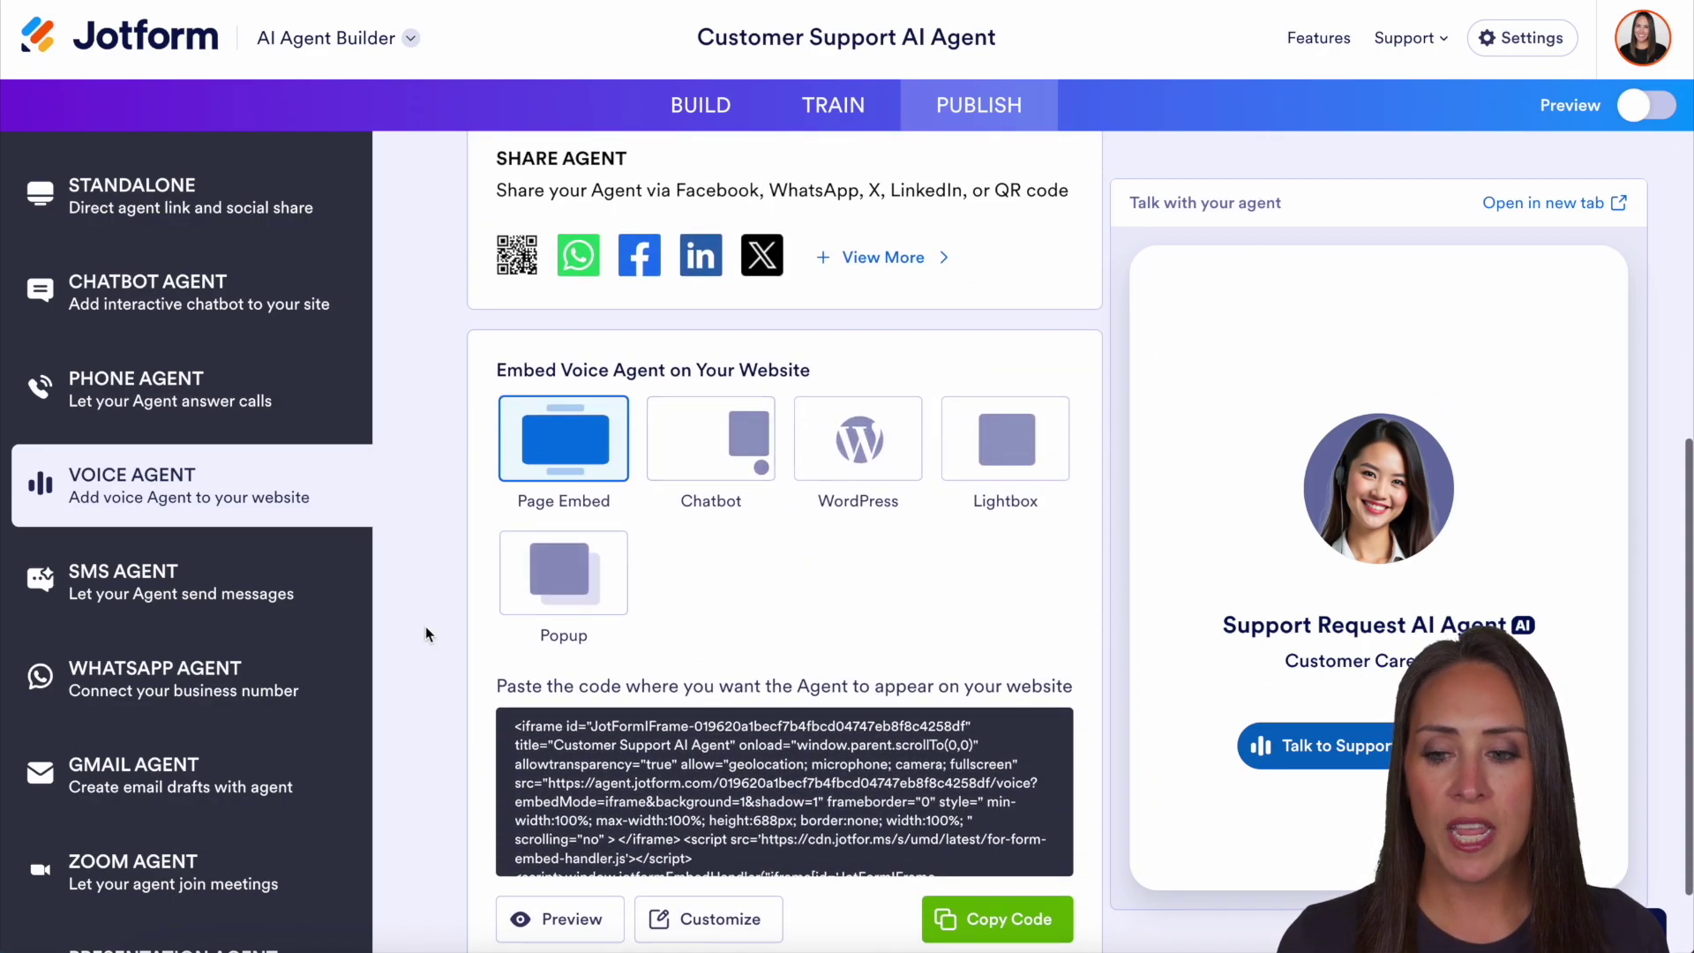
click(182, 589)
click(139, 681)
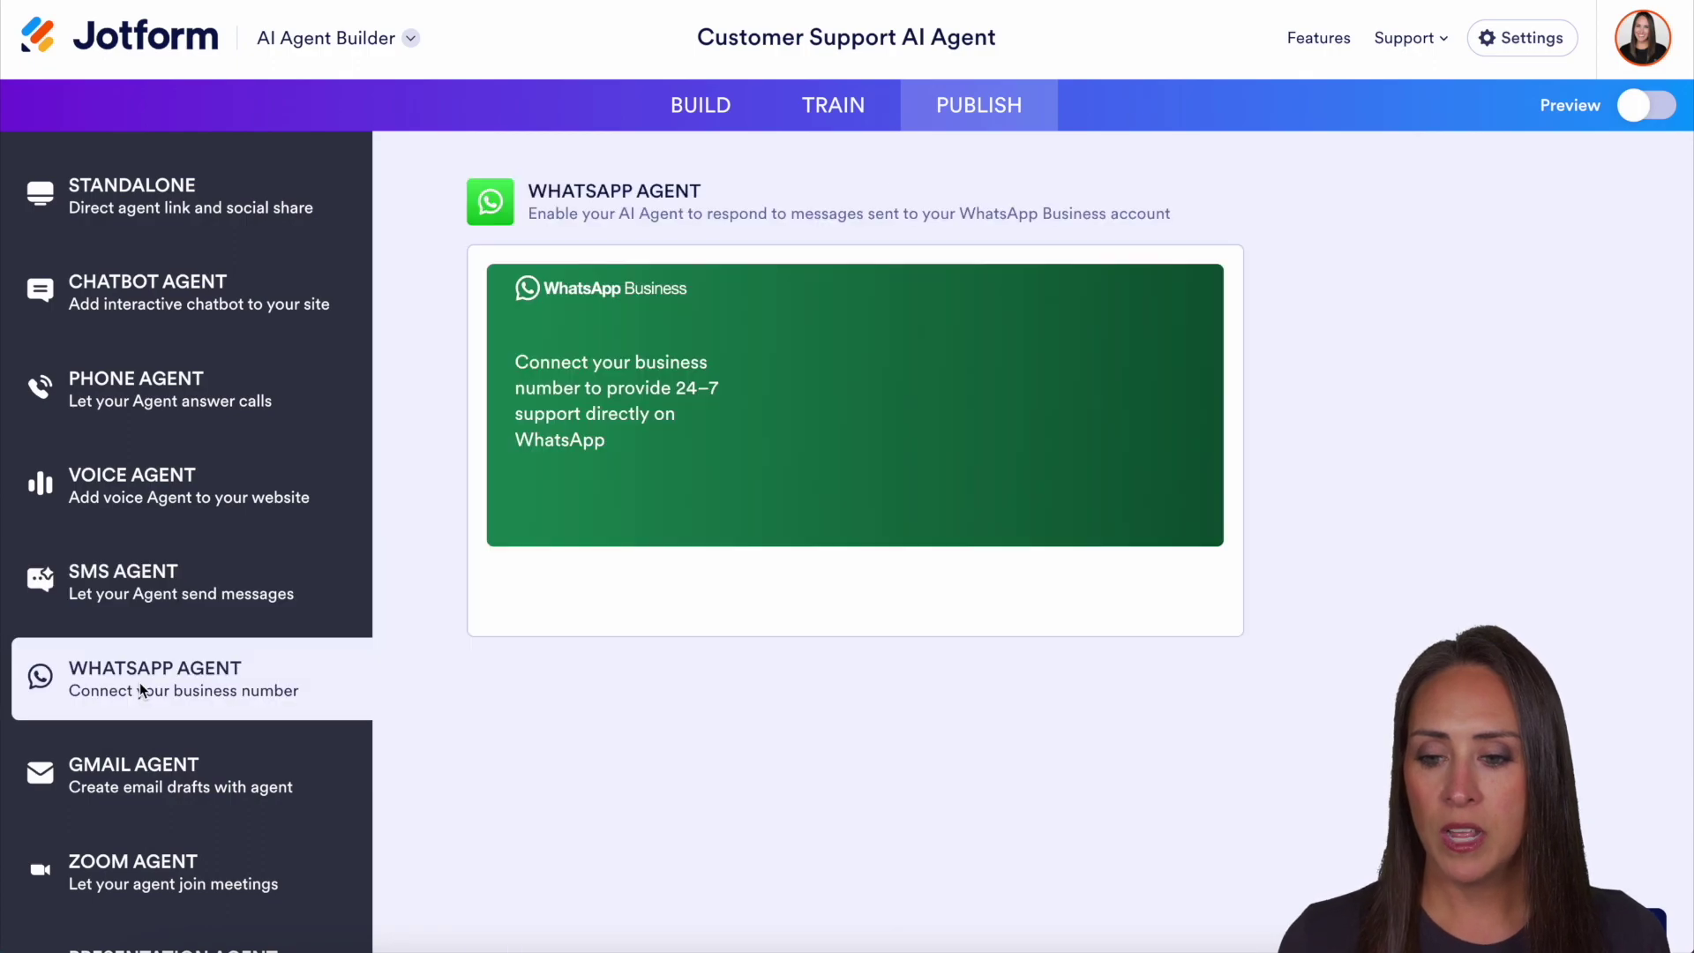
scroll(140, 681, down, 4)
click(188, 421)
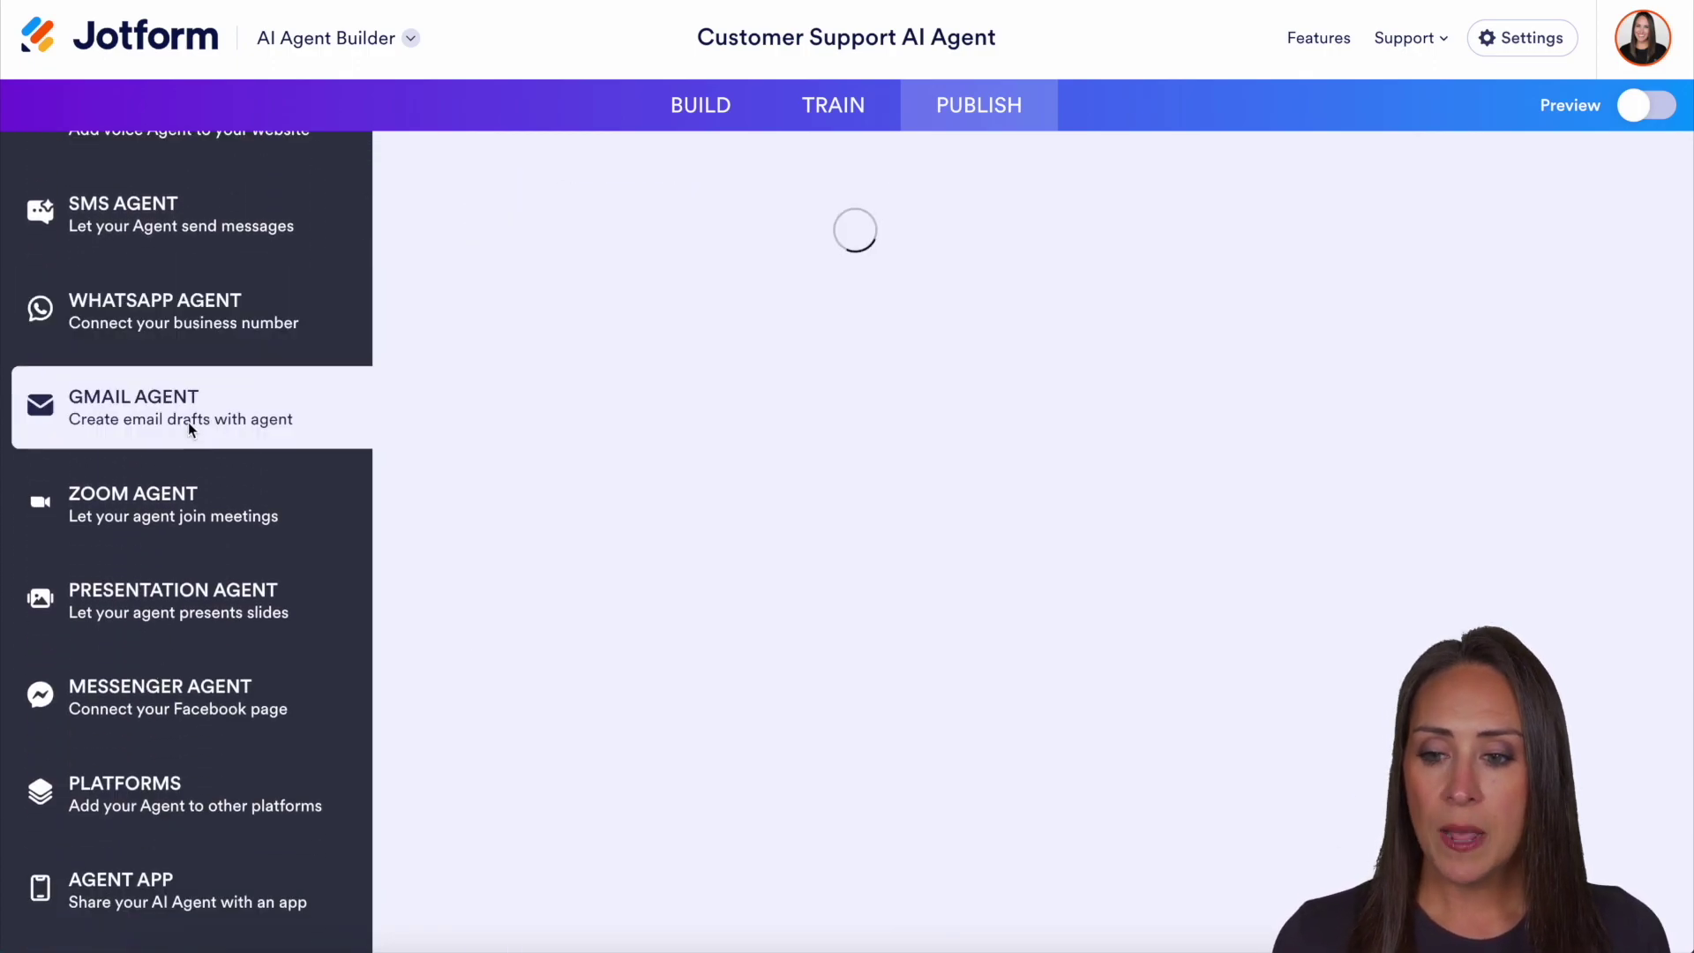
click(219, 533)
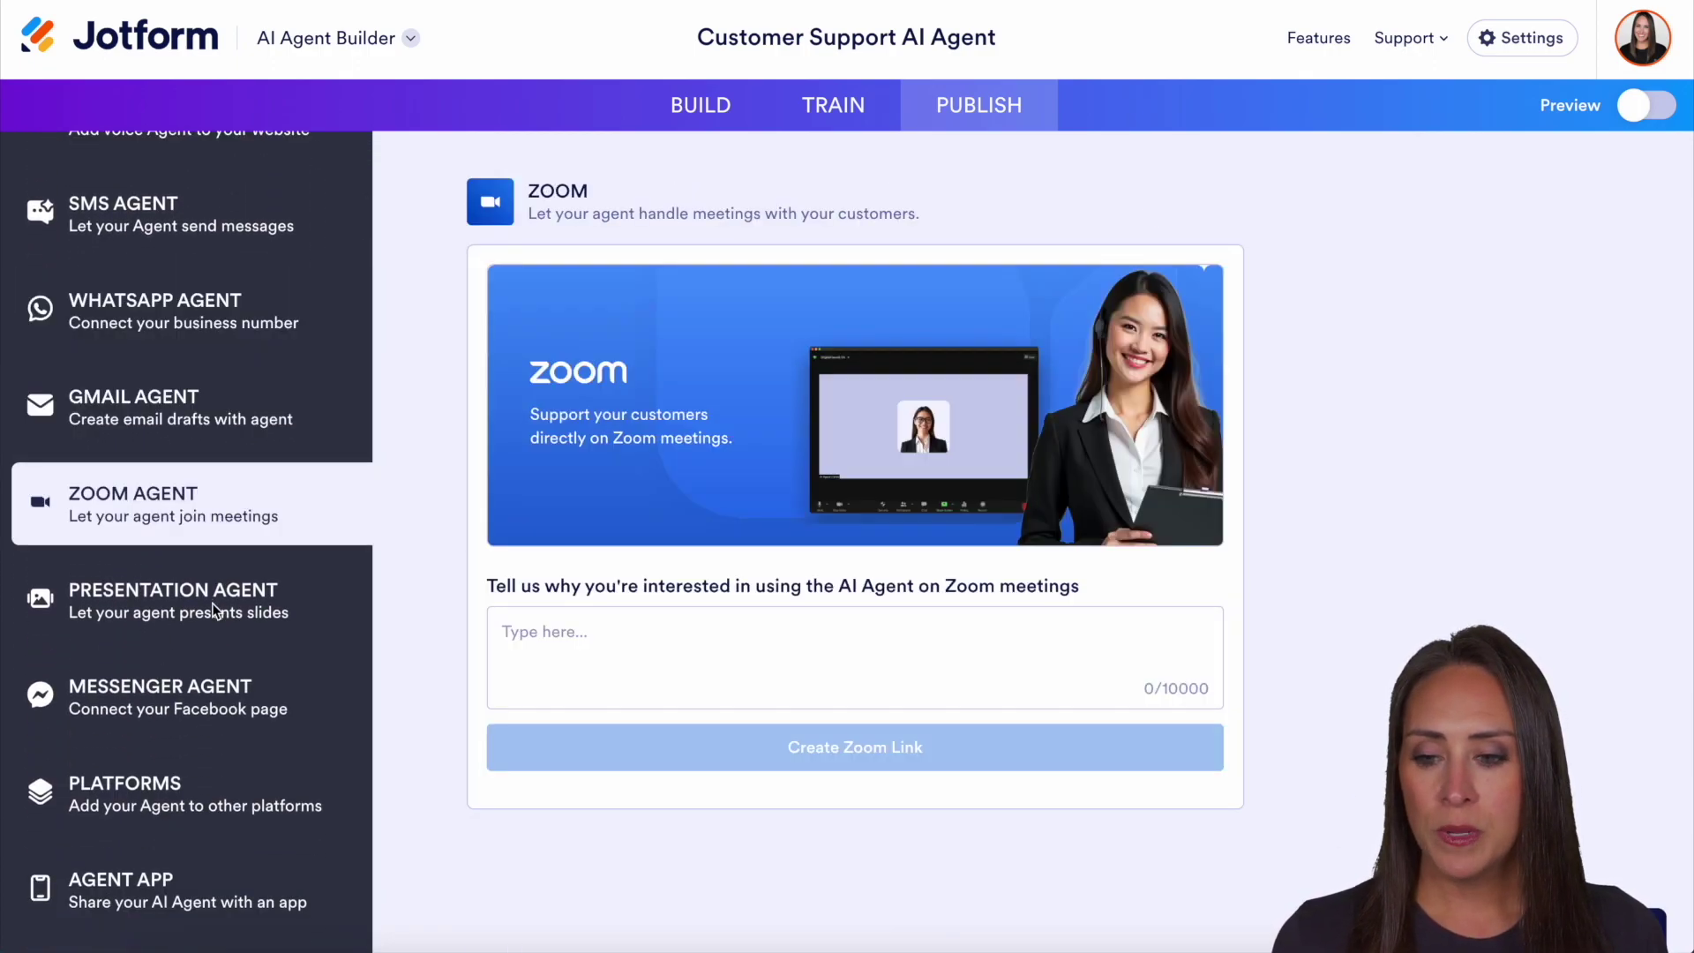
click(221, 703)
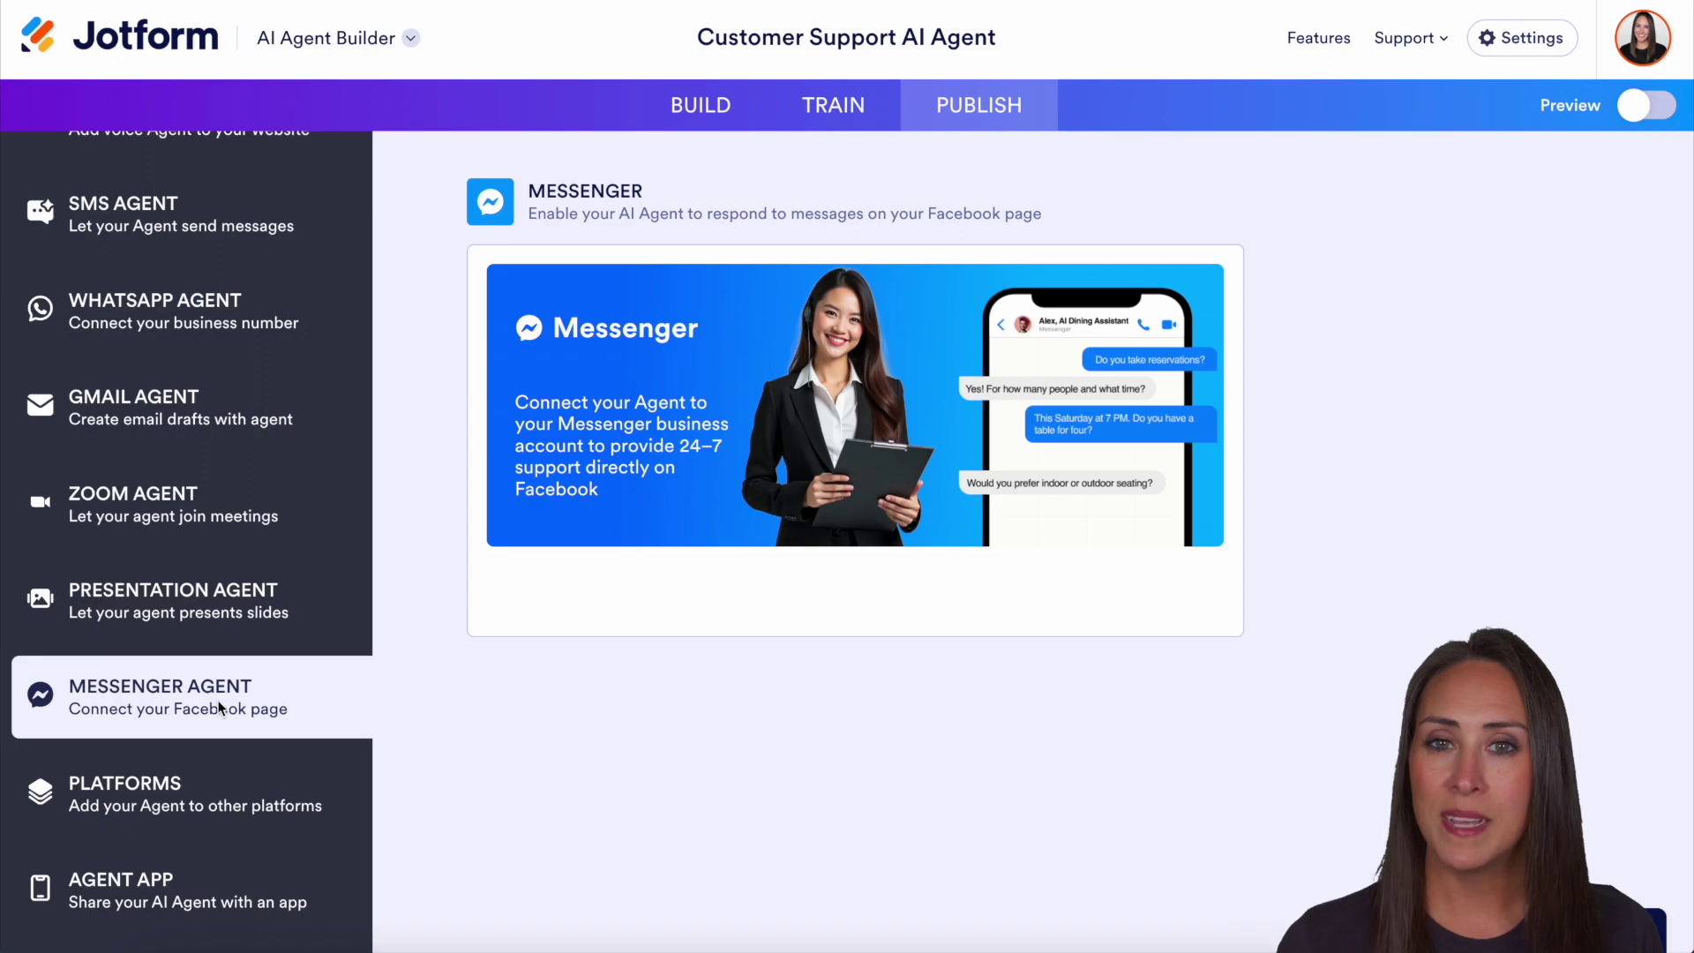
Review the Platforms integrations and the Agent App's sharing, icon, splash screen and push notification options
click(198, 810)
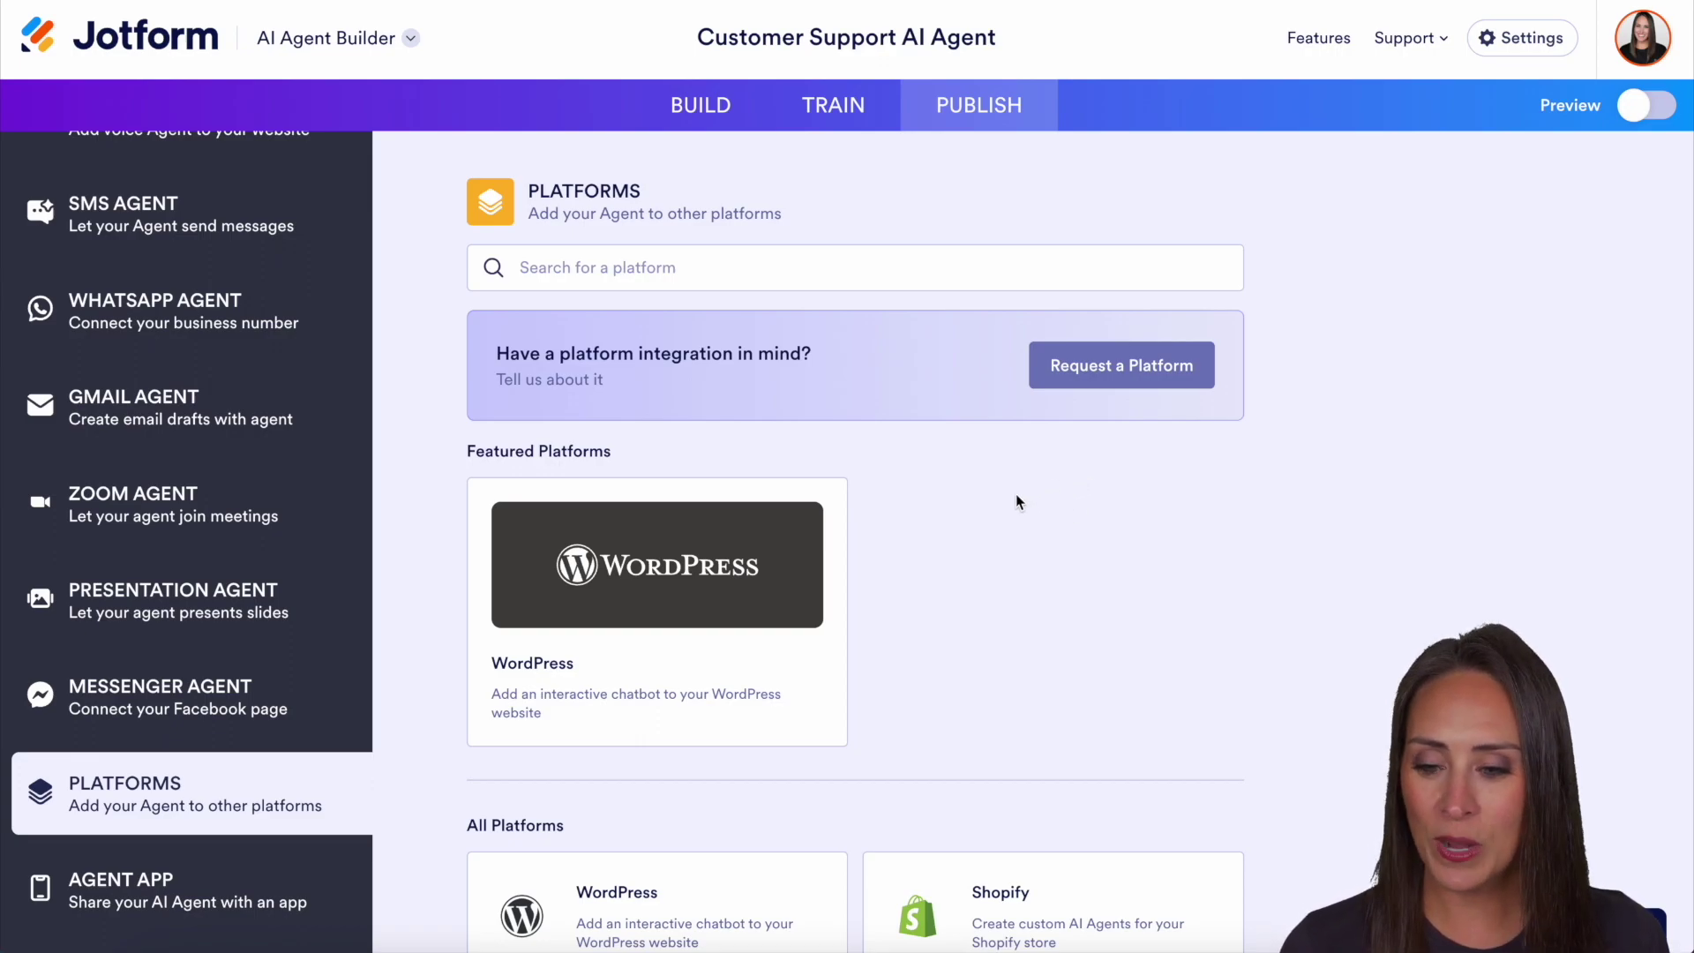
click(99, 885)
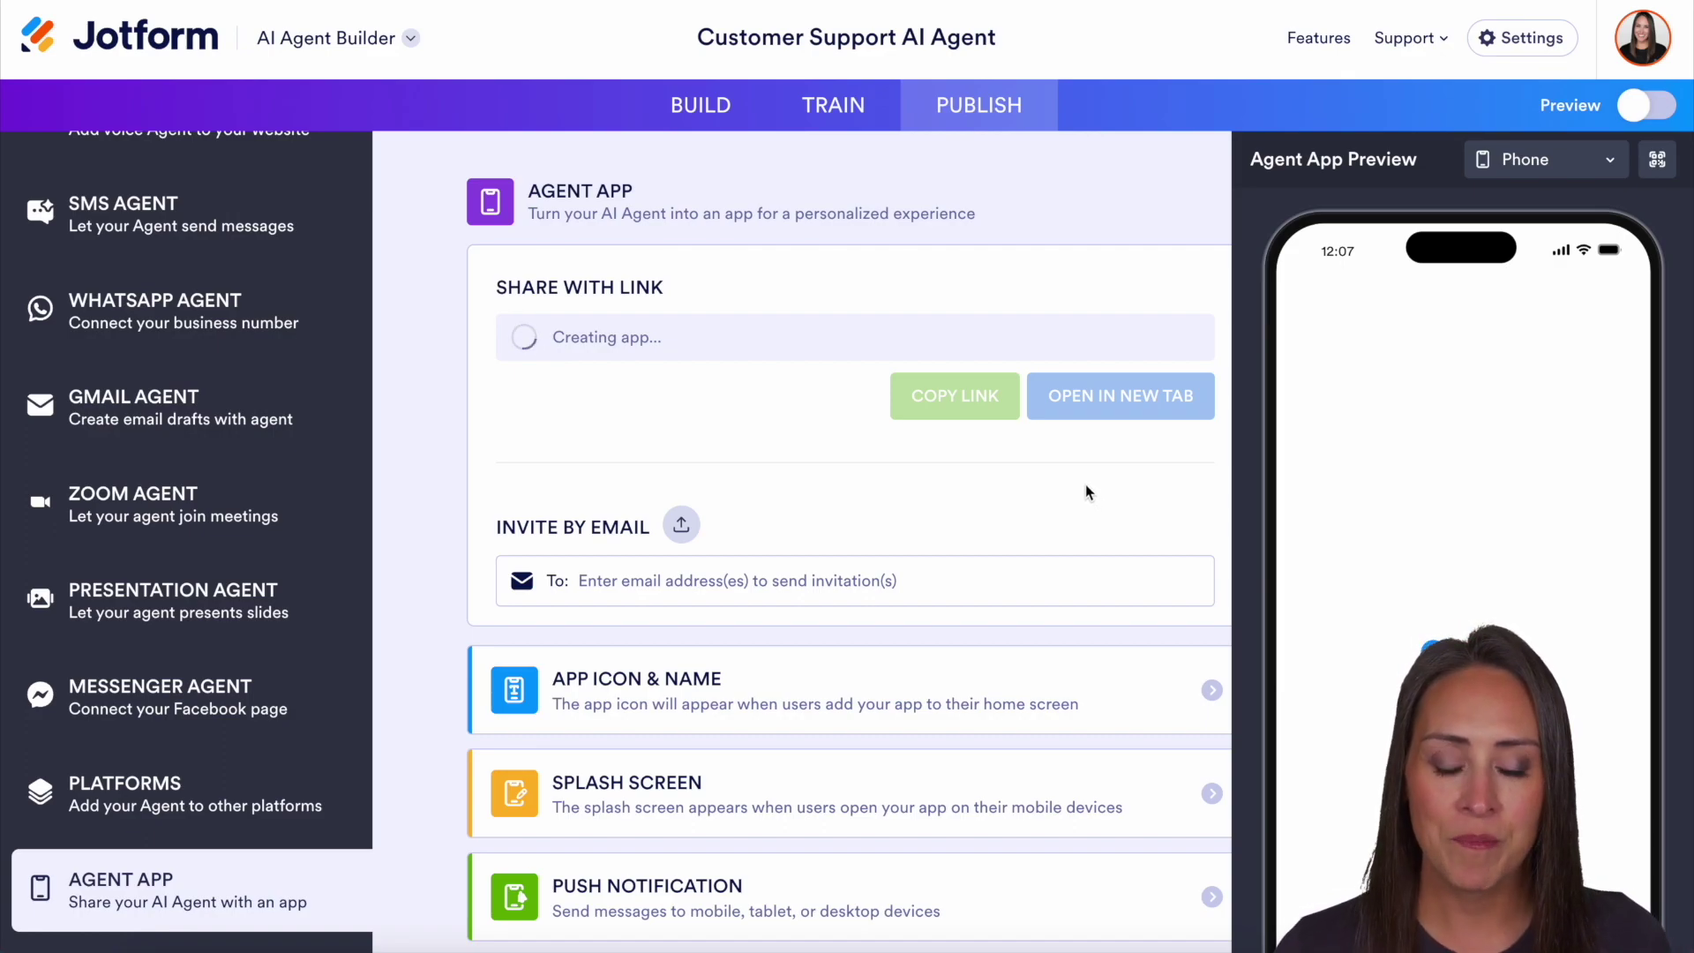
scroll(1087, 490, down, 3)
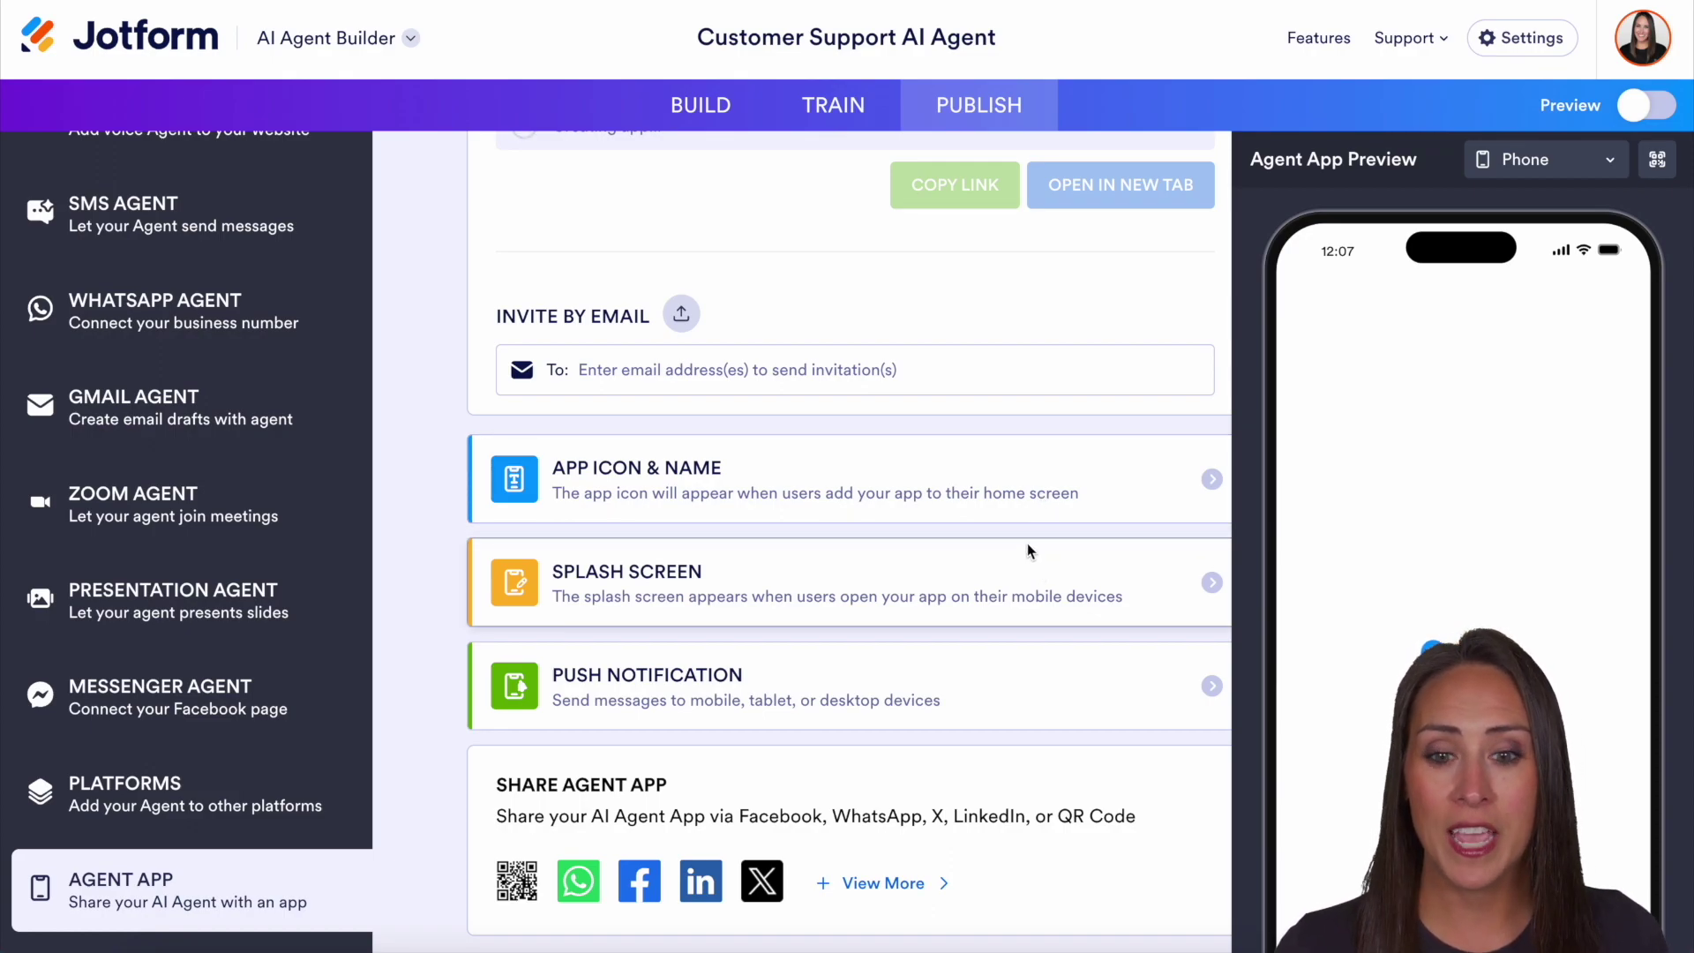
Preview the standalone agent on desktop and check its menu of channels and connected forms
click(1646, 106)
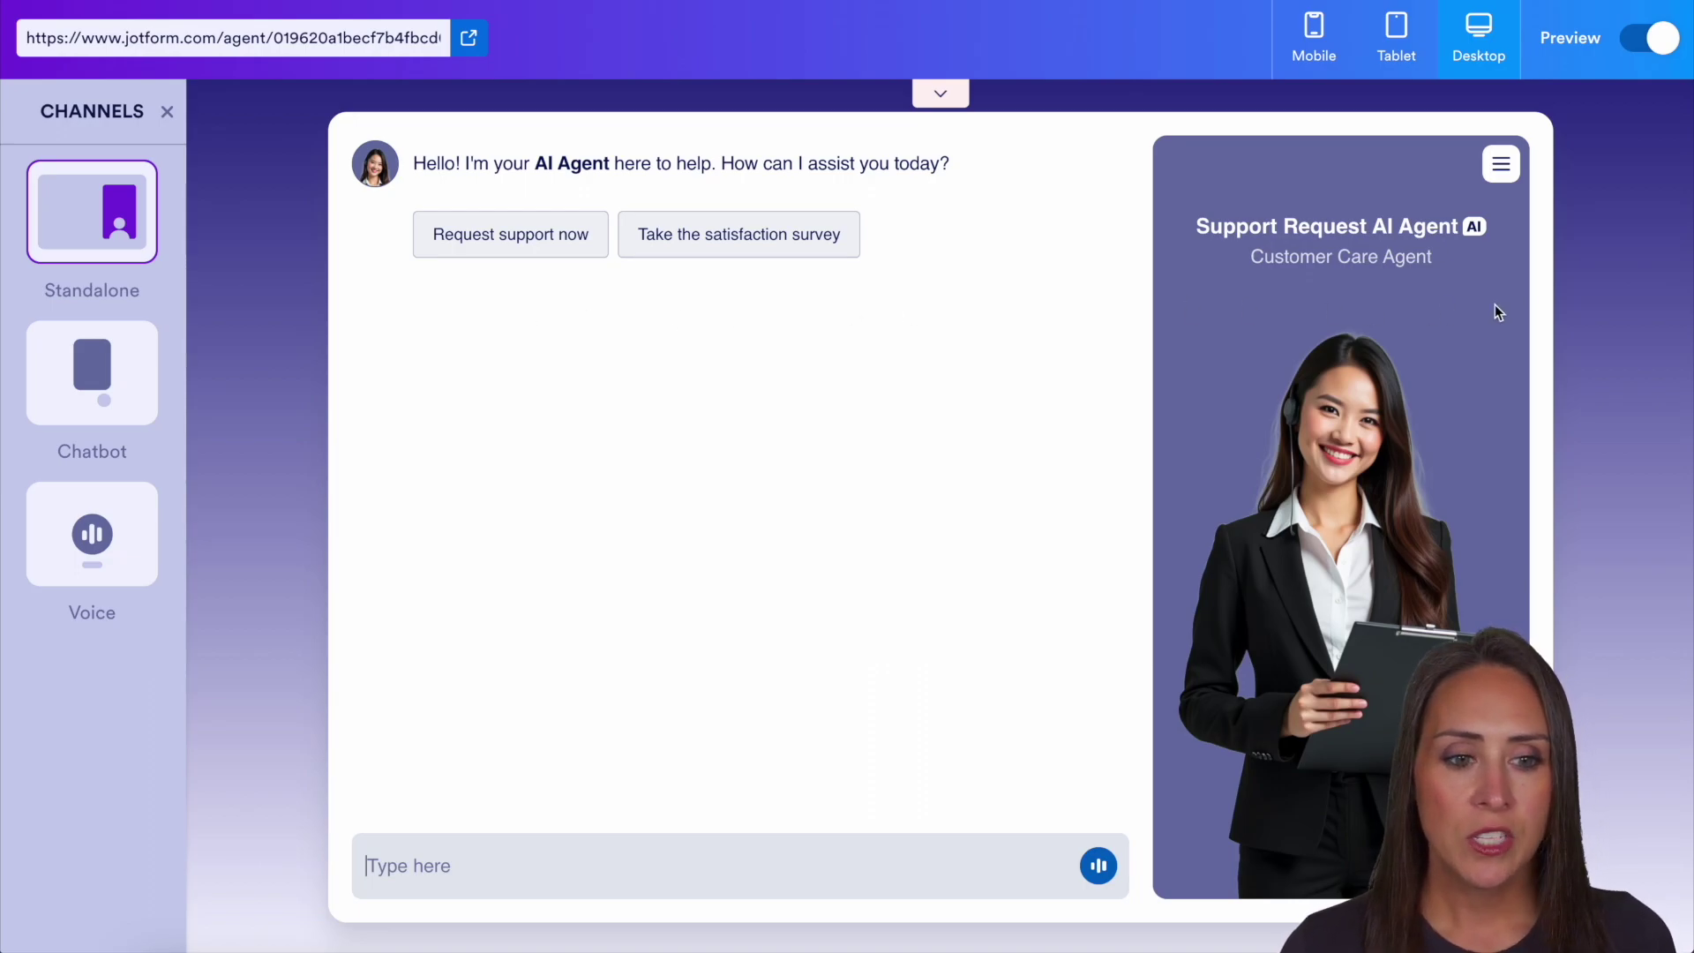
click(1500, 163)
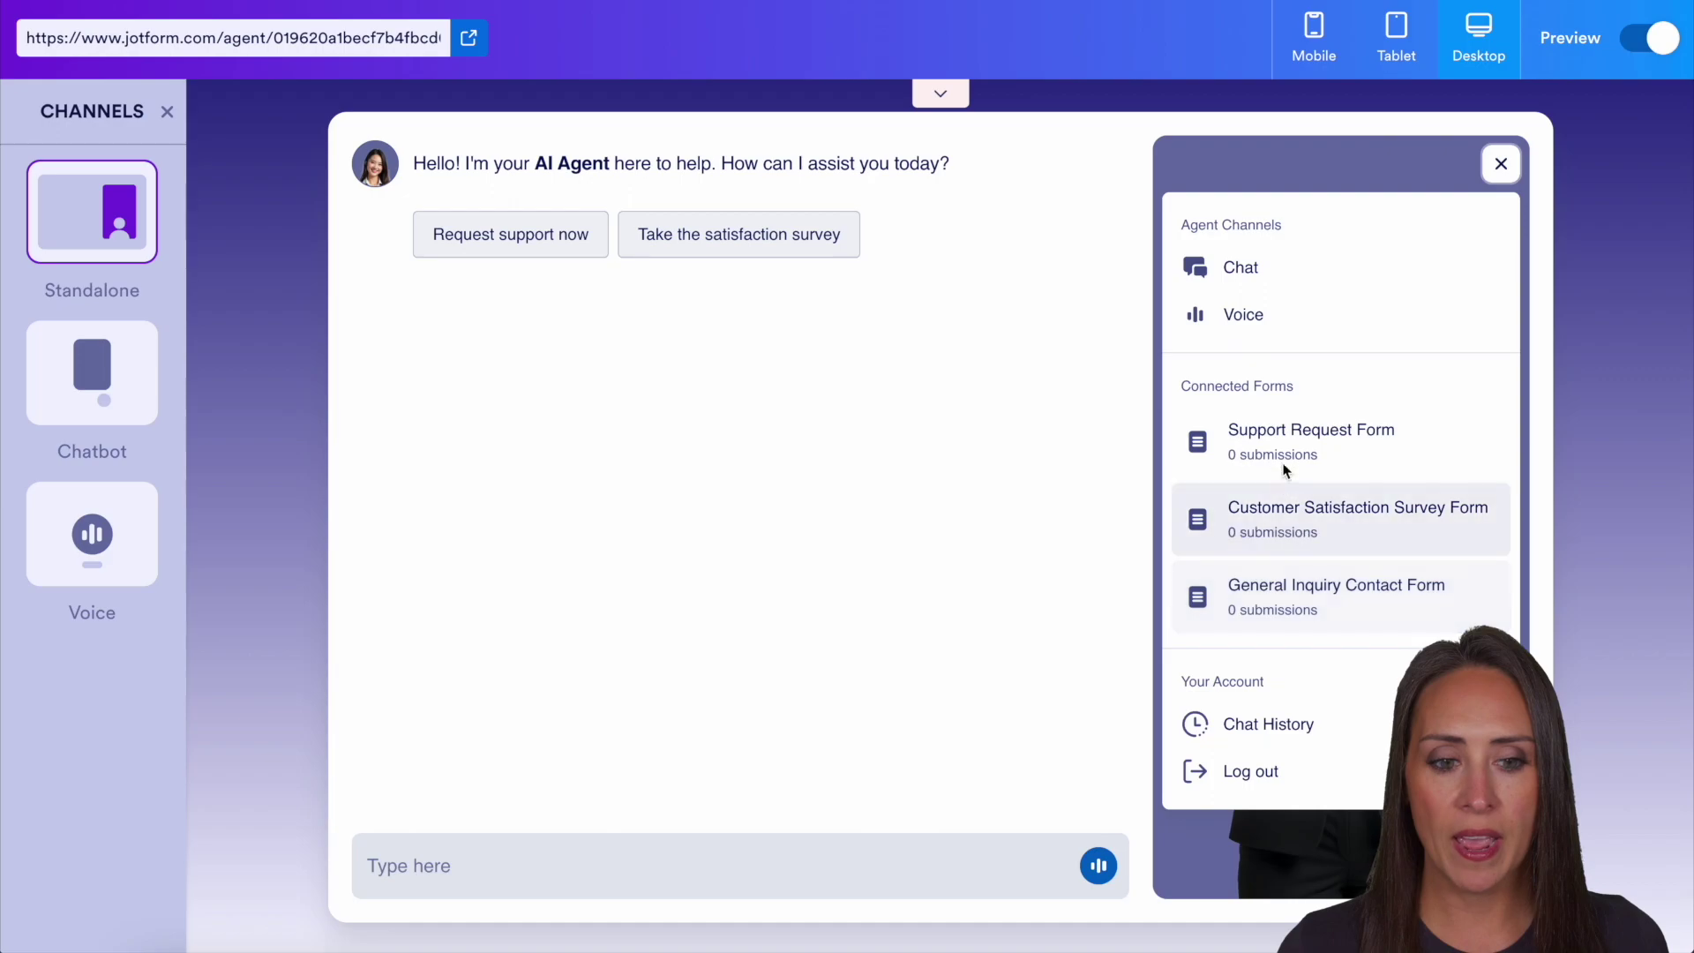
click(1500, 165)
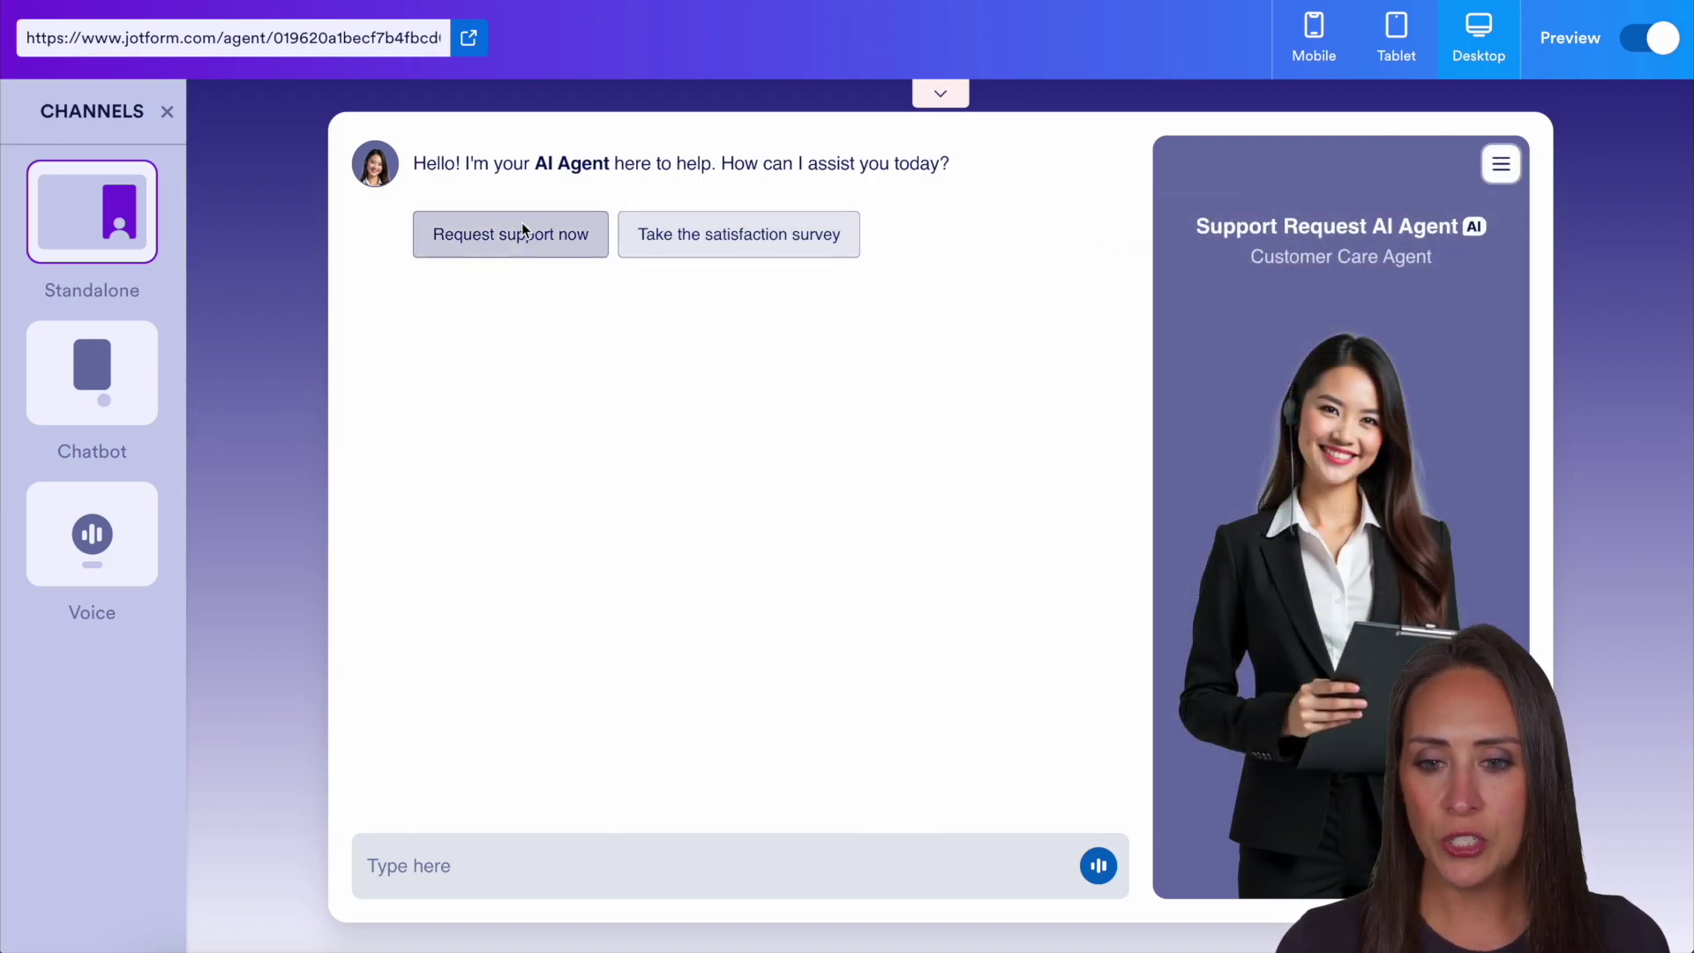
Test the preview chat by requesting support and skipping the order reference number question
click(483, 239)
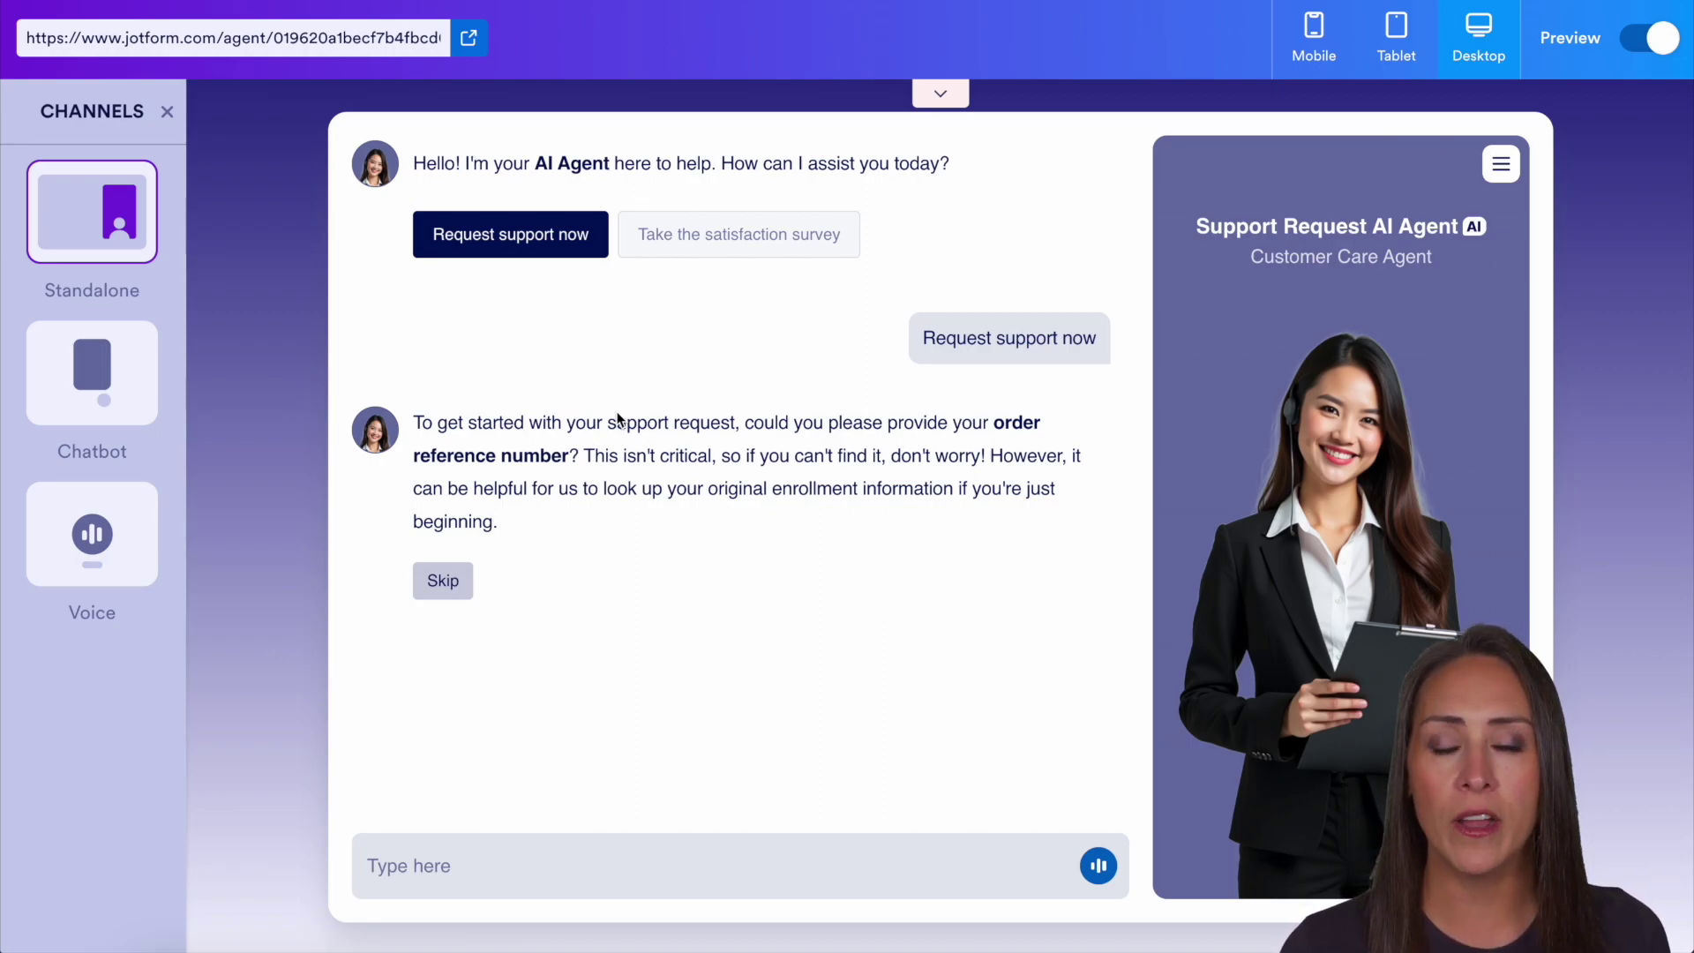
click(453, 585)
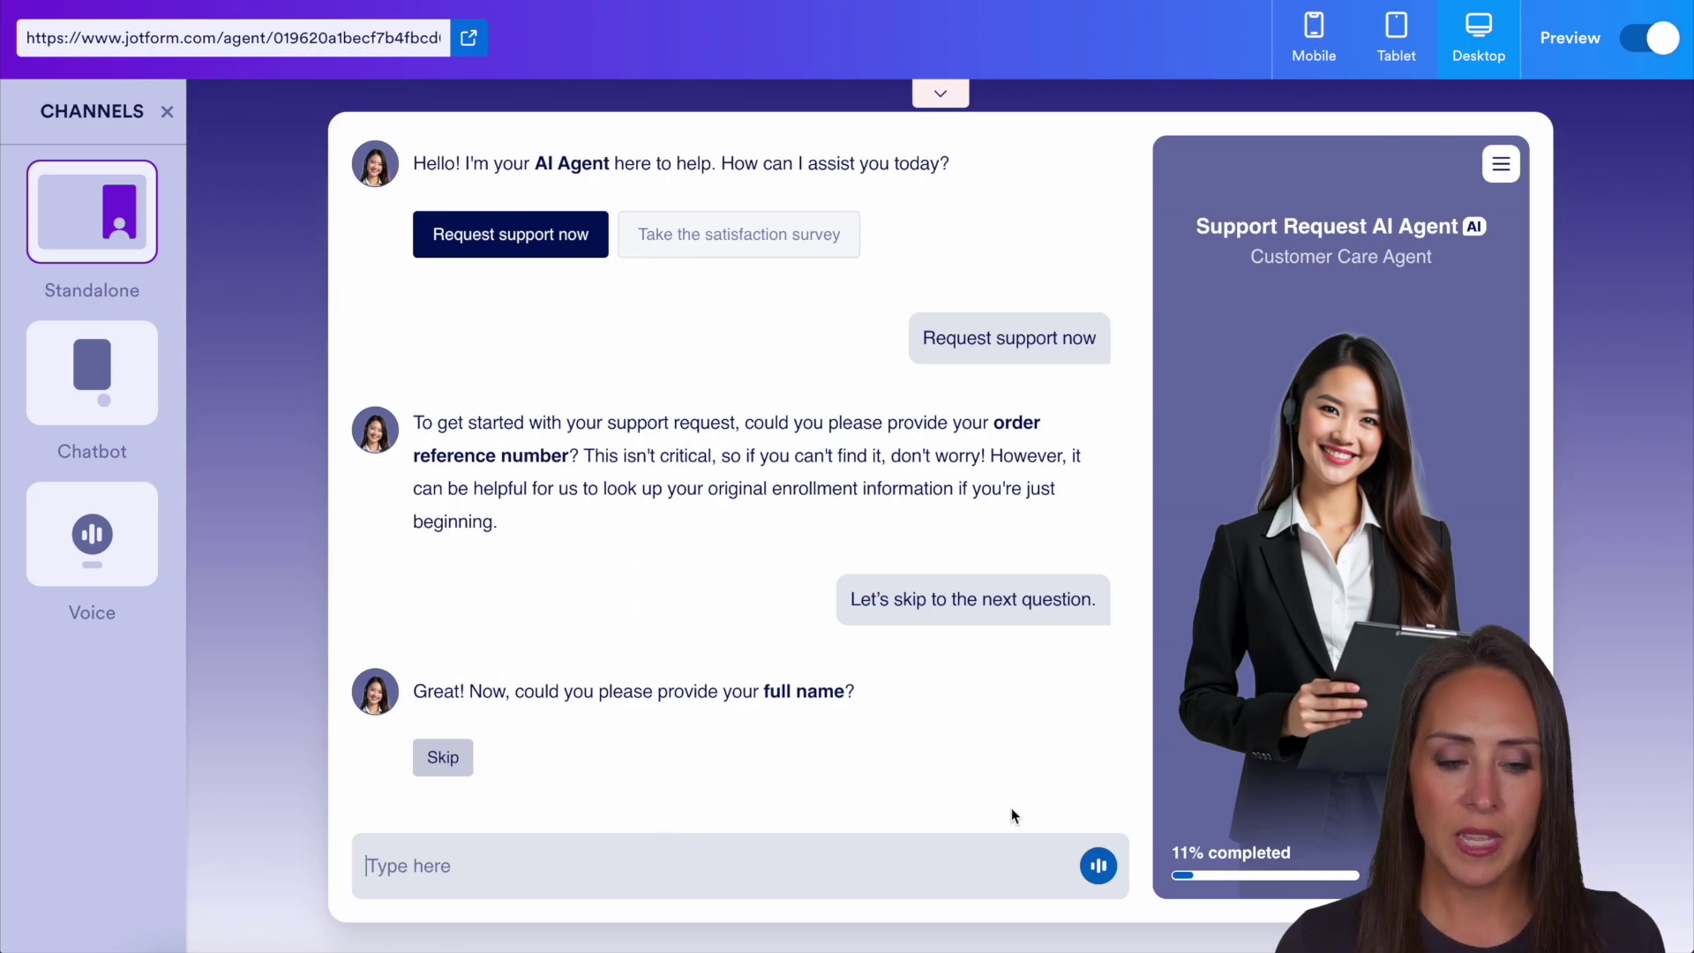
Review the Support Request form's fields down to its submission option, return to the chat, and leave the preview
click(996, 572)
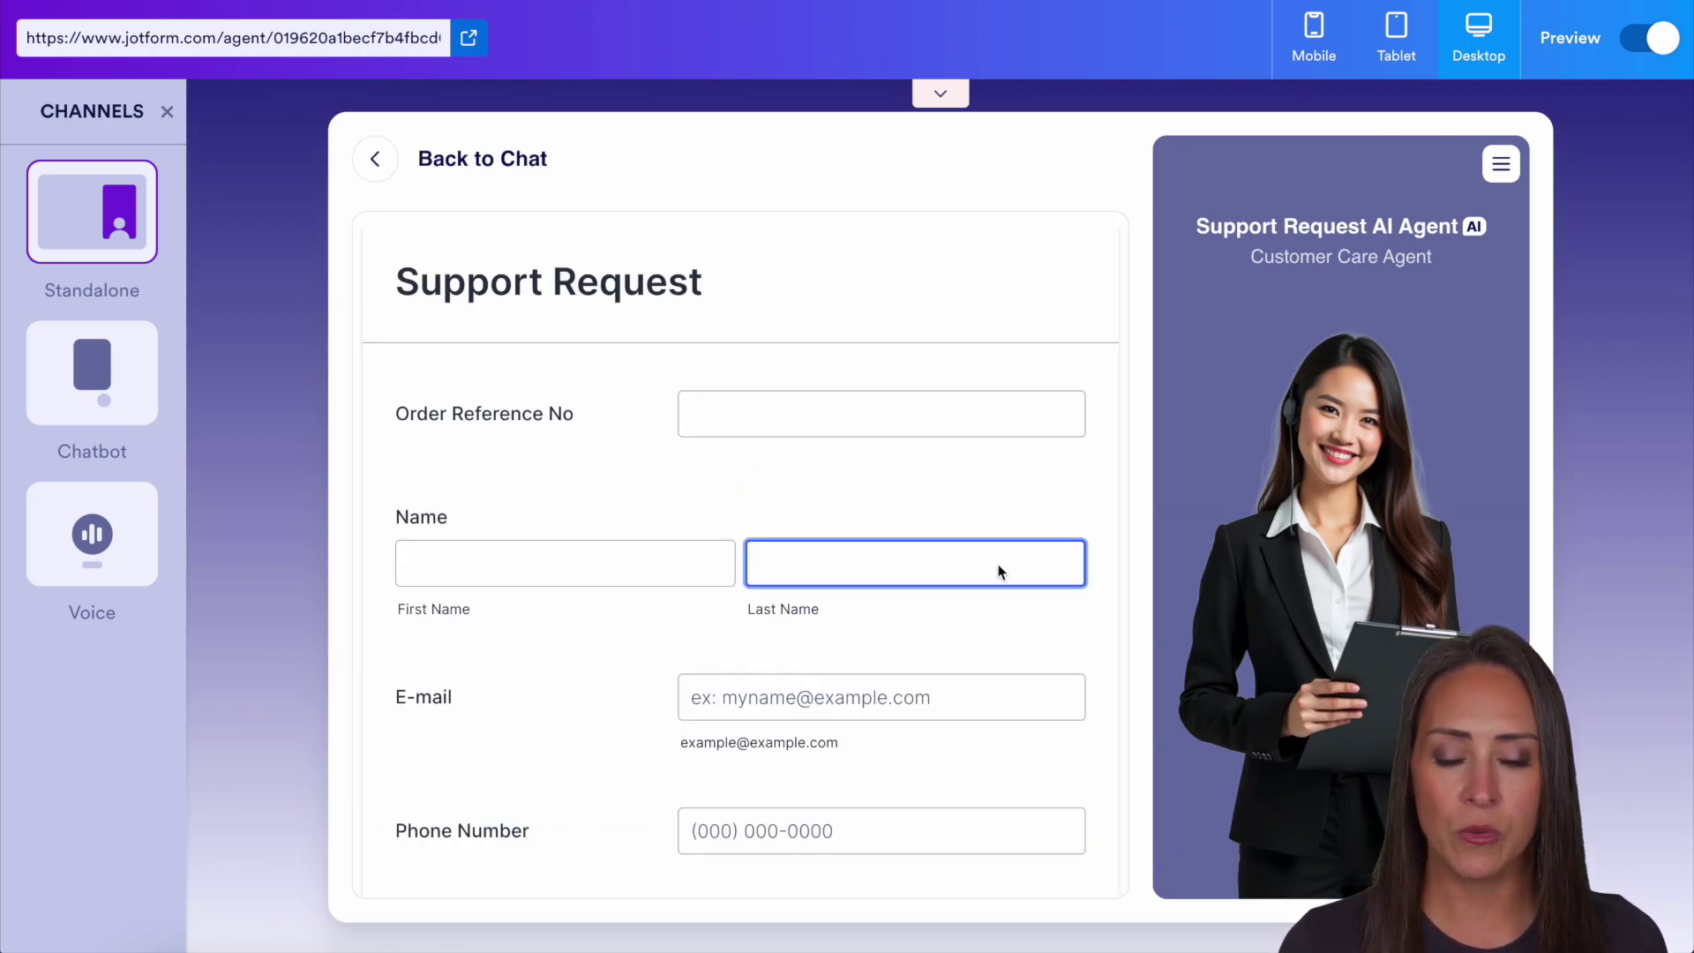
key(Tab)
key(Tab)
scroll(1060, 554, down, 5)
scroll(1061, 559, down, 2)
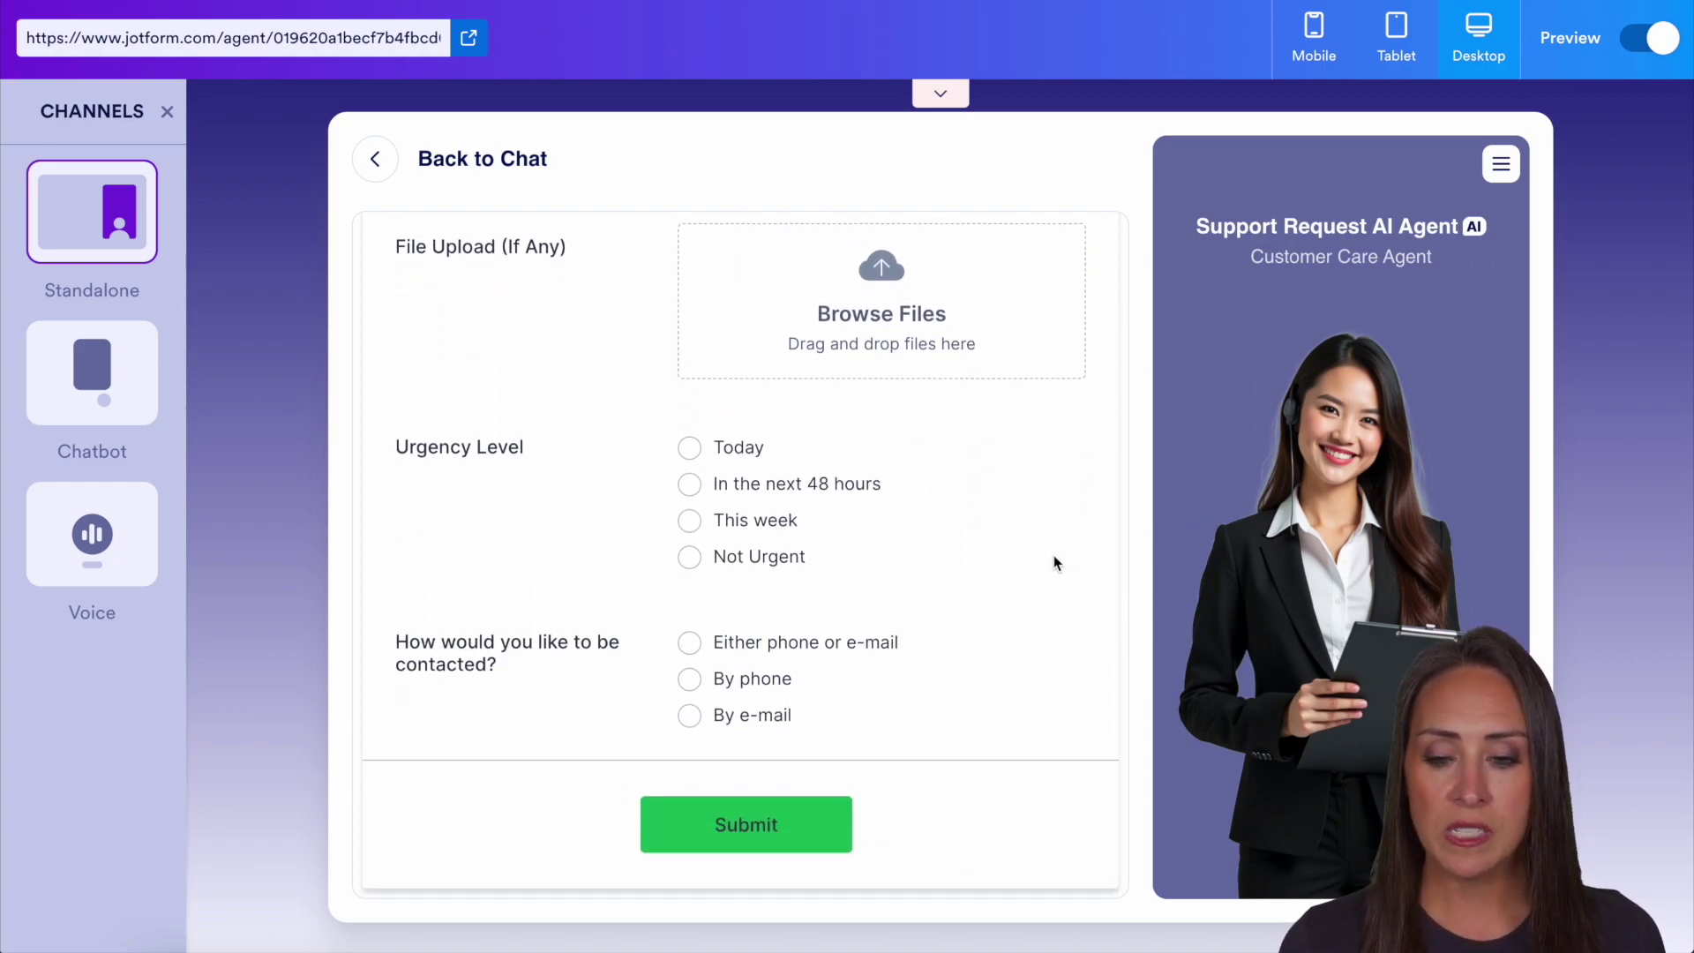
scroll(977, 656, up, 10)
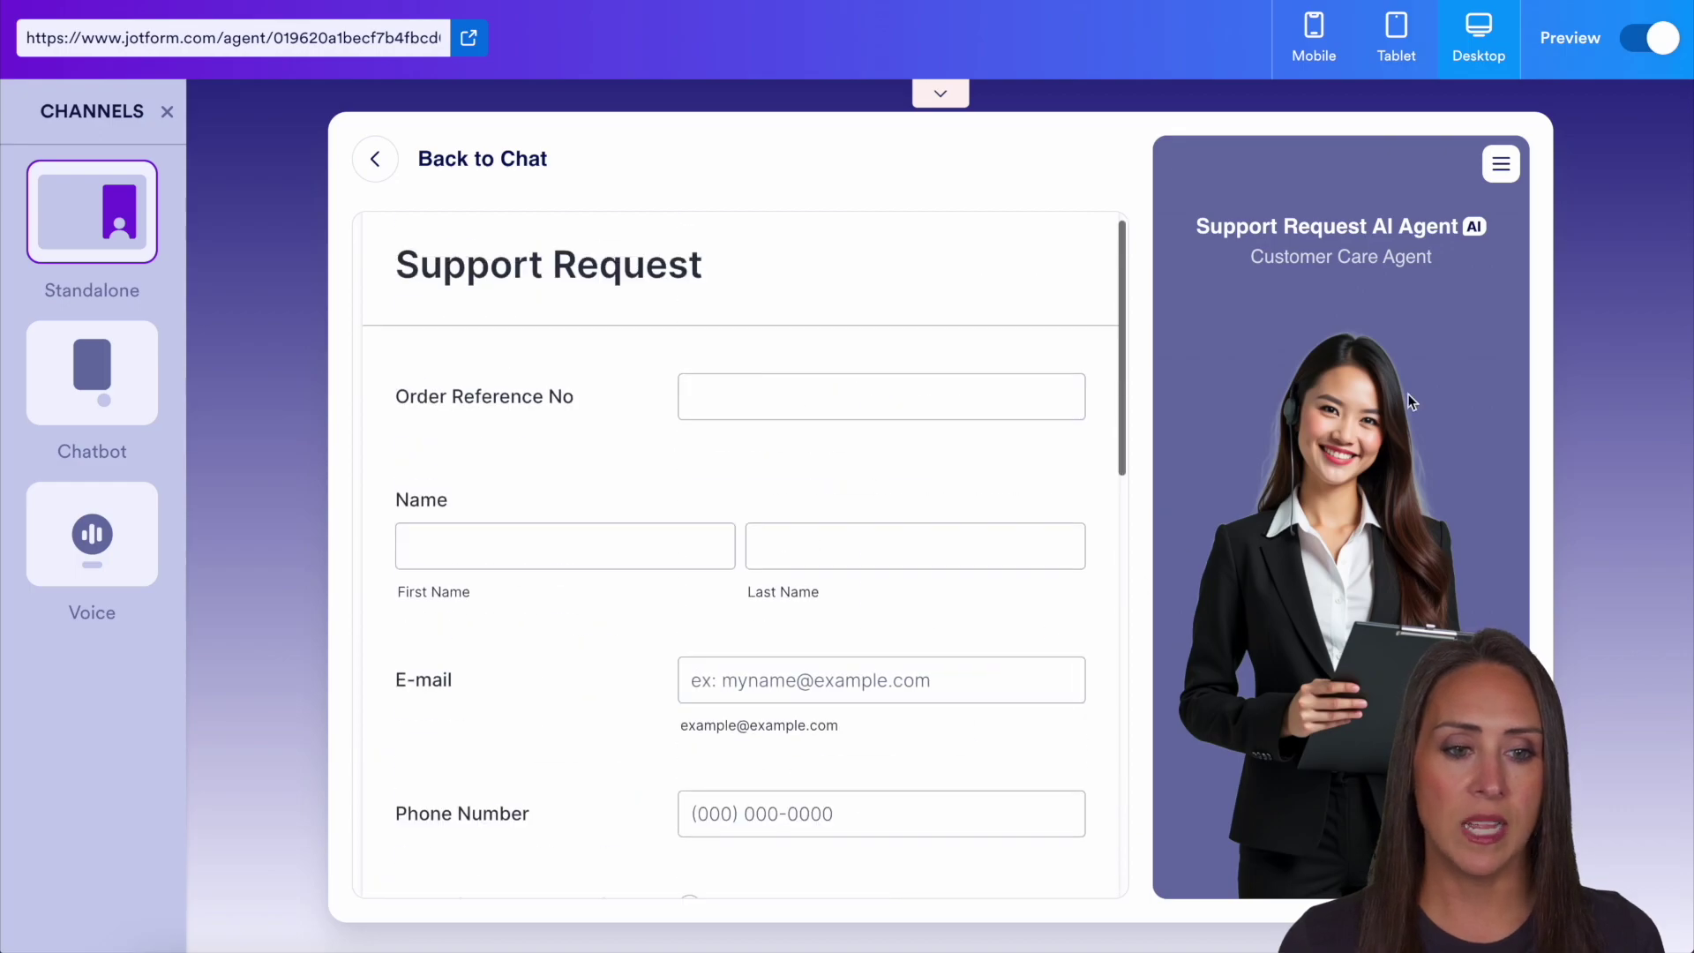
click(375, 159)
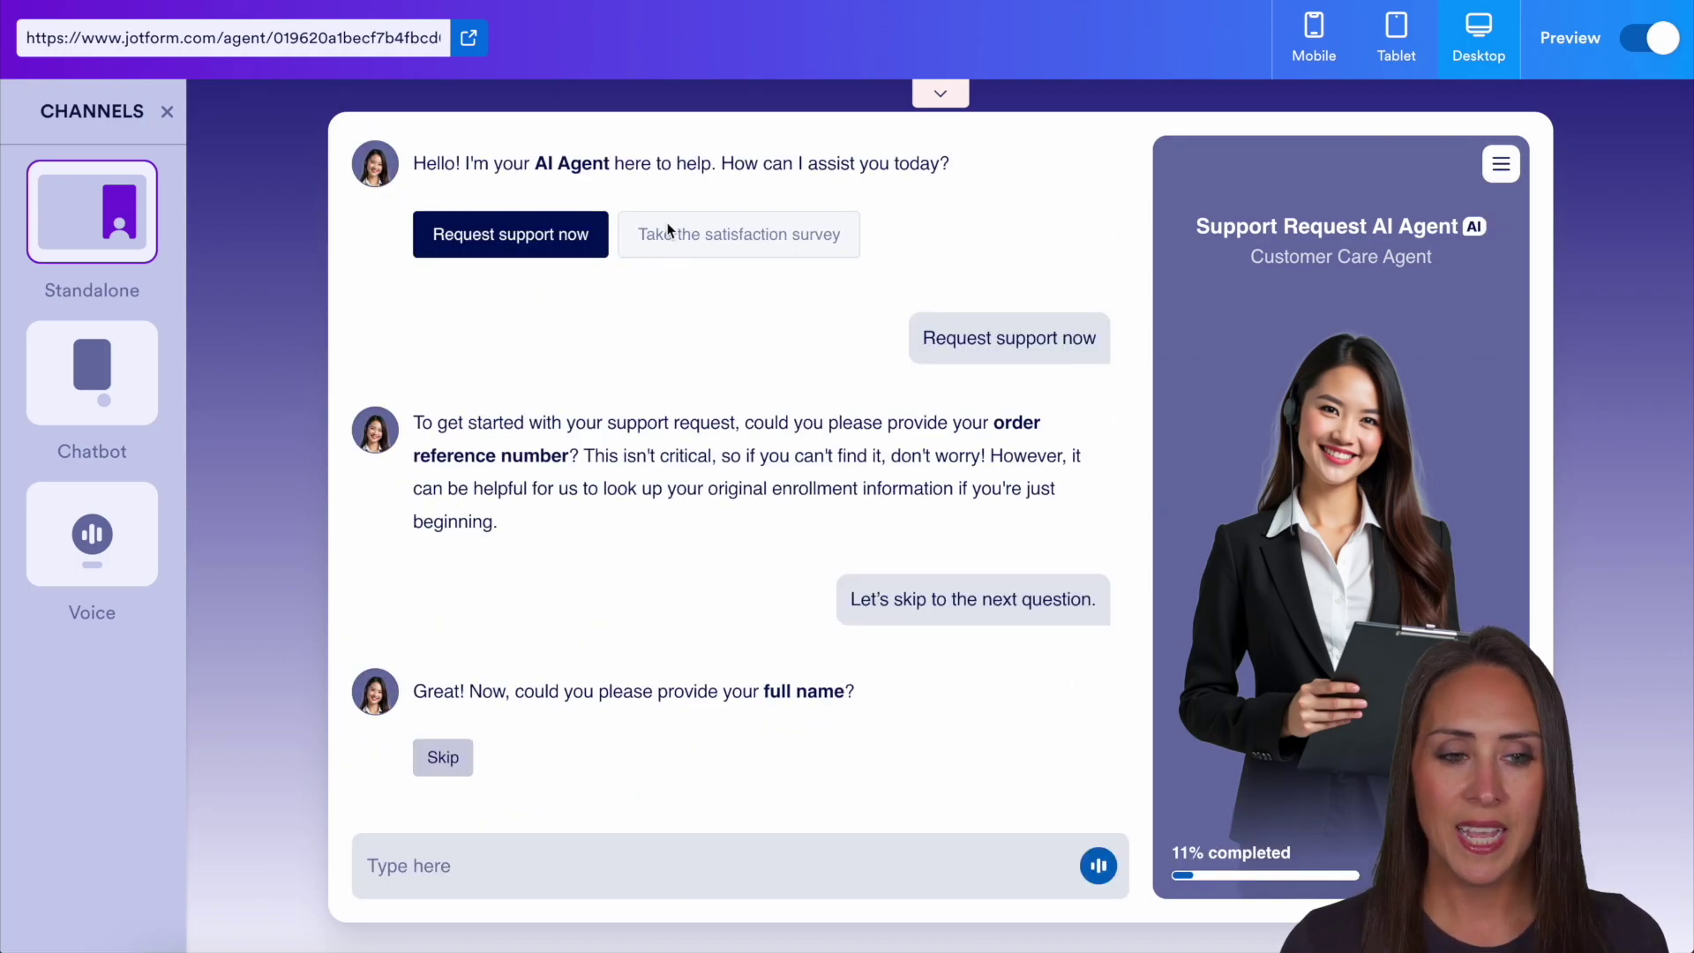
click(1642, 42)
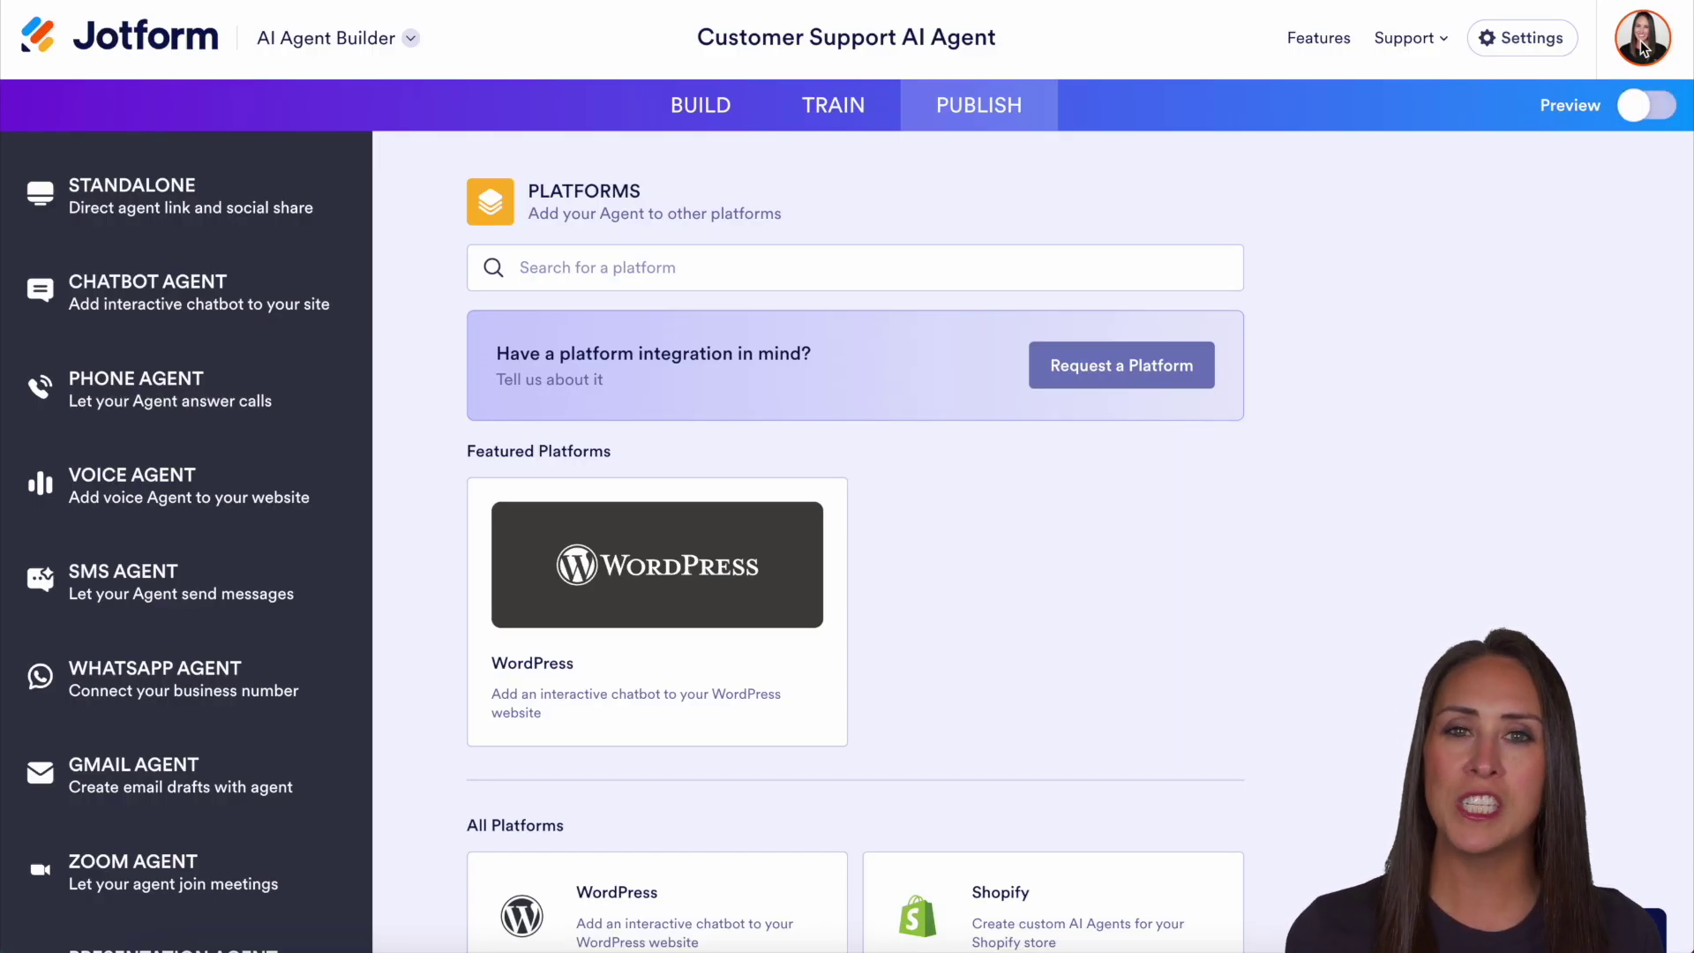